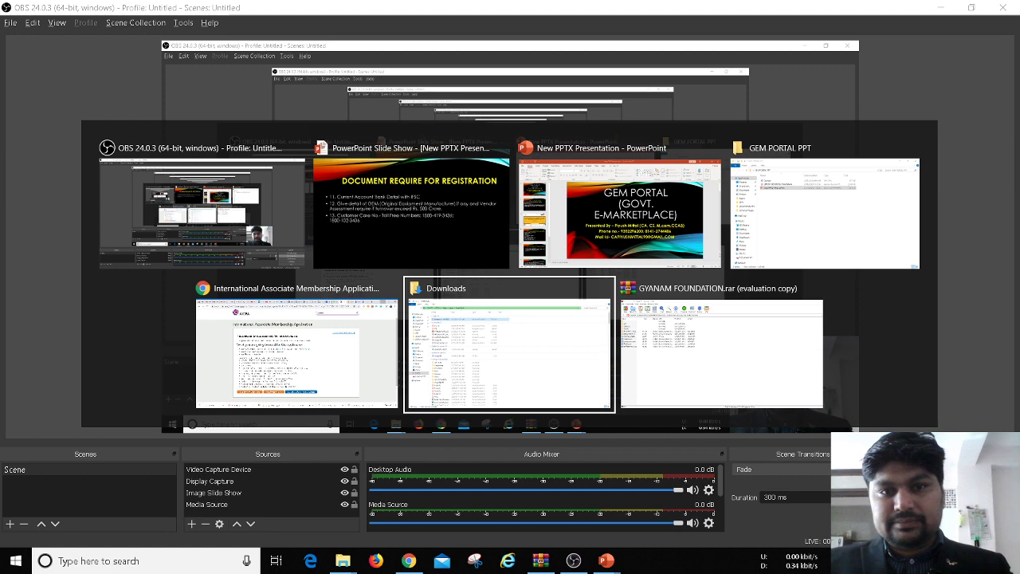
Switch to Chrome and show the GeM Buyer FAQs tab from the top, toggling full screen
key("Tab")
key("Tab")
key("Tab")
key("Tab")
key("Tab")
key("Tab")
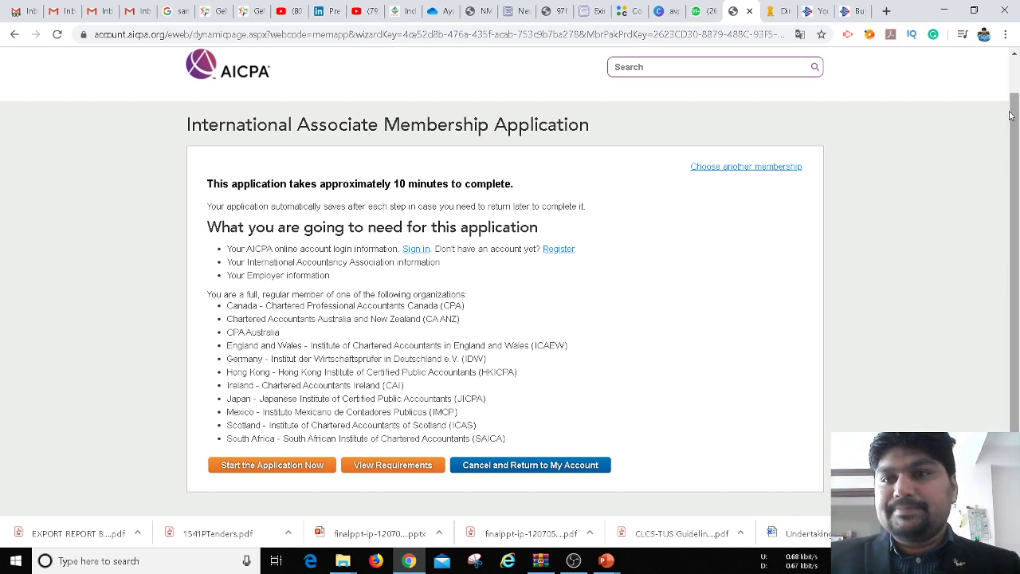
left_click(248, 14)
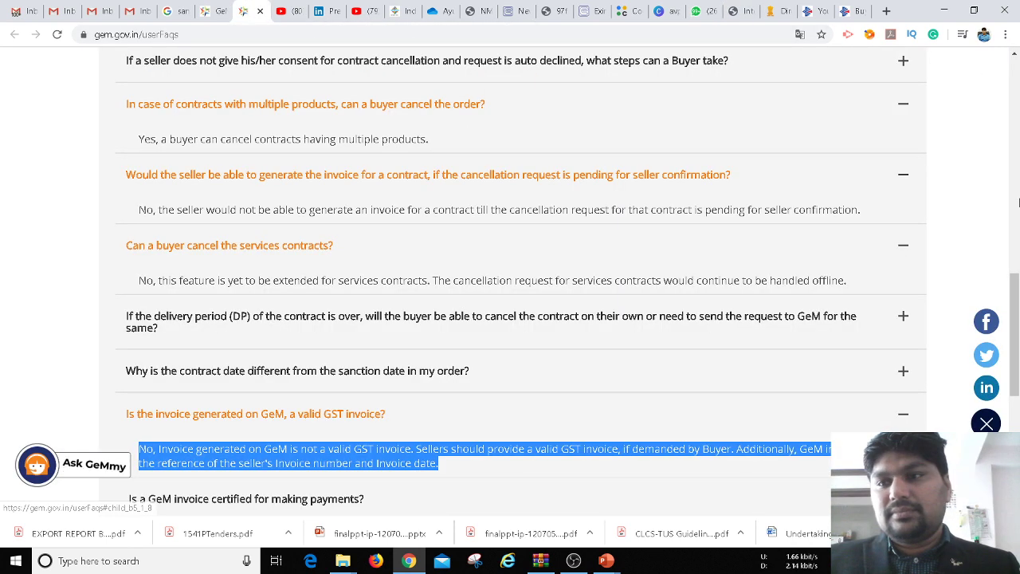
left_click(209, 11)
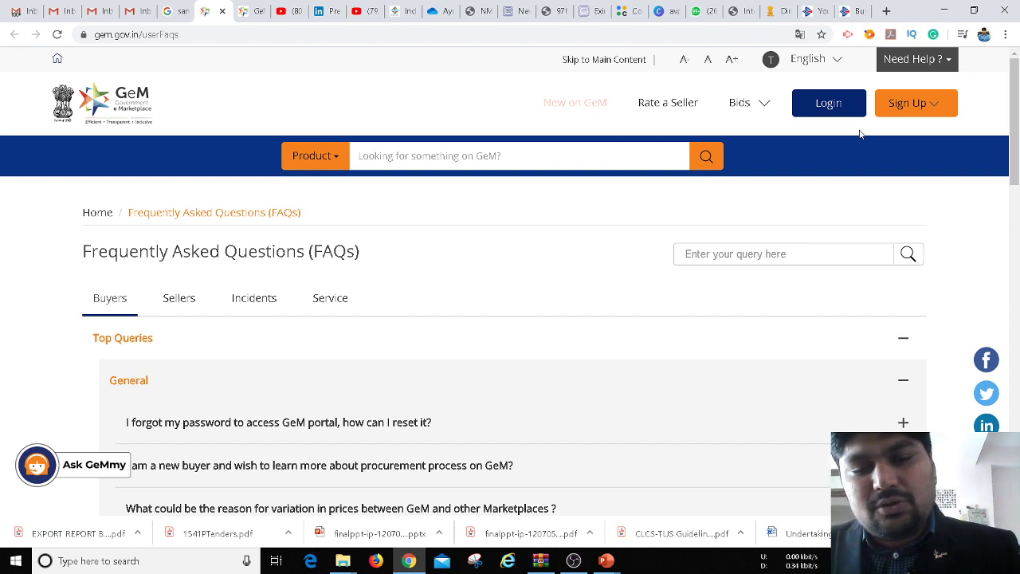
key("F11")
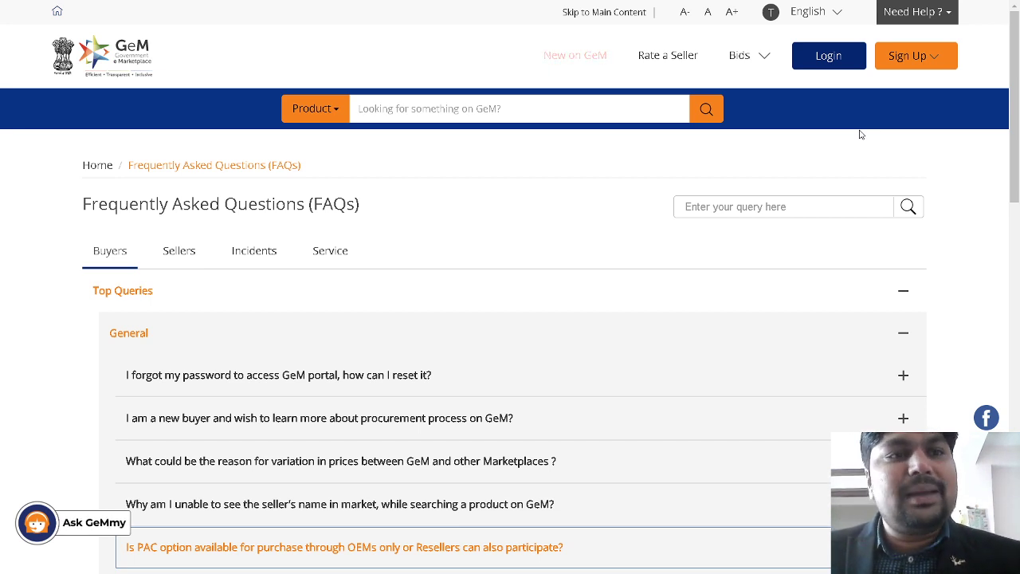
key("F11")
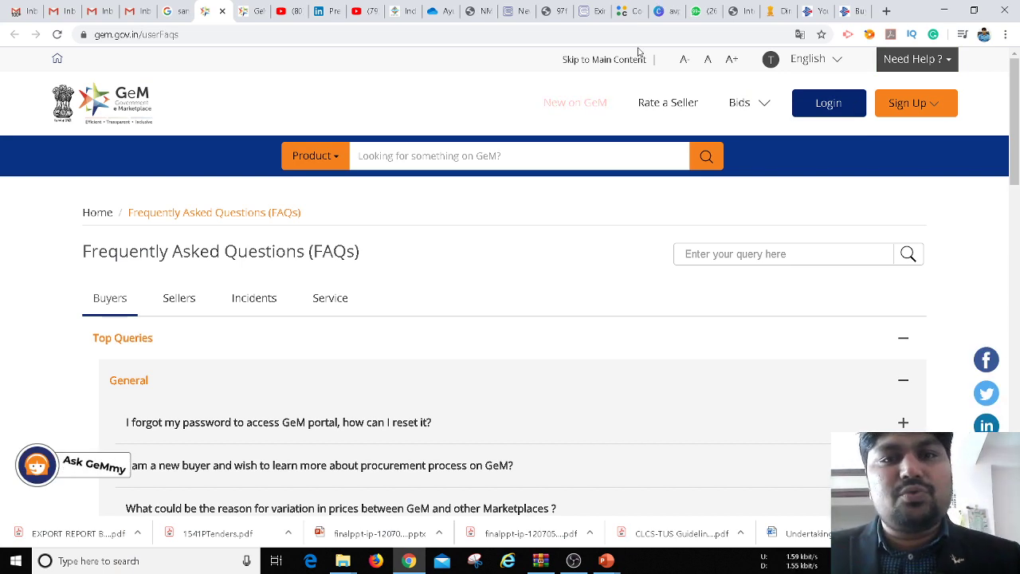
left_click(595, 33)
Go to google.com and search for the 'gem portal' suggestion
type("GOGLE")
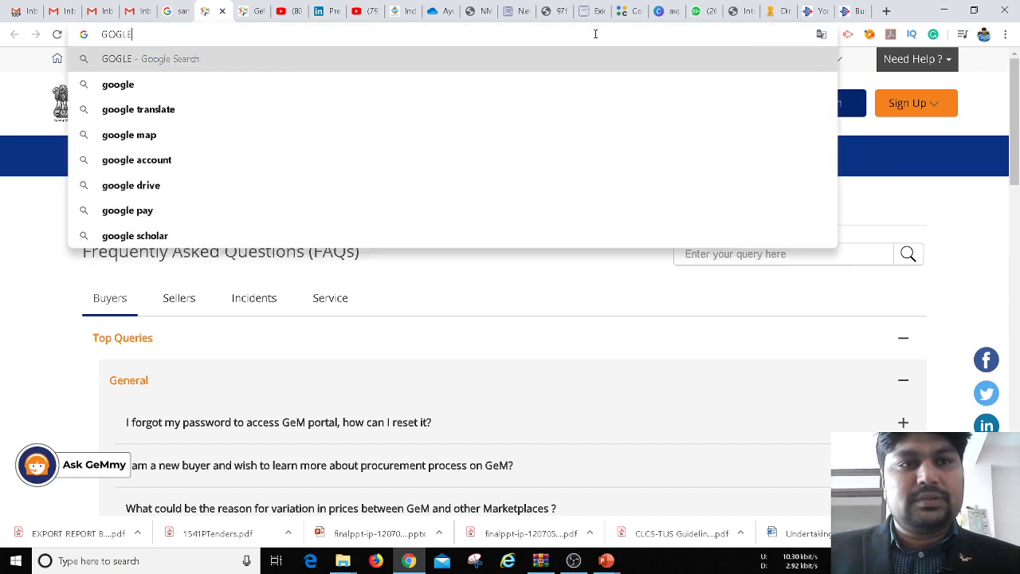
key("Return")
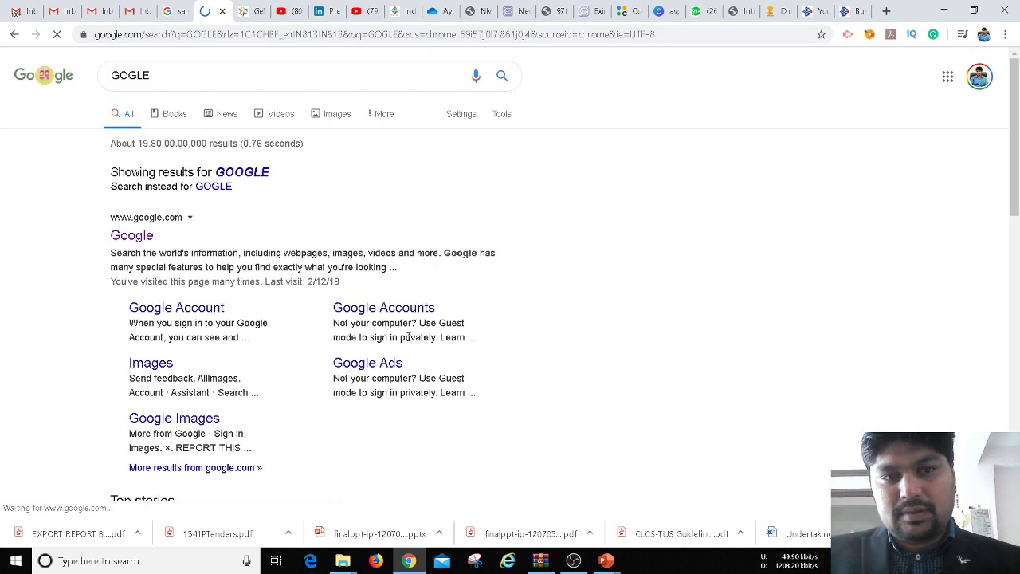
left_click(133, 238)
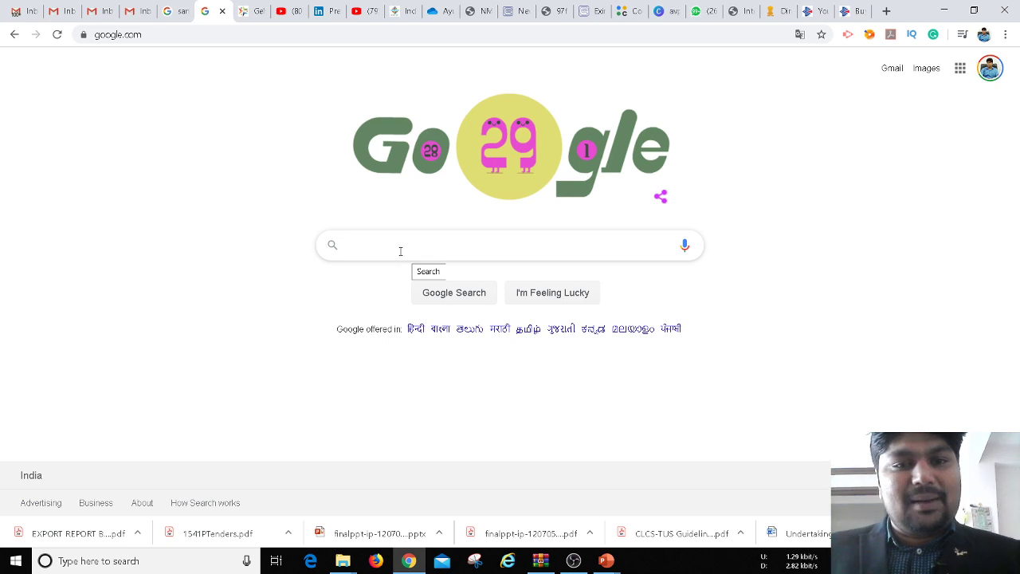
type("GEM")
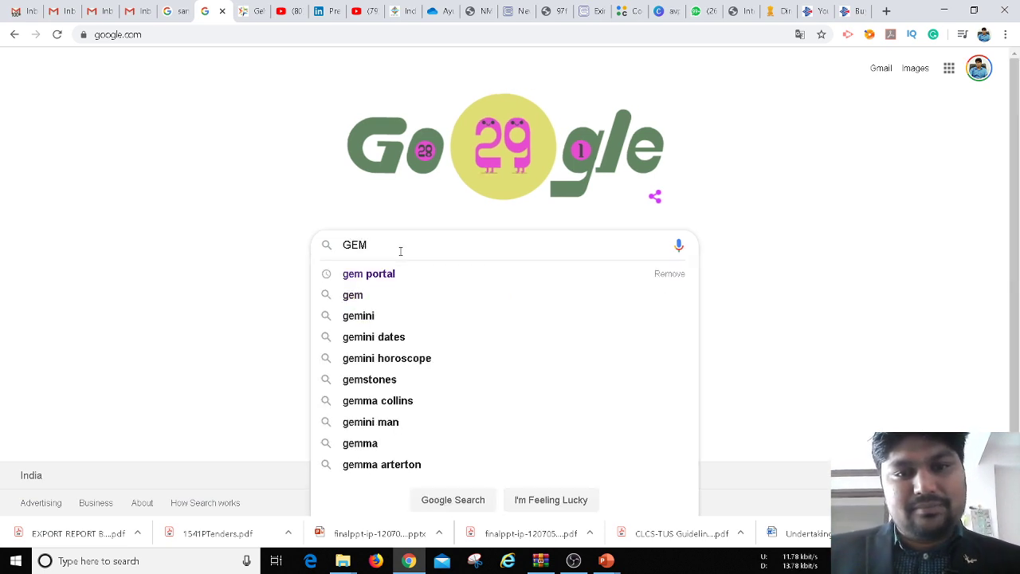
key("Down")
key("Return")
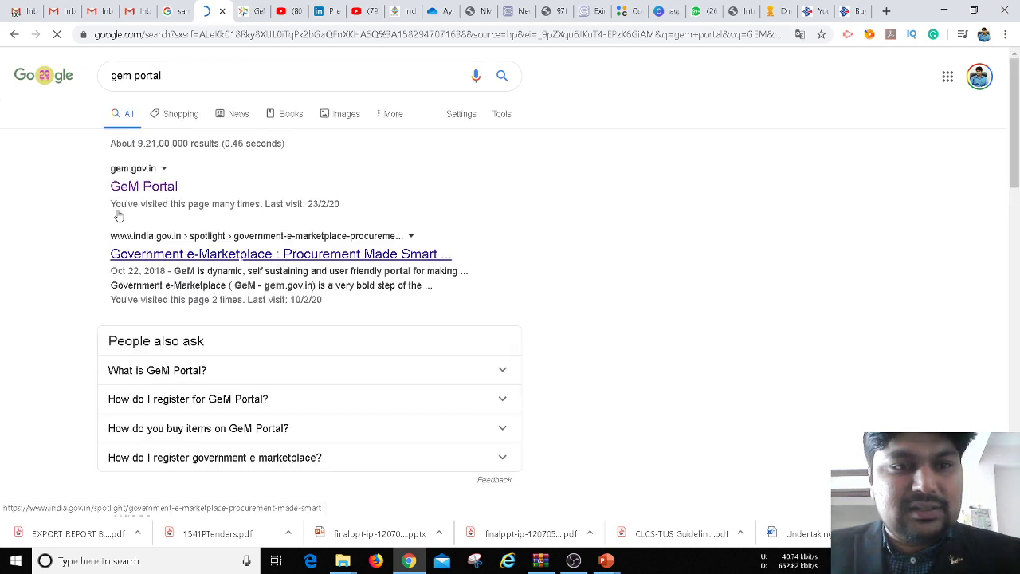
left_click(123, 188)
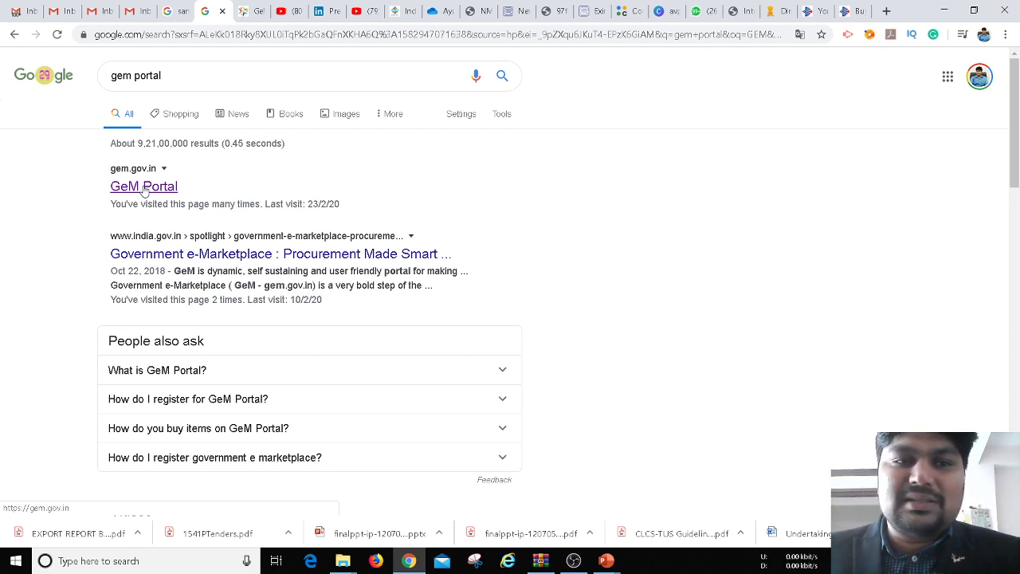
Open the gem.gov.in GeM Portal result and choose Sign Up > Sellers
left_click(143, 188)
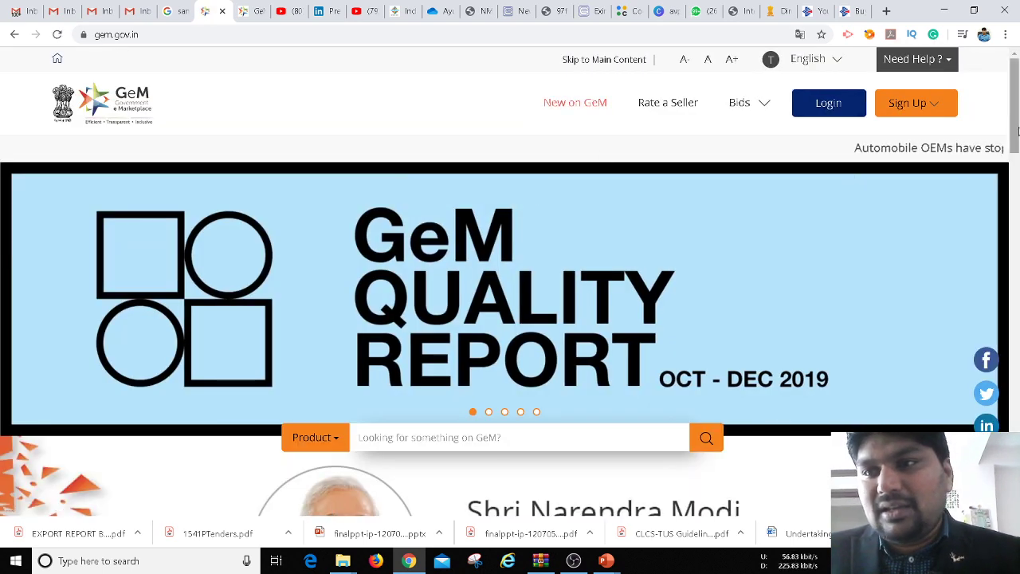
left_click_drag(1017, 130, 1016, 72)
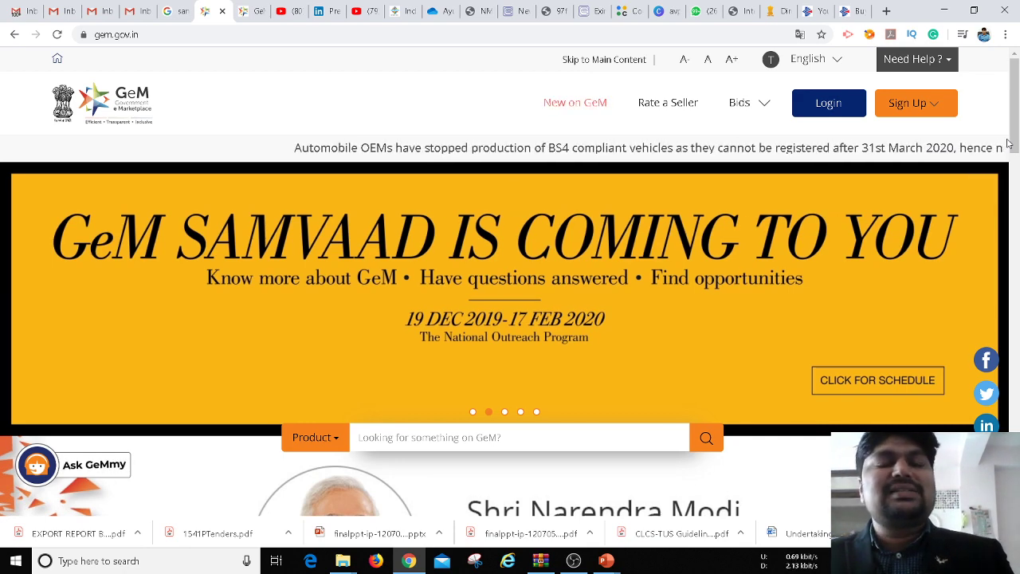
left_click(931, 106)
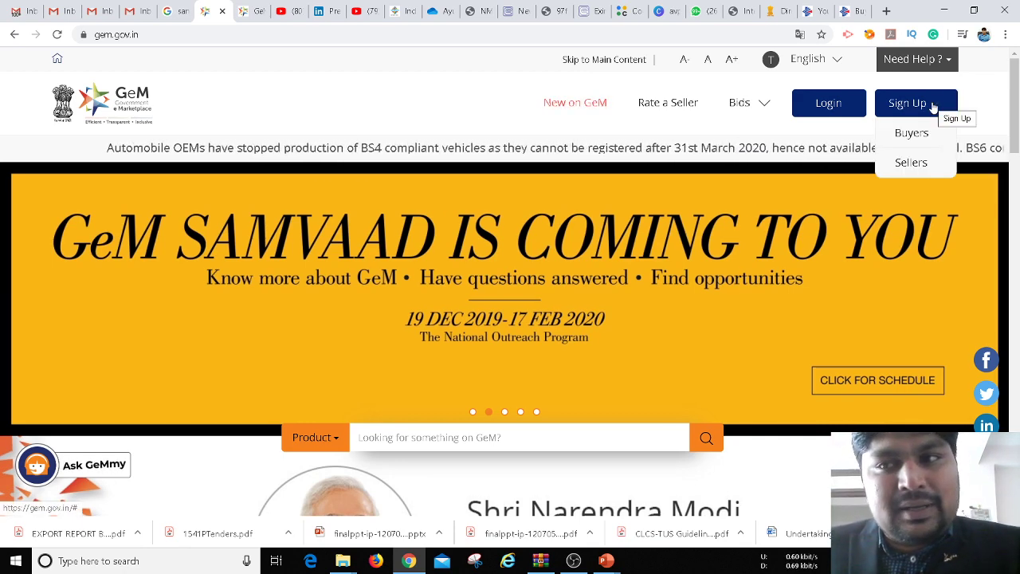
mouse_move(896, 103)
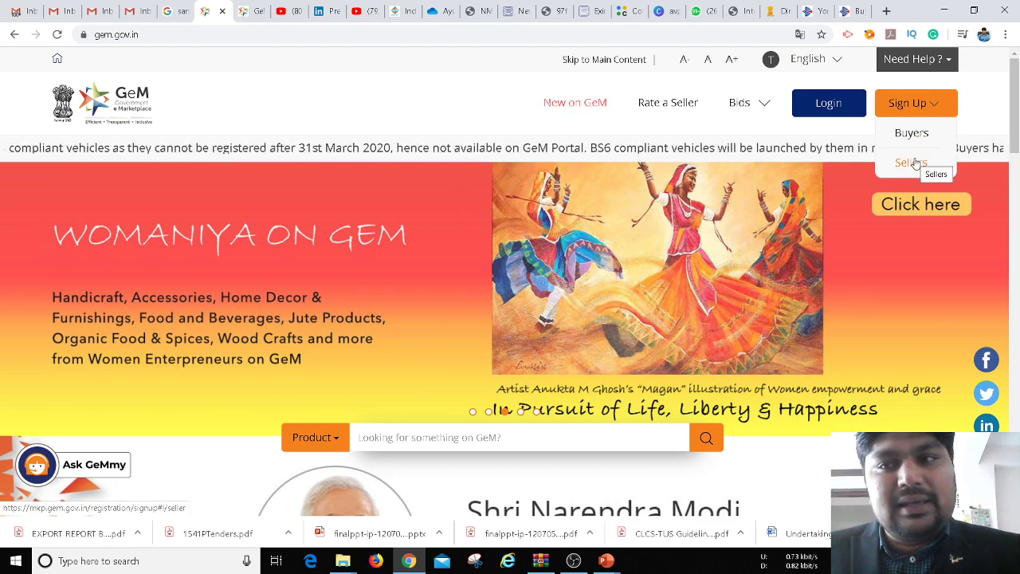
left_click(917, 163)
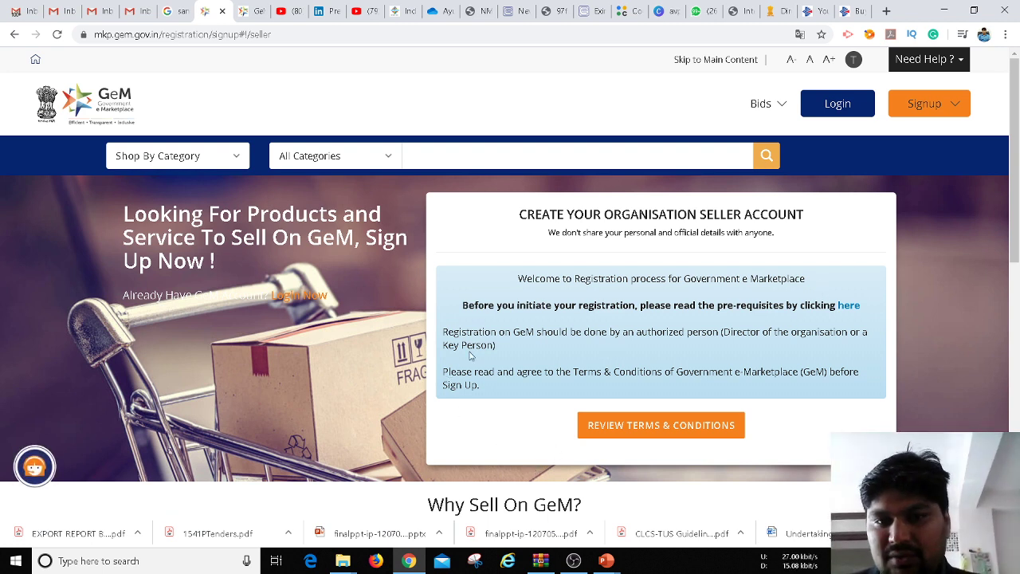
Review the GeM Terms & Conditions in a new tab, then tick the agreement checkbox
left_click(628, 426)
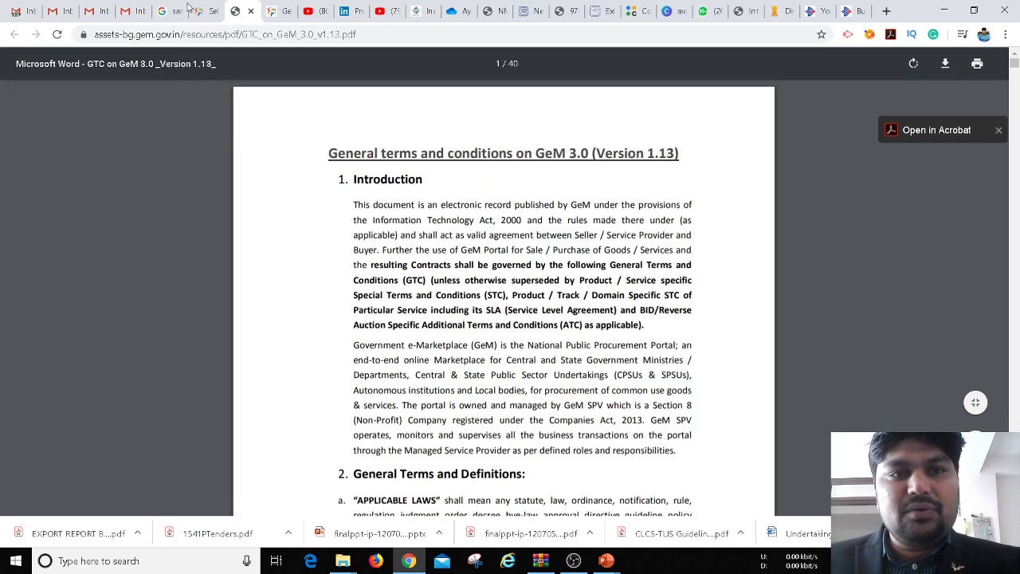
left_click(201, 13)
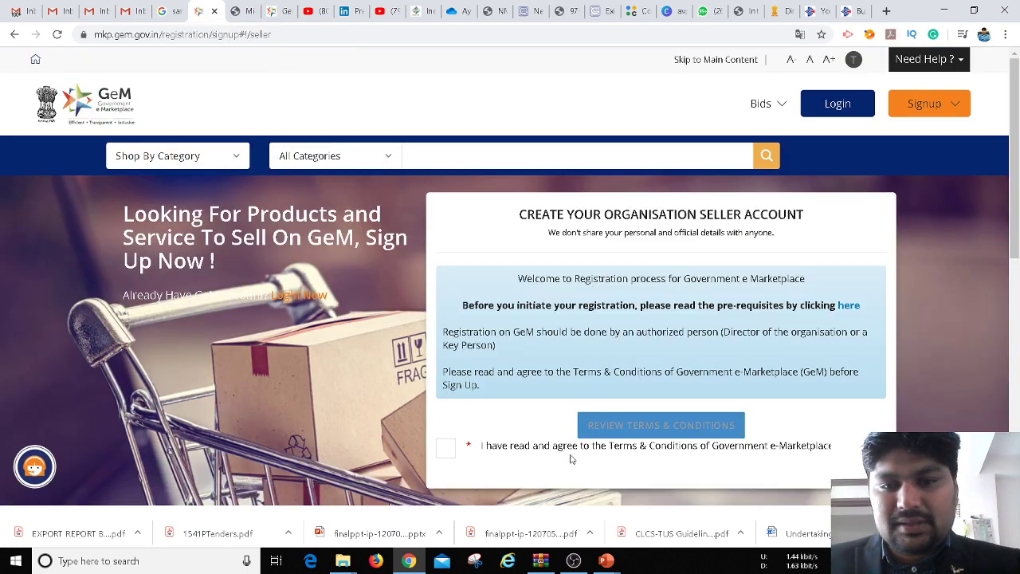
left_click(449, 449)
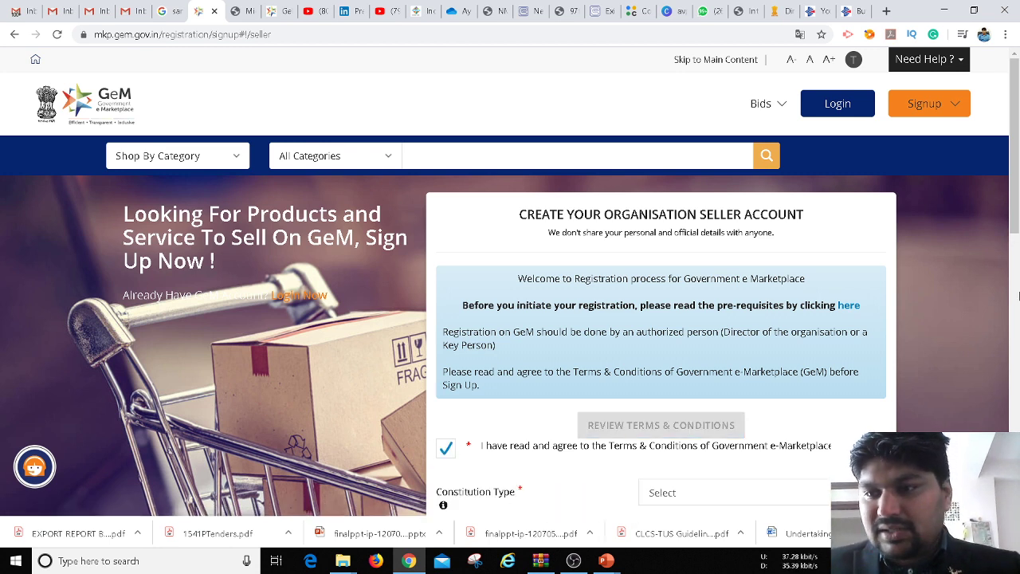
Choose Proprietorship as Constitution Type and enter 'AVPM AND ASSOCIATES' as Constitution Name
left_click_drag(1010, 194, 1017, 290)
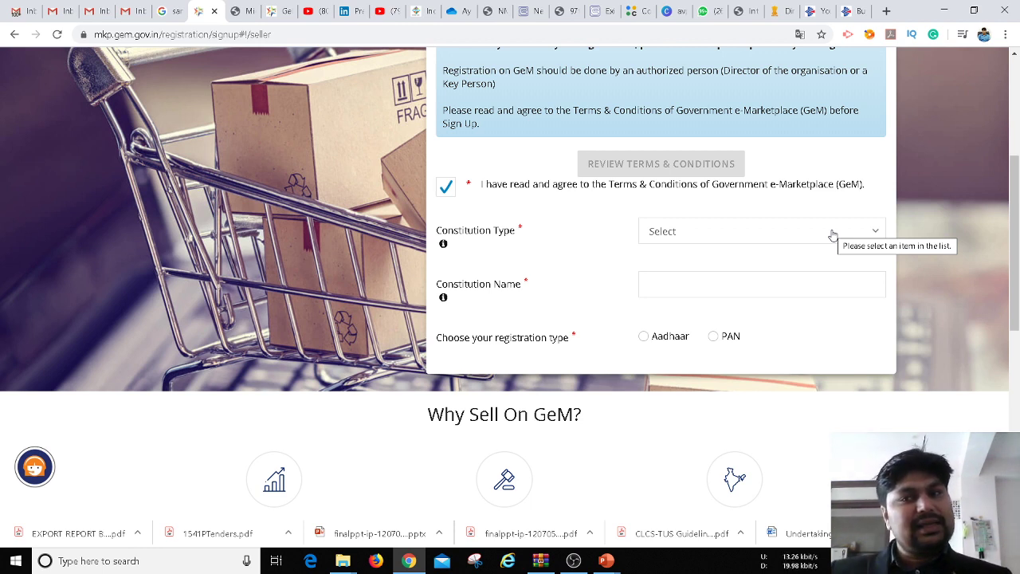
left_click(833, 232)
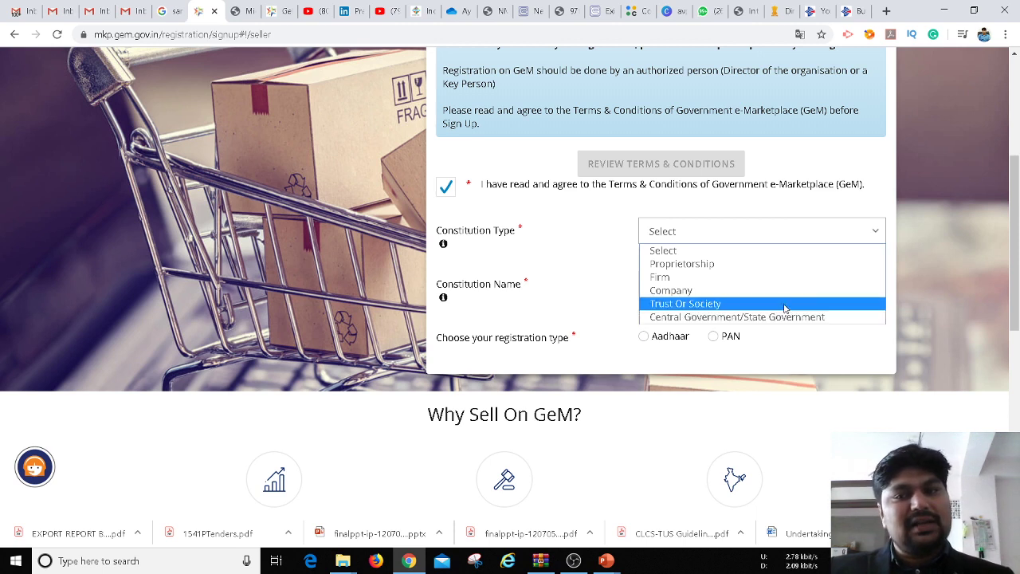
left_click(765, 263)
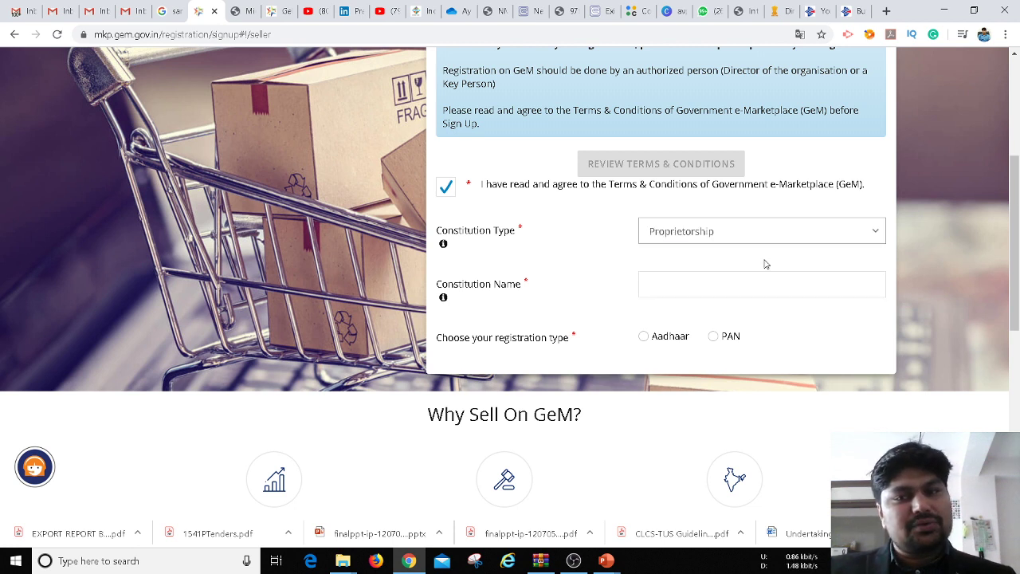
left_click(716, 280)
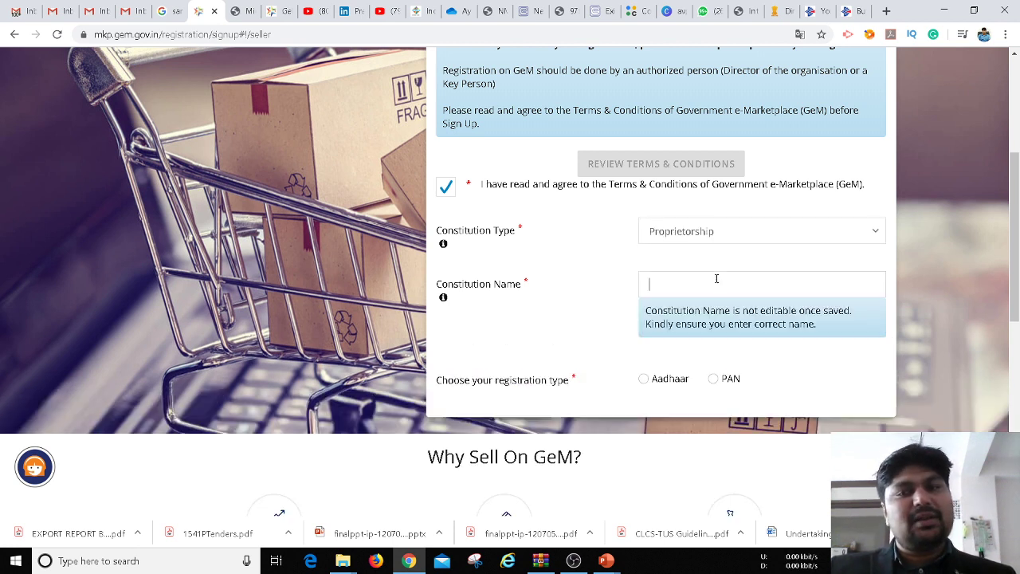
type("AV")
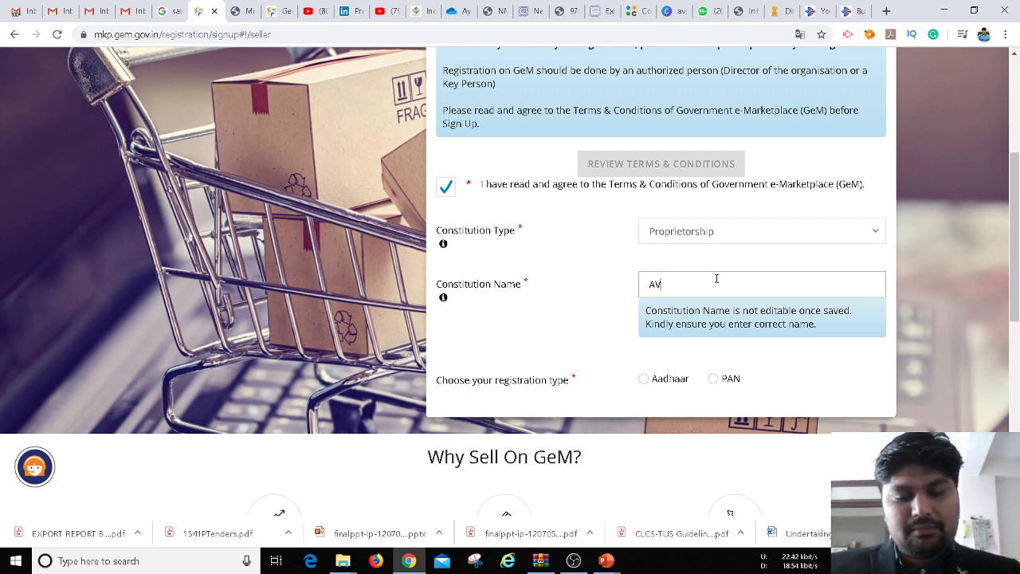
type("PM AND ASSOCIATES")
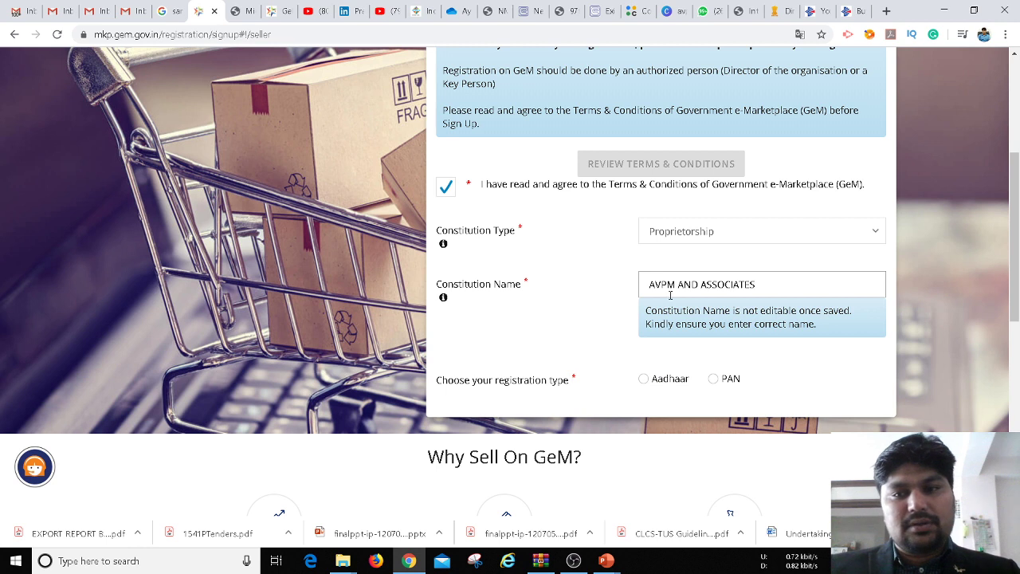
left_click(617, 333)
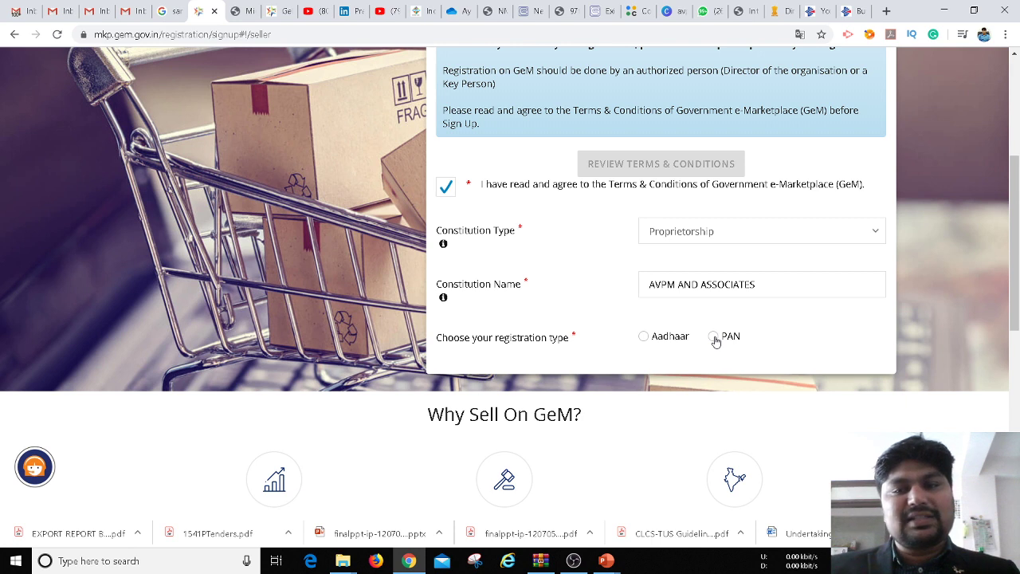
Choose PAN as the registration type and enter the corrected PAN number
left_click(714, 337)
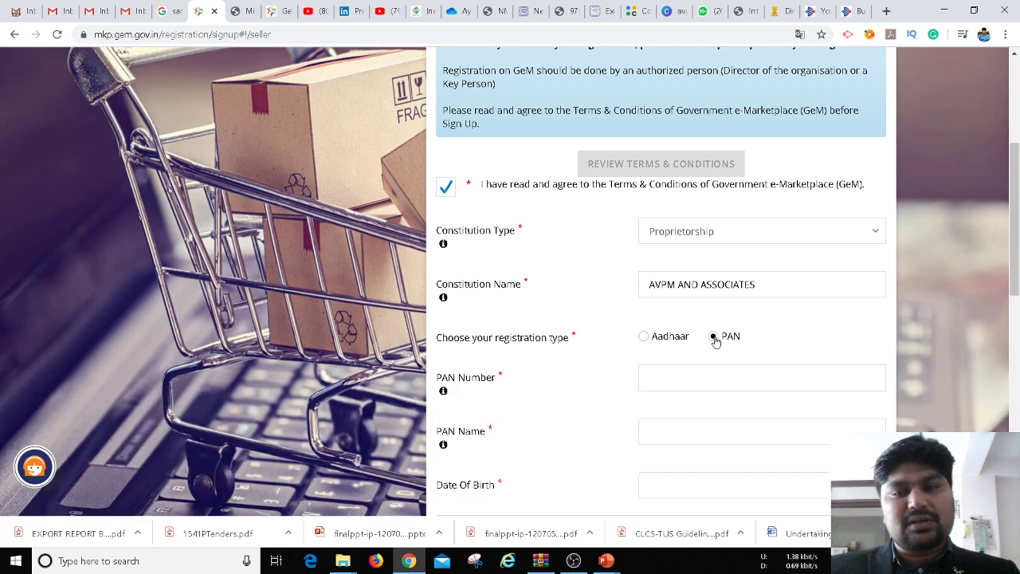
left_click(676, 383)
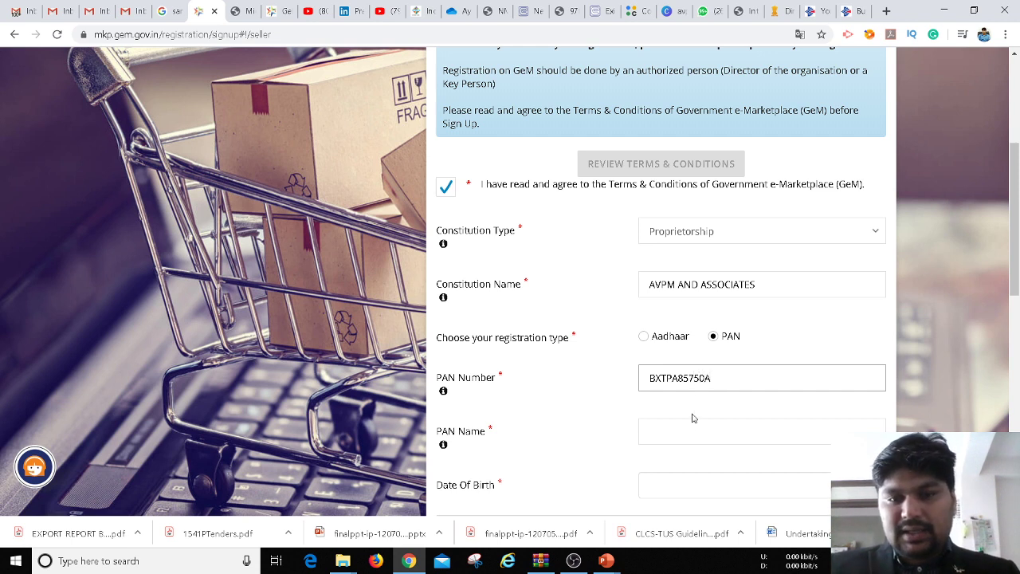
left_click(689, 439)
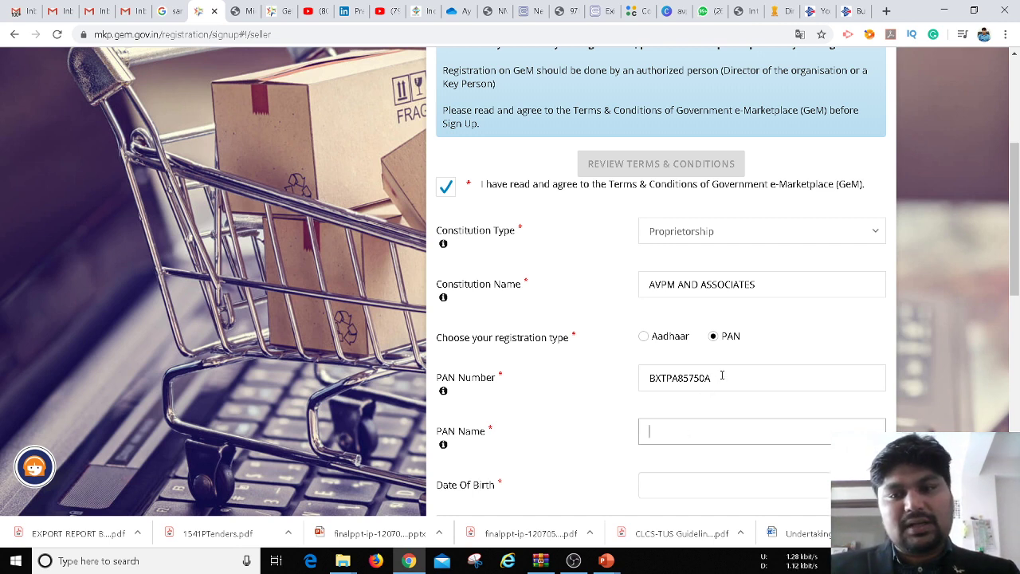
left_click_drag(722, 376, 623, 390)
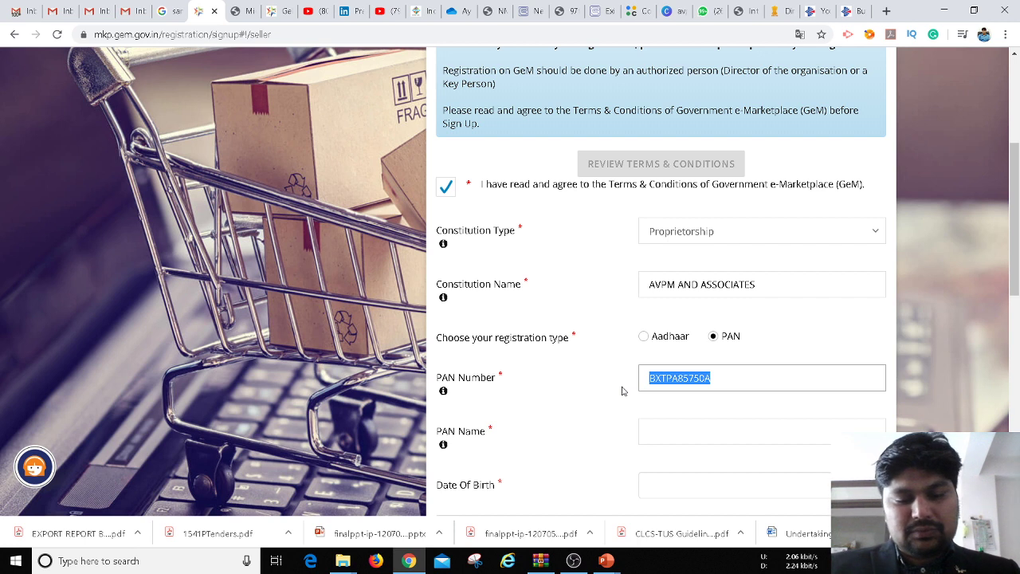
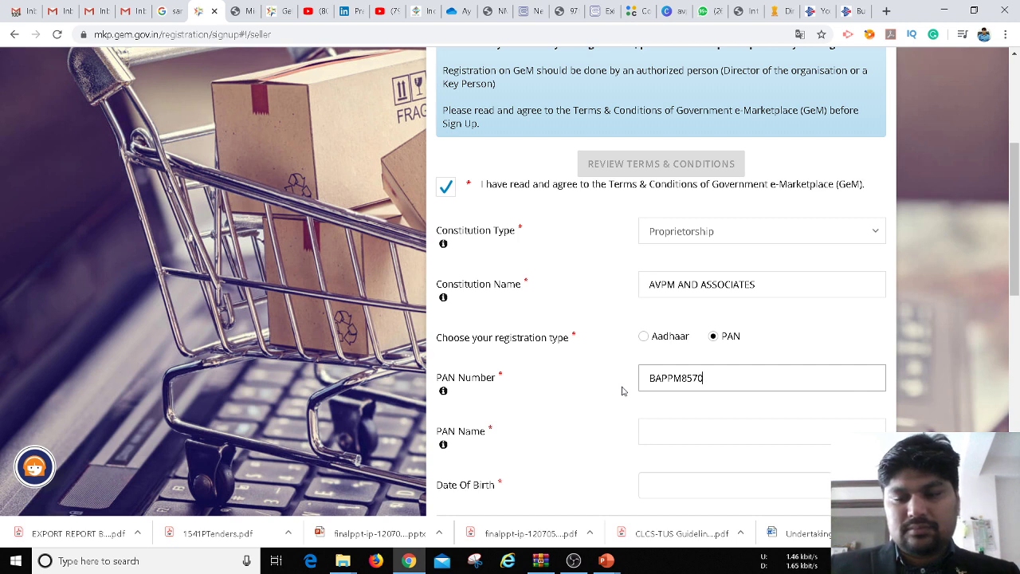
Fill in the cardholder's name exactly as shown on the PAN card
left_click(654, 430)
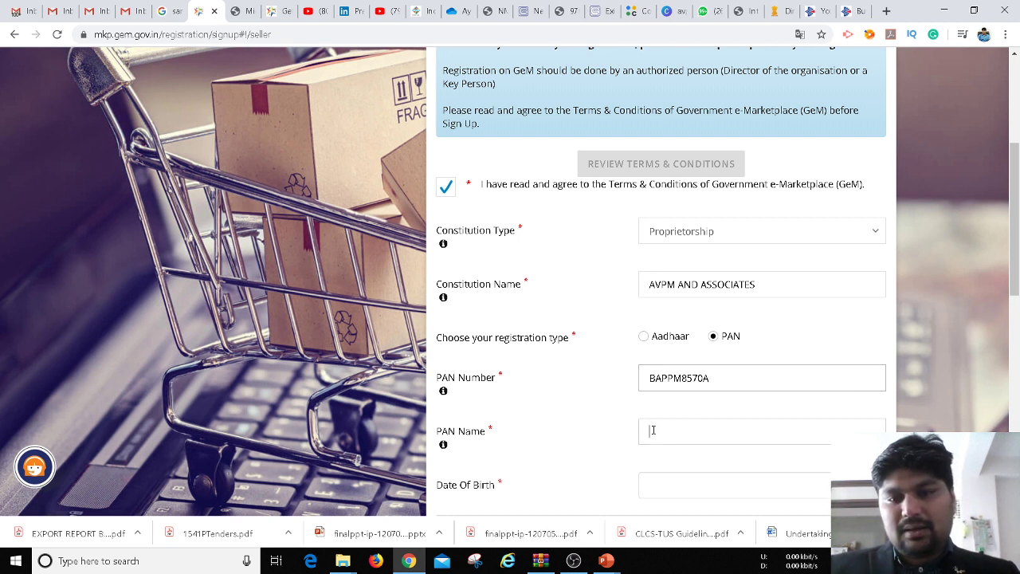
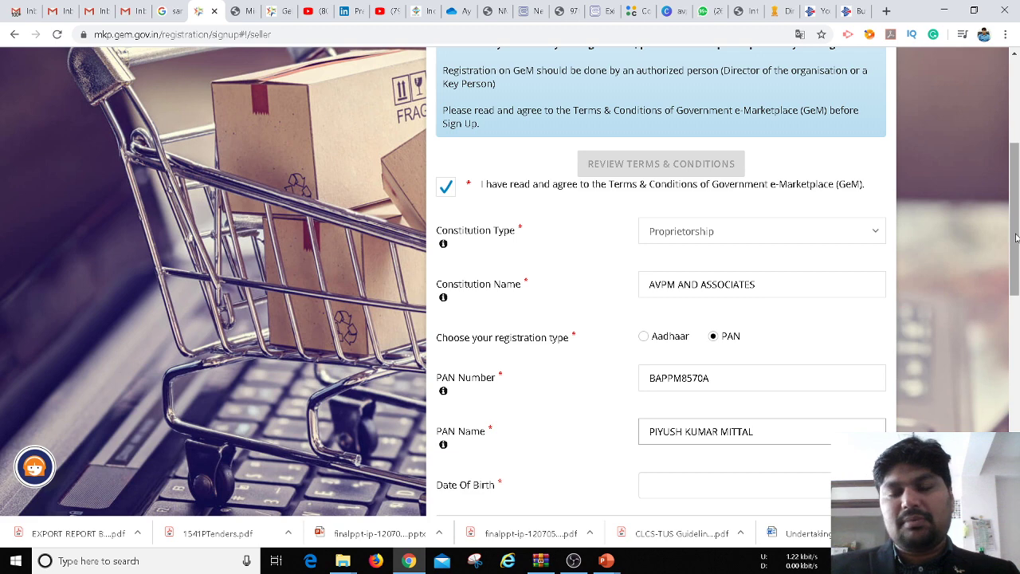
left_click_drag(1015, 263, 1015, 315)
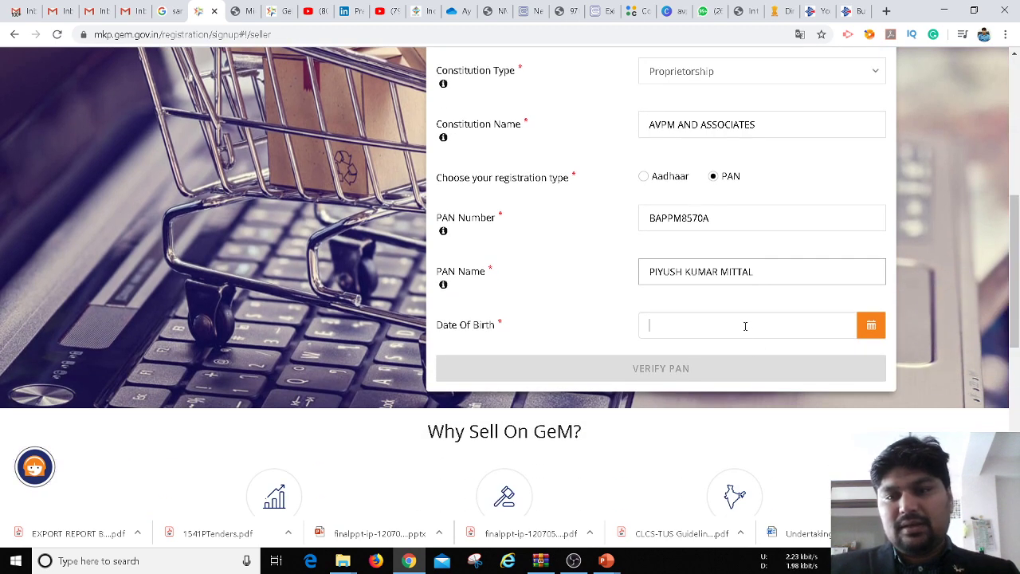
left_click(745, 325)
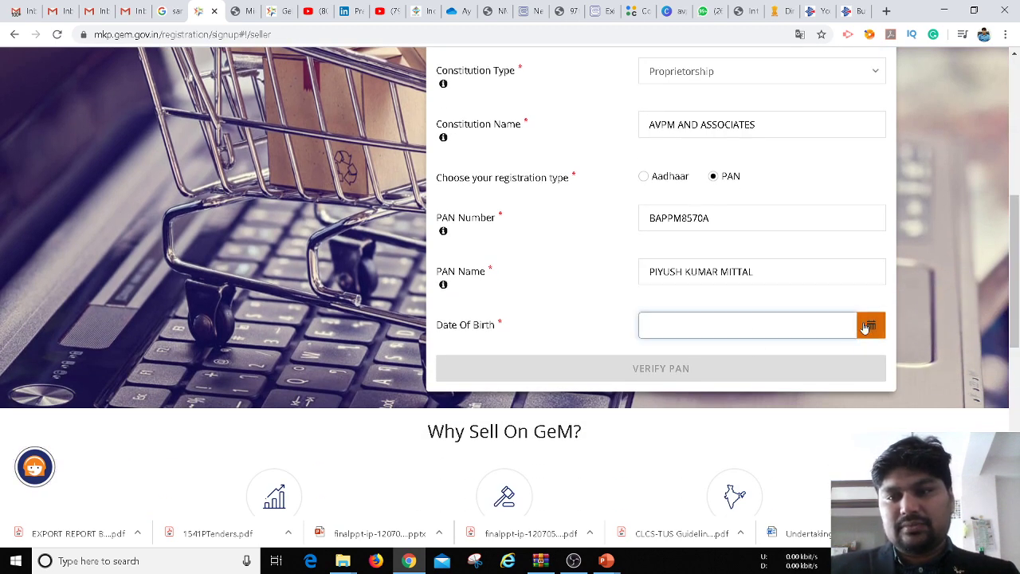
left_click(868, 326)
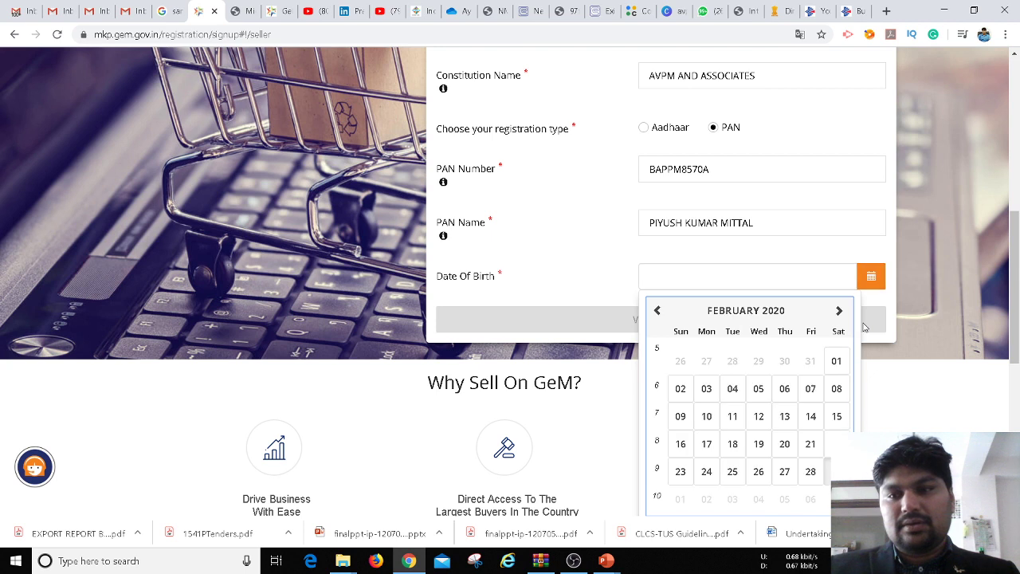
left_click(731, 313)
left_click(787, 322)
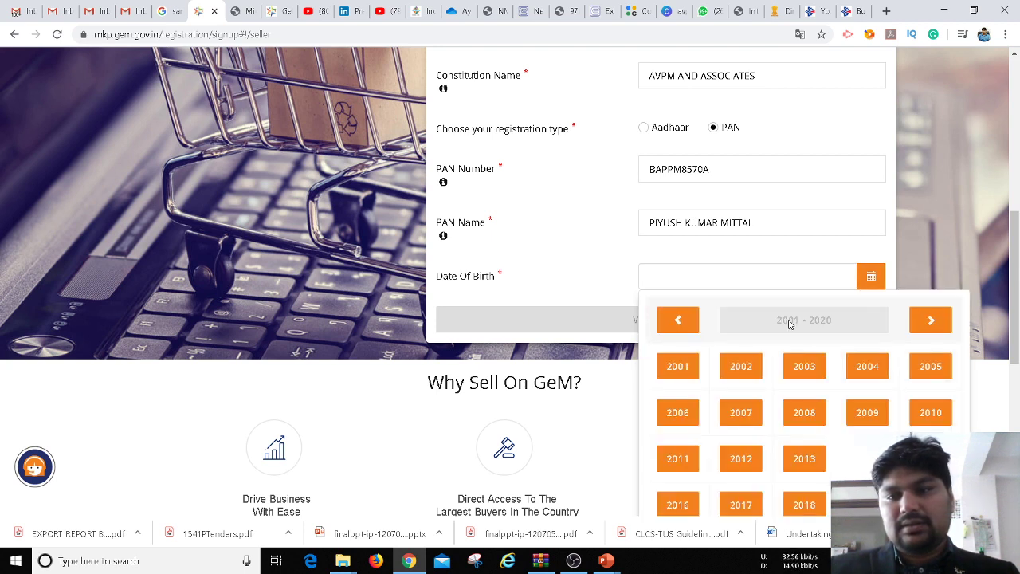
left_click(679, 320)
left_click(679, 320)
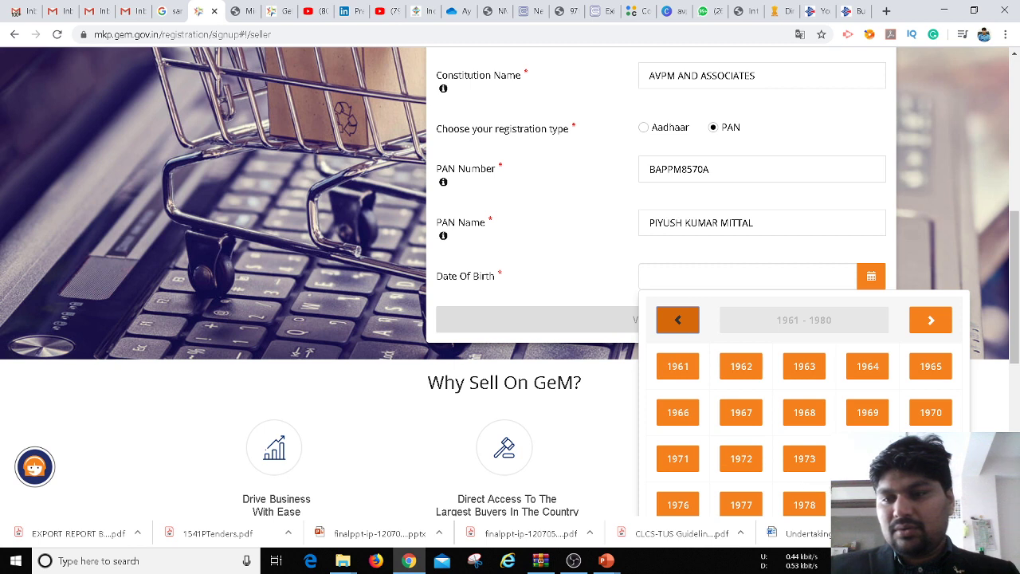
left_click(931, 320)
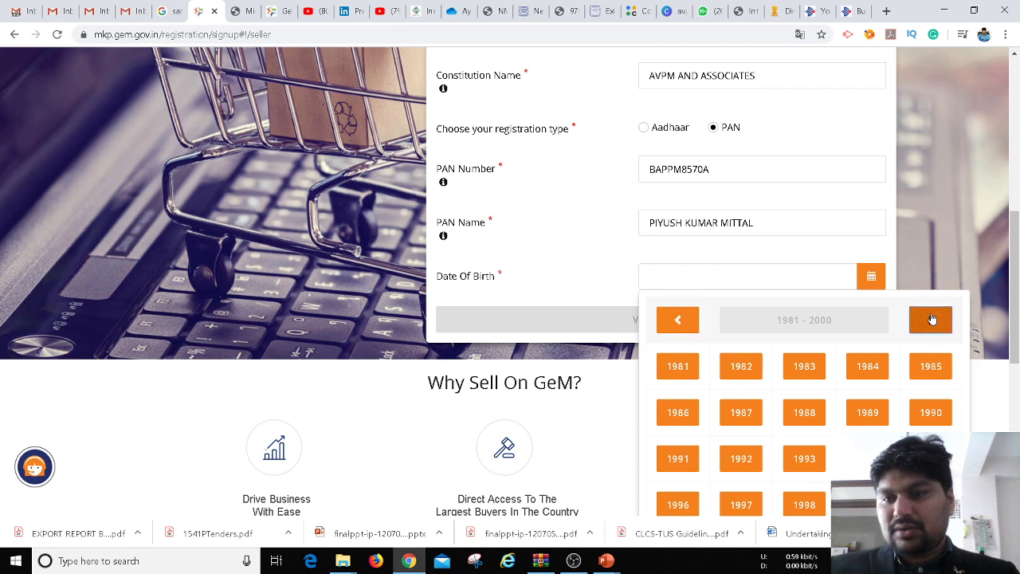
left_click(931, 412)
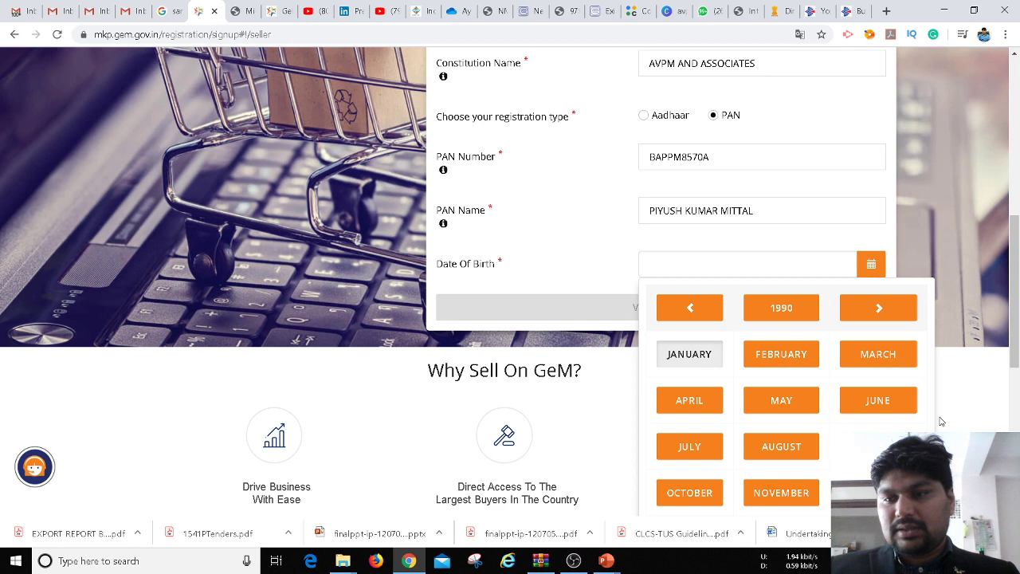
left_click(773, 367)
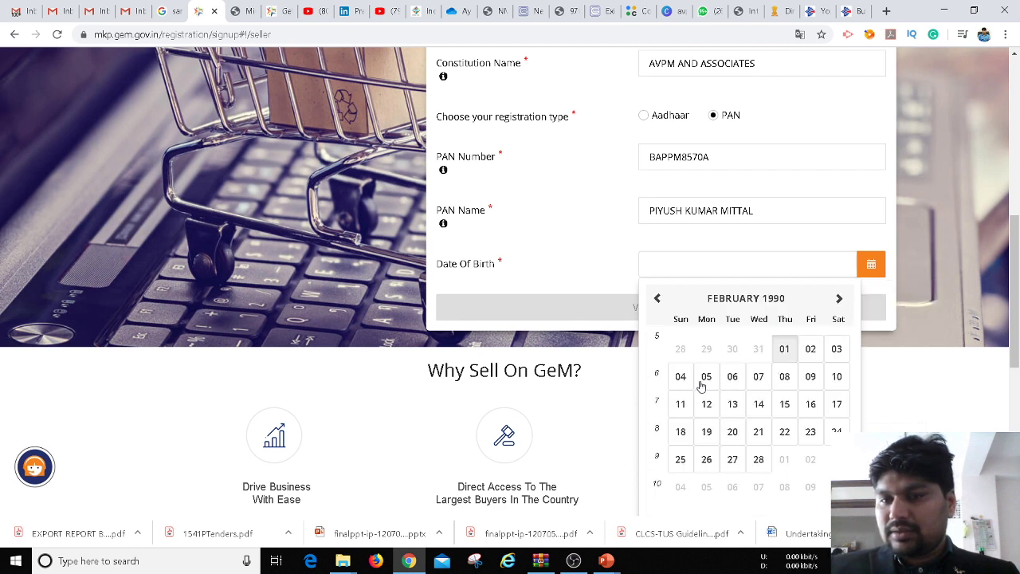
left_click(732, 381)
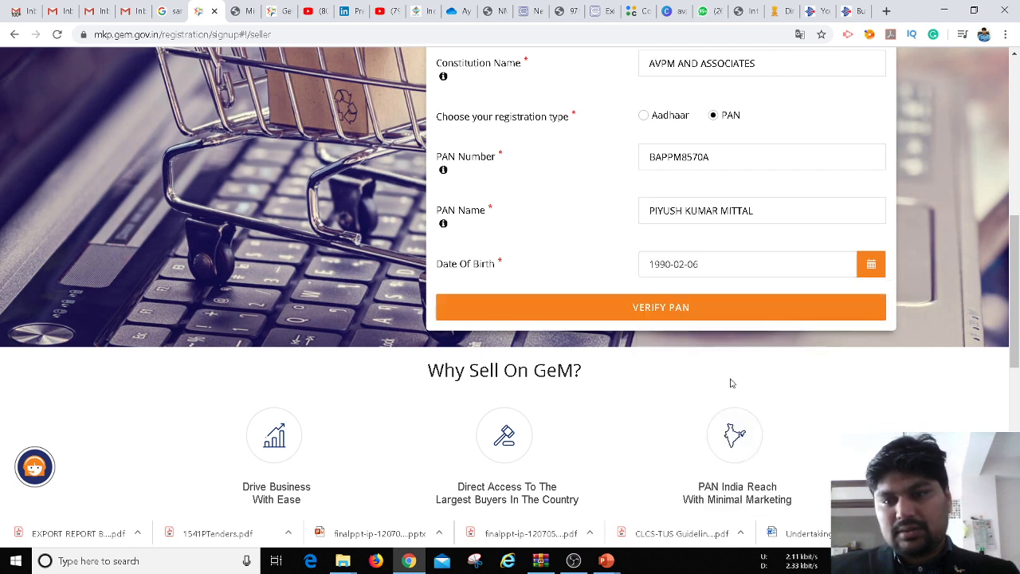
left_click(709, 310)
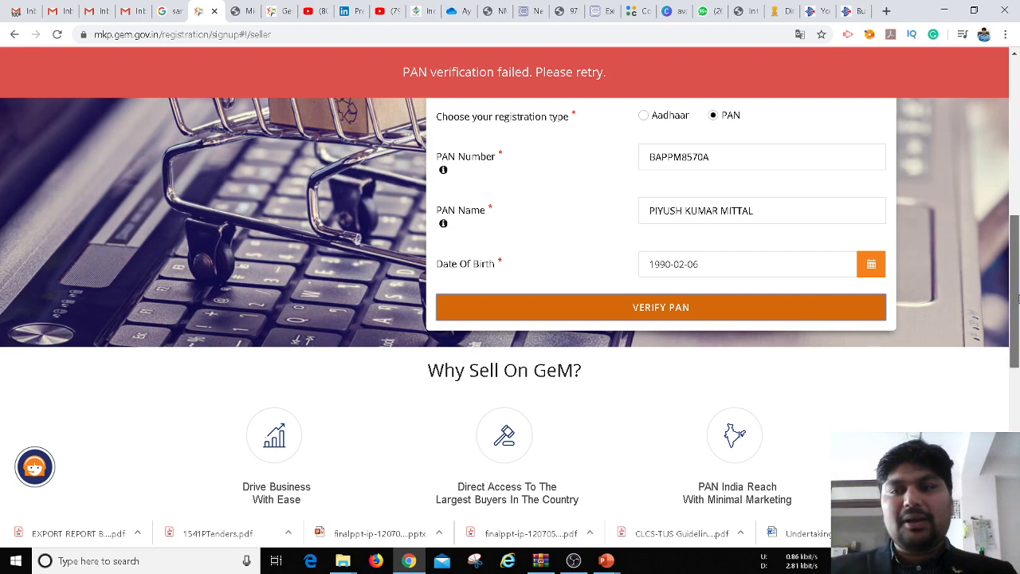
mouse_move(1018, 297)
left_mouse_down()
mouse_move(1018, 159)
mouse_move(1018, 279)
left_mouse_up()
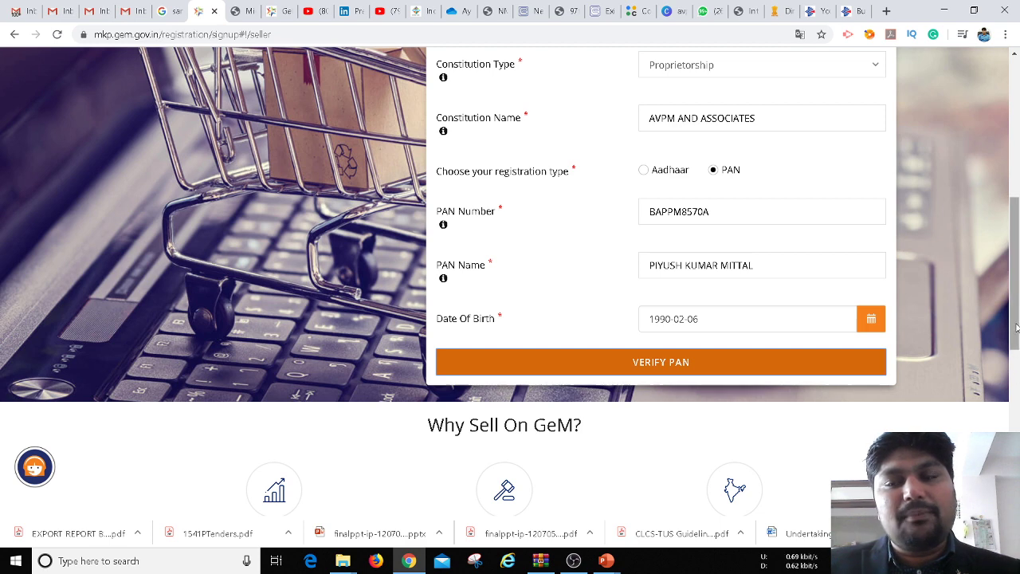
Scroll back to the top and open the GeM login page from the header
left_click_drag(1016, 327, 1018, 263)
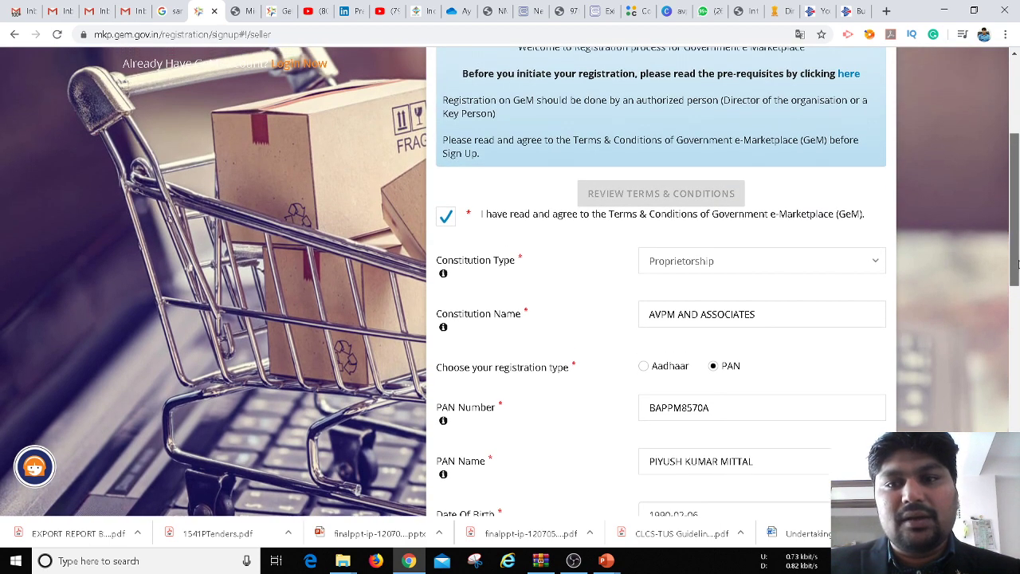
scroll(877, 98, "up", 3)
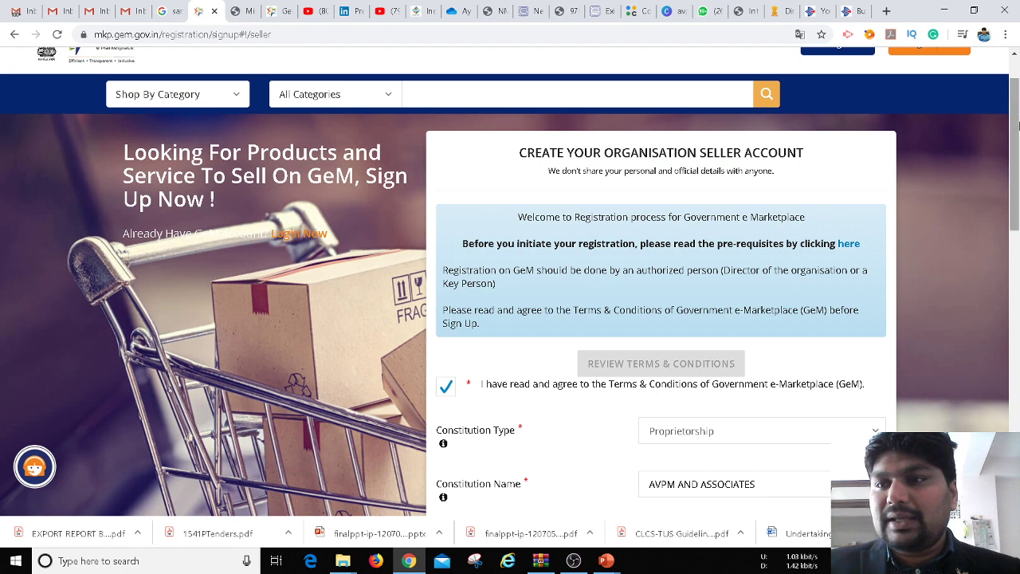
scroll(1019, 129, "up", 1)
left_click(940, 115)
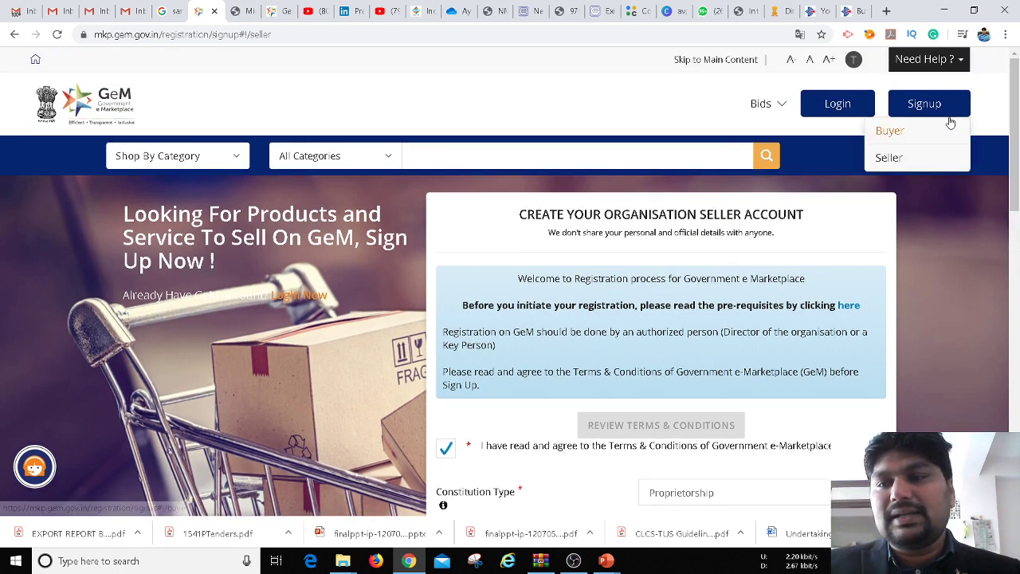
left_click(851, 111)
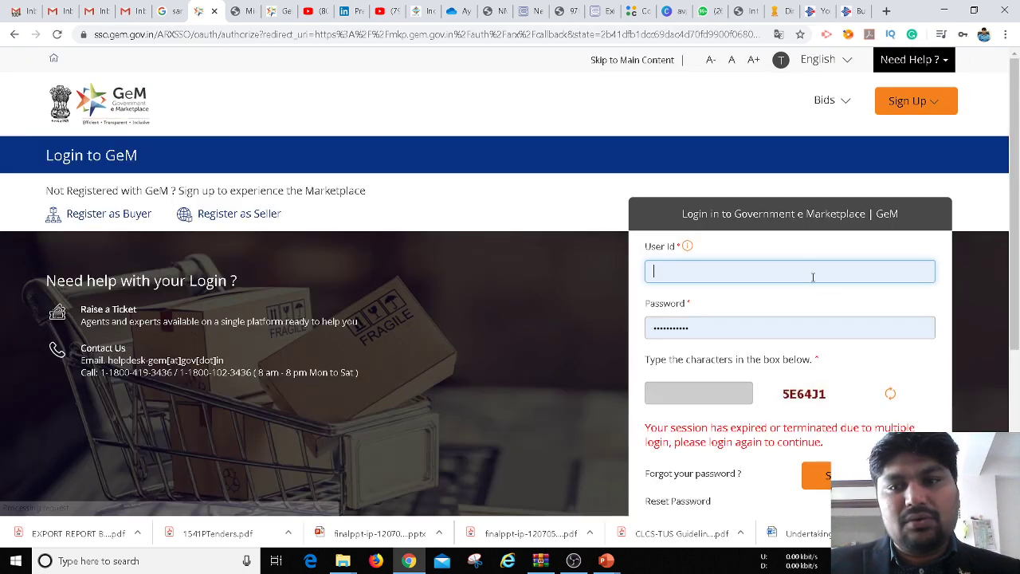
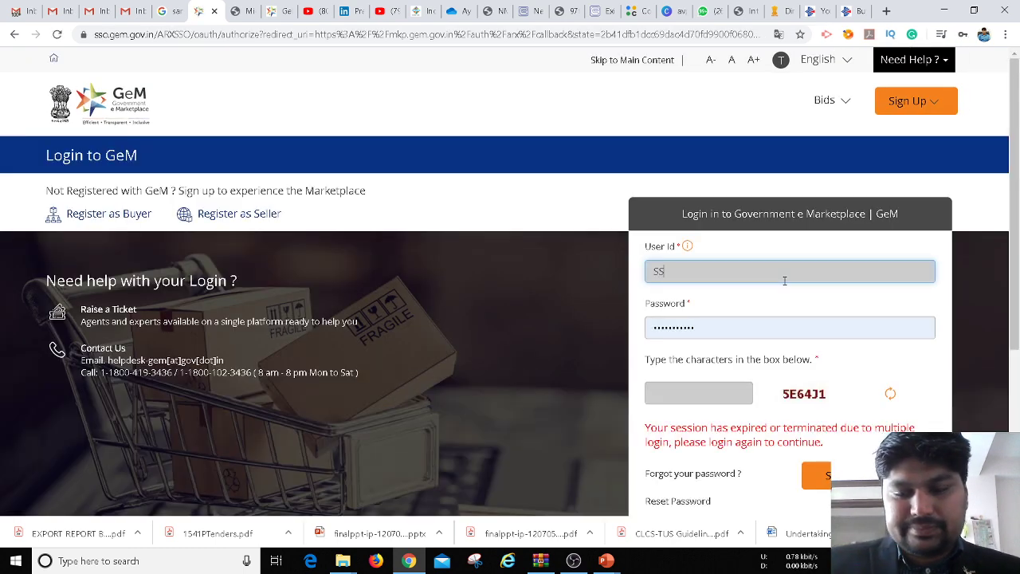
Enter the seller's user ID, password and captcha, then submit the login form
key("BackSpace")
key("BackSpace")
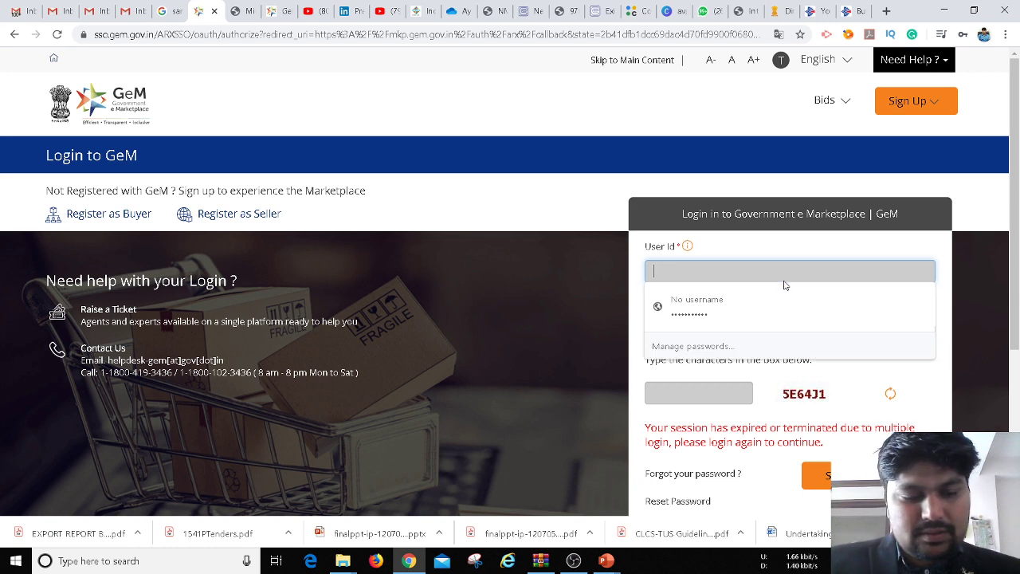
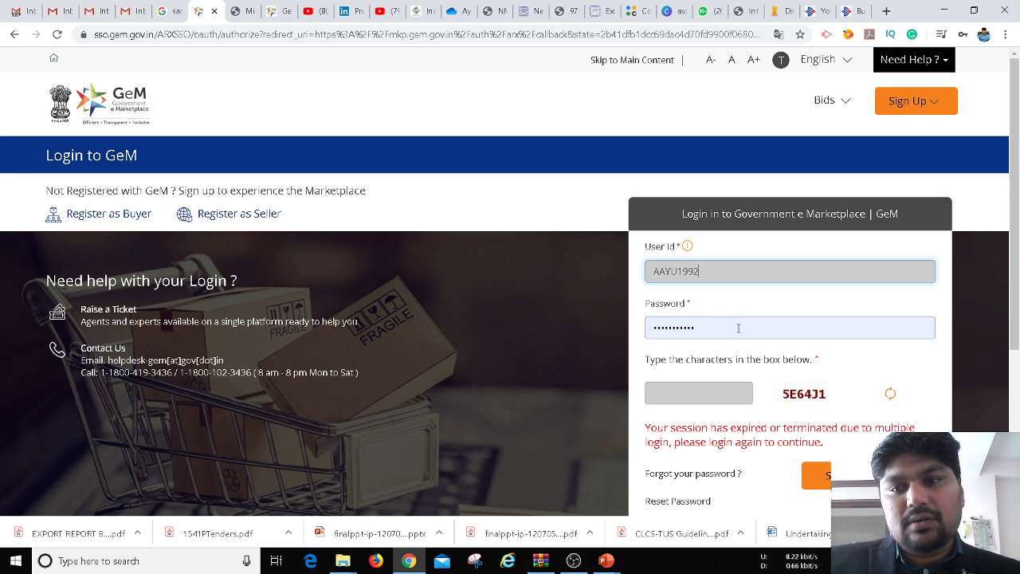
right_click(630, 332)
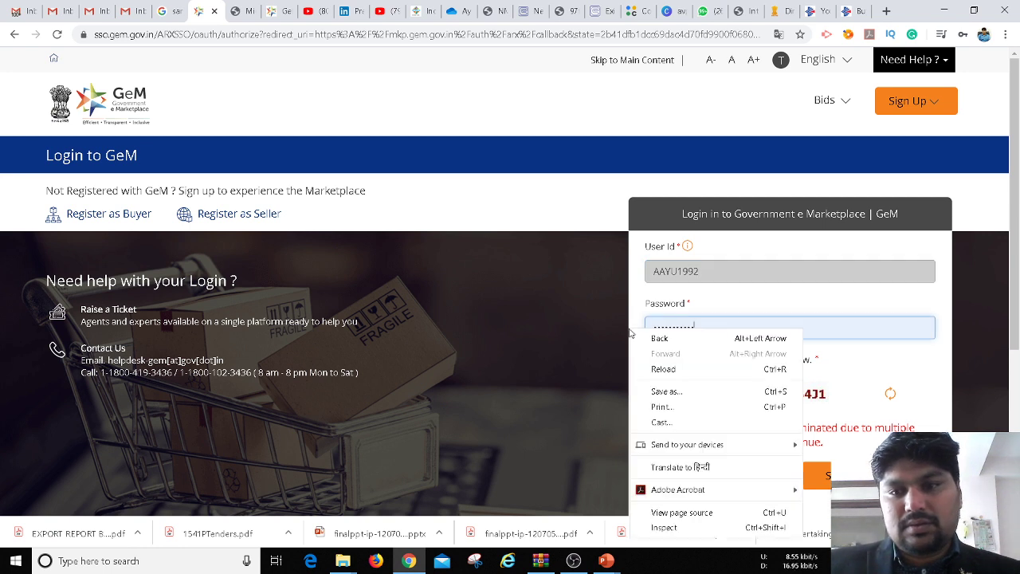
left_click(838, 324)
left_click(831, 327)
left_click(833, 330)
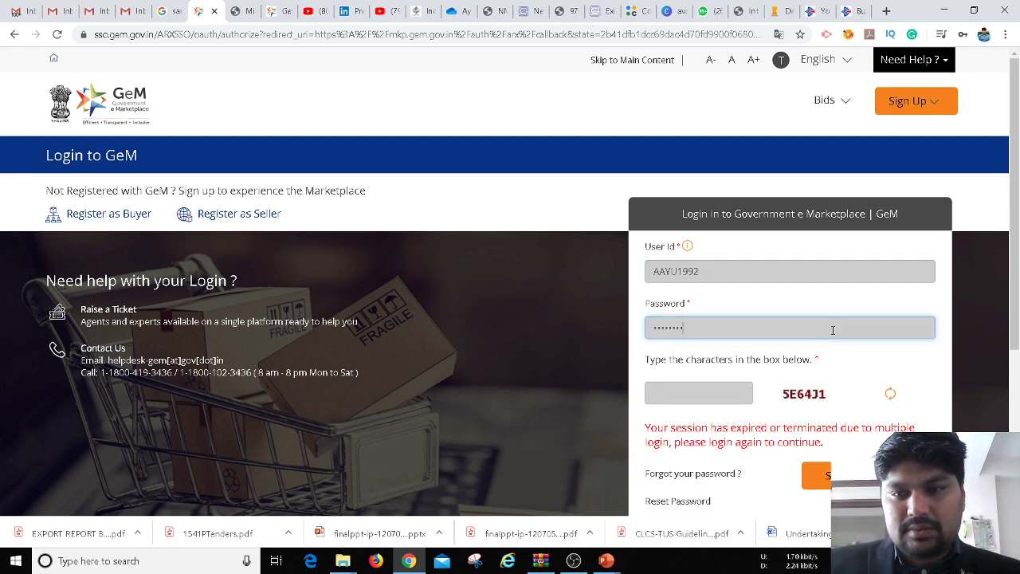
key("BackSpace")
type("•")
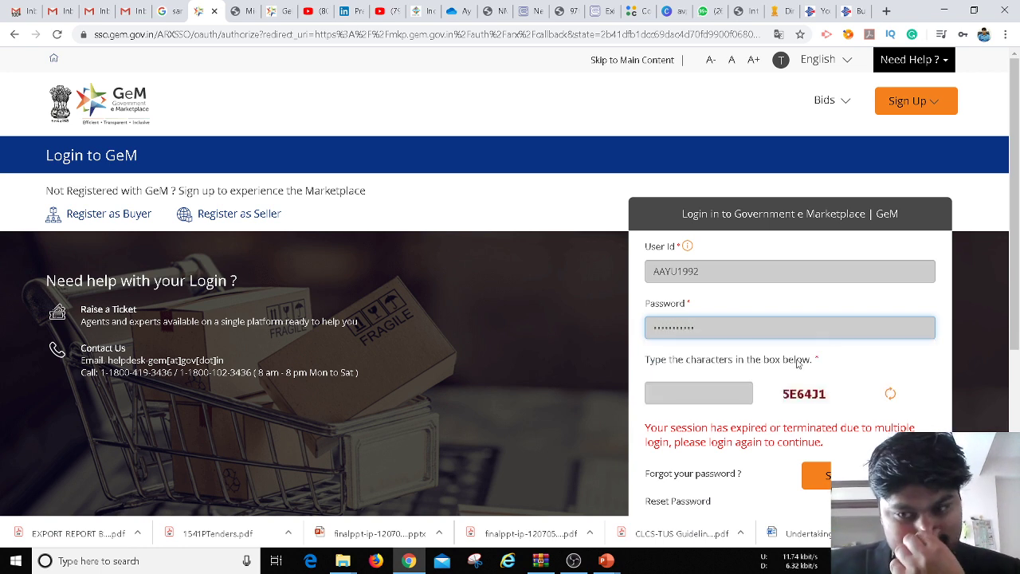
left_click(690, 399)
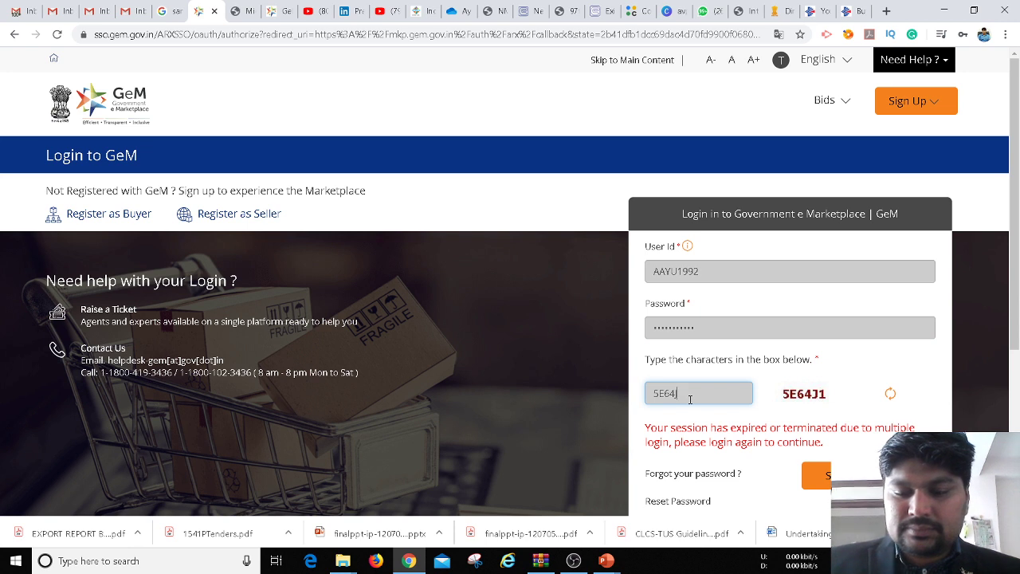
key("Return")
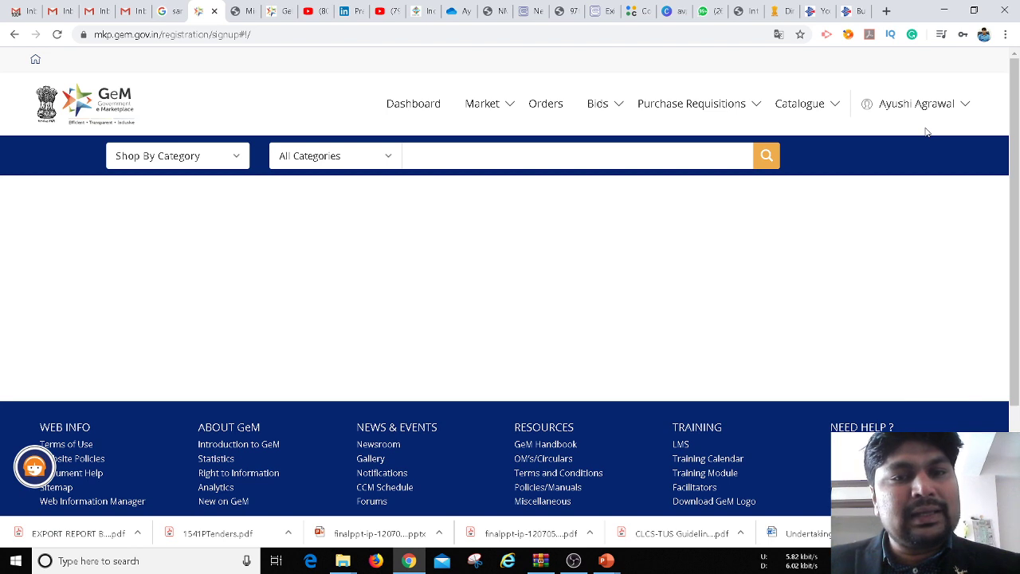
mouse_move(933, 113)
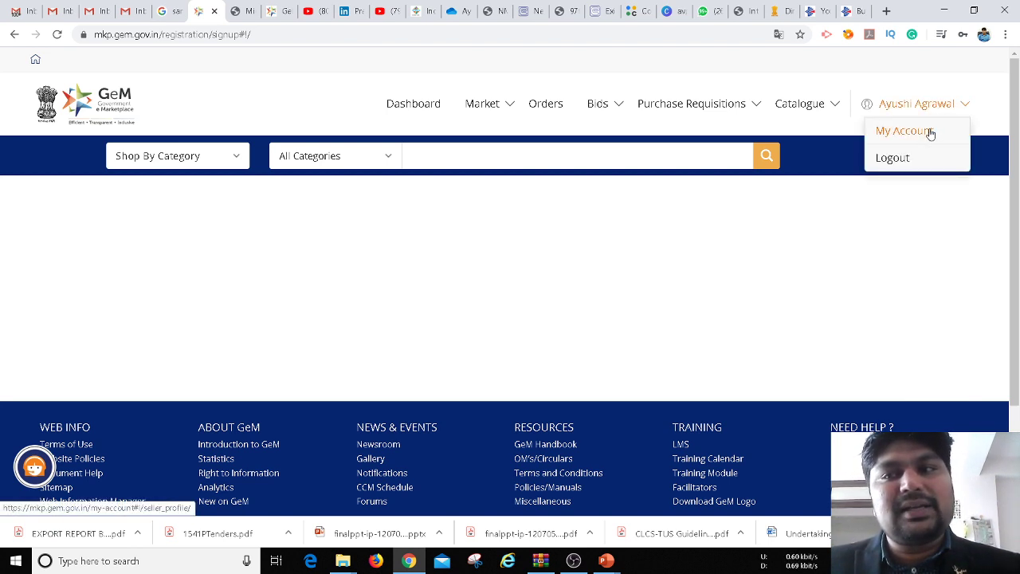
left_click(929, 132)
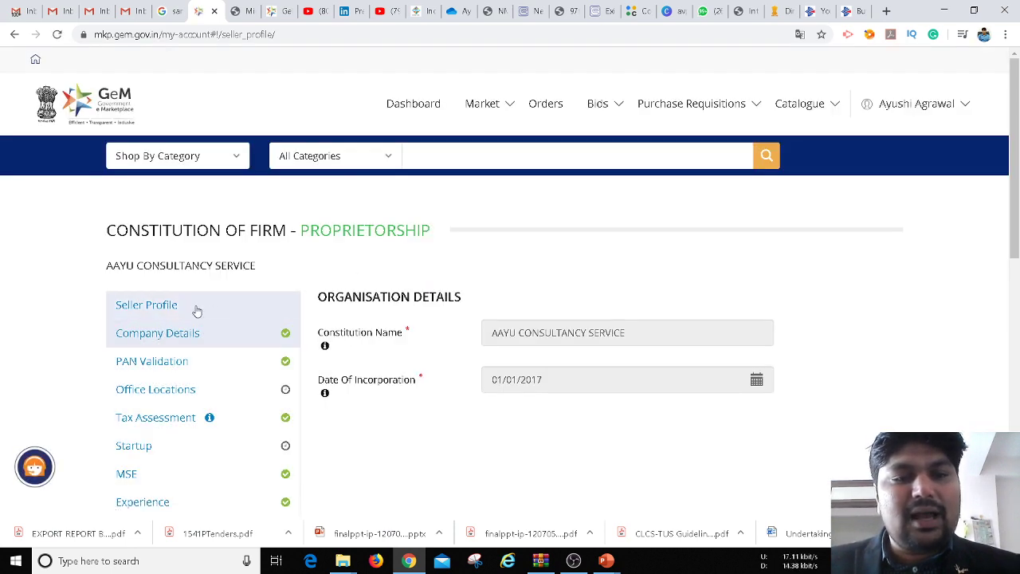
scroll(505, 172, "down", 2)
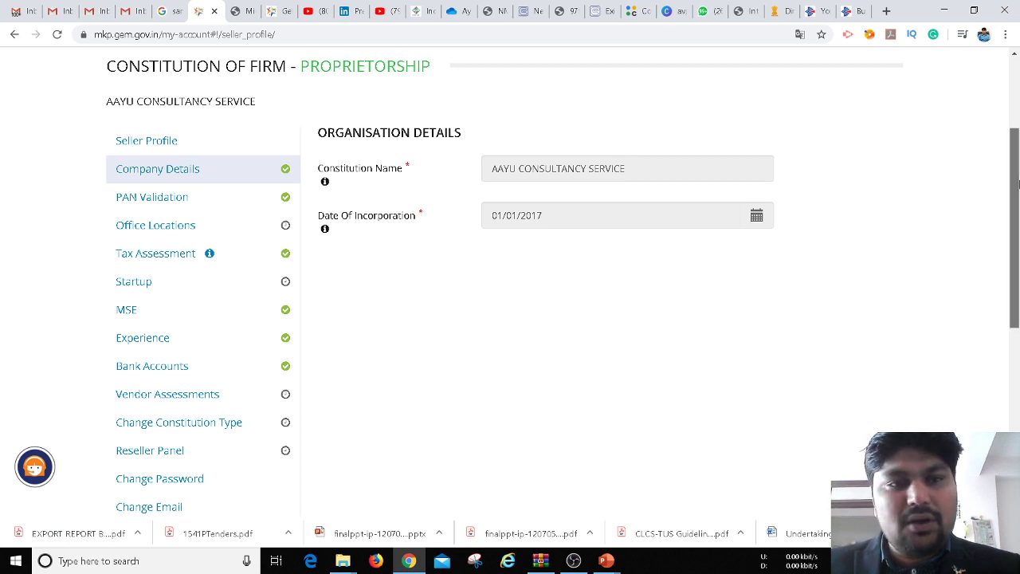
scroll(1018, 184, "down", 1)
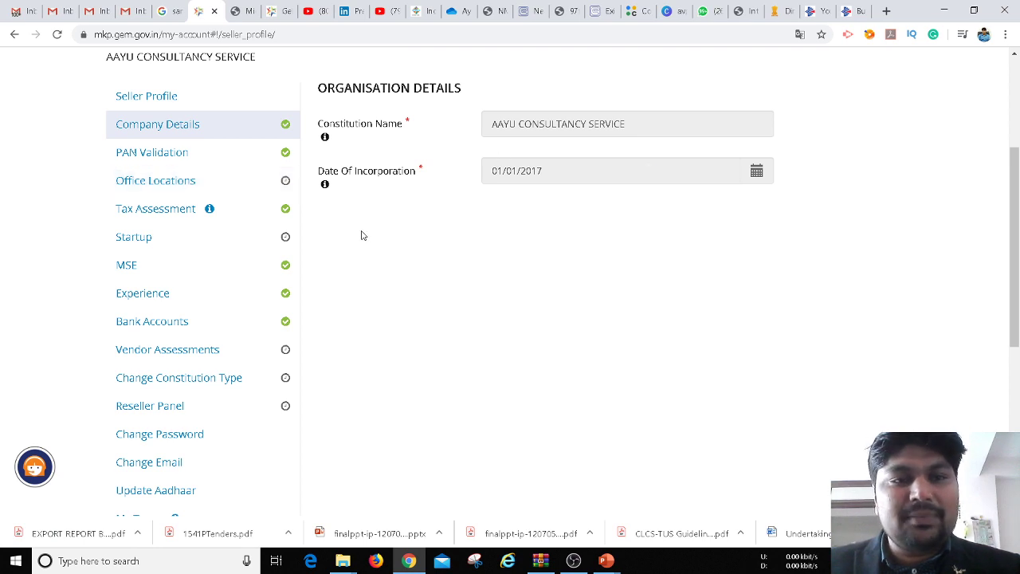
Scroll through the ITR table under Tax Assessment, then view the Startup section answered No
left_click(177, 211)
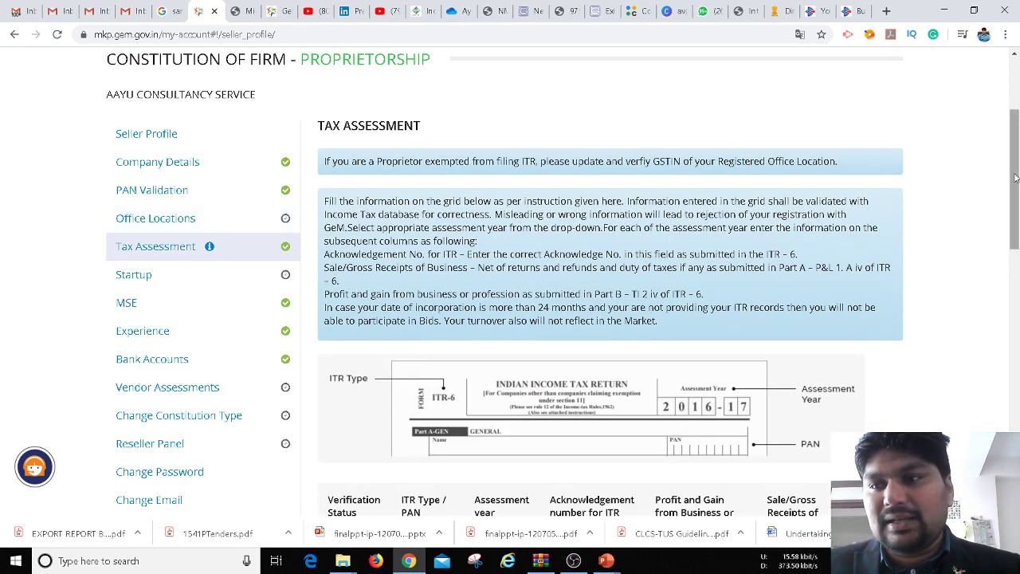
scroll(1018, 252, "down", 3)
left_click_drag(1018, 231, 987, 225)
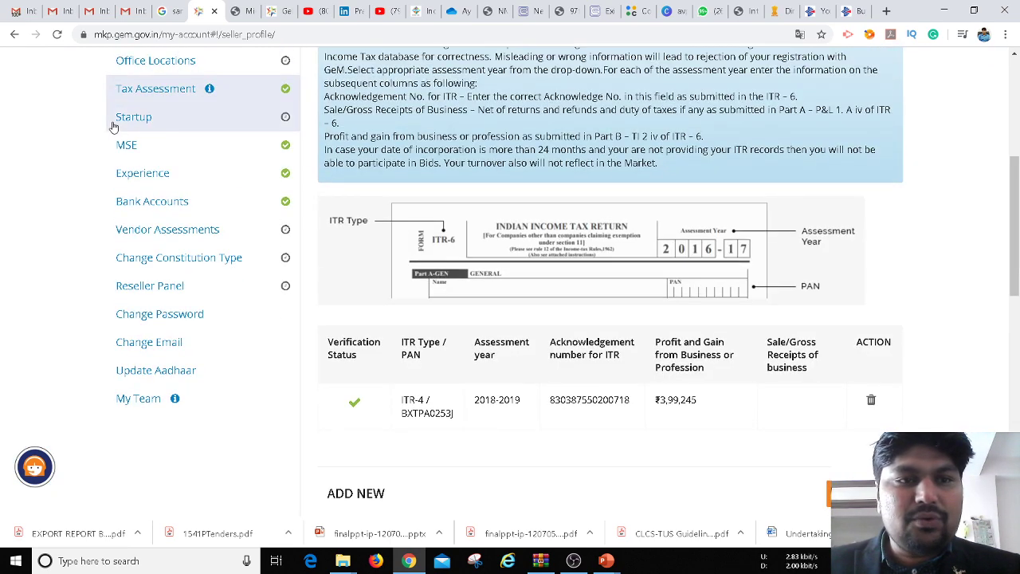
left_click(114, 123)
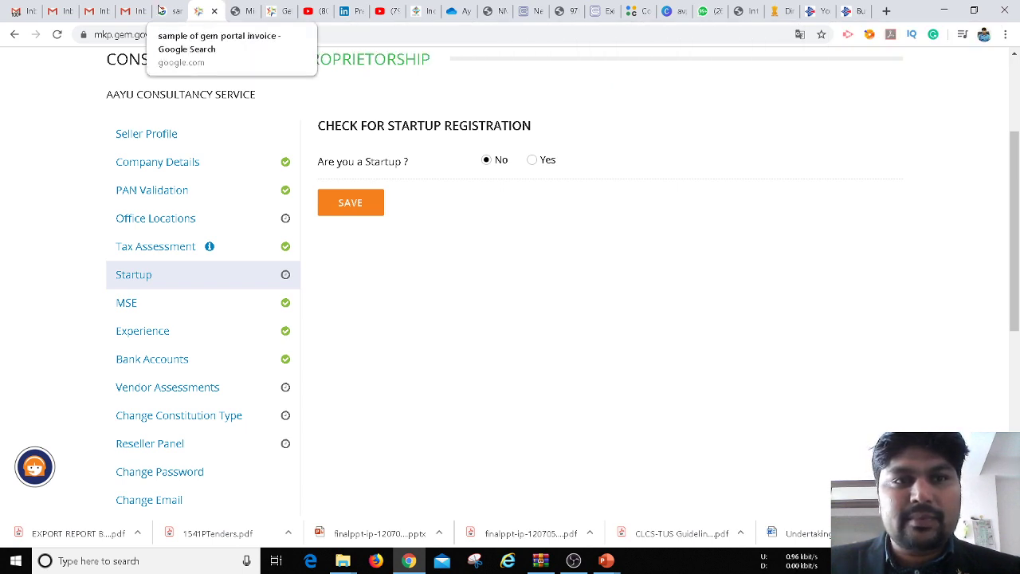
left_click(168, 12)
Navigate to startupindia.upgrad.com and open the learning program's dashboard
left_click(225, 36)
type("s")
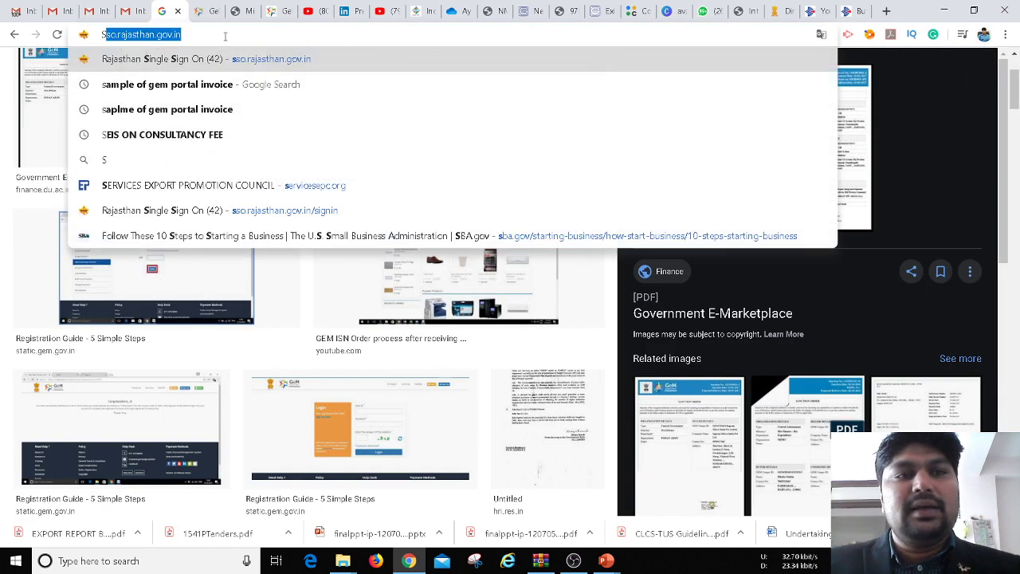
type("TART")
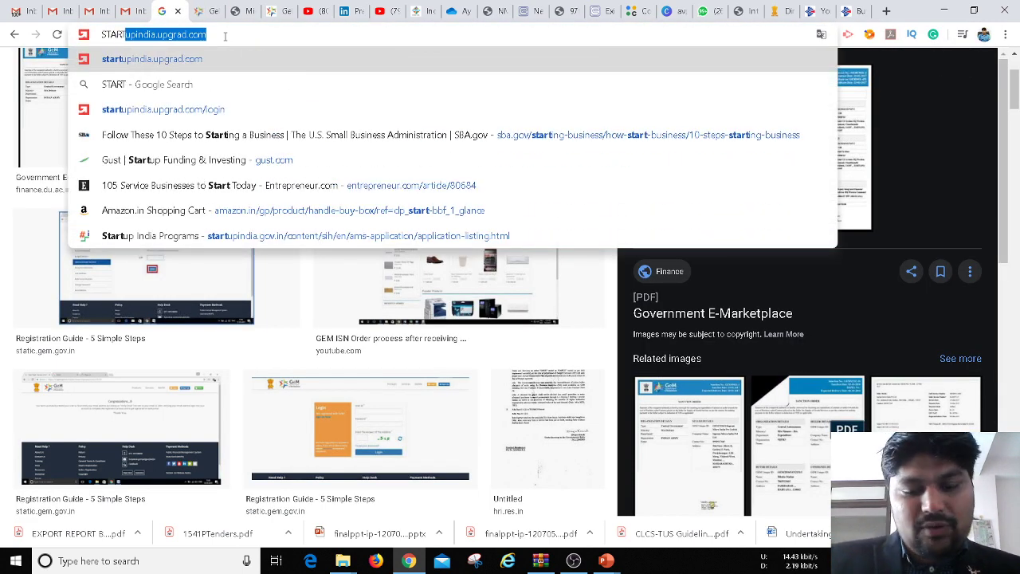
type("UP")
key("Right")
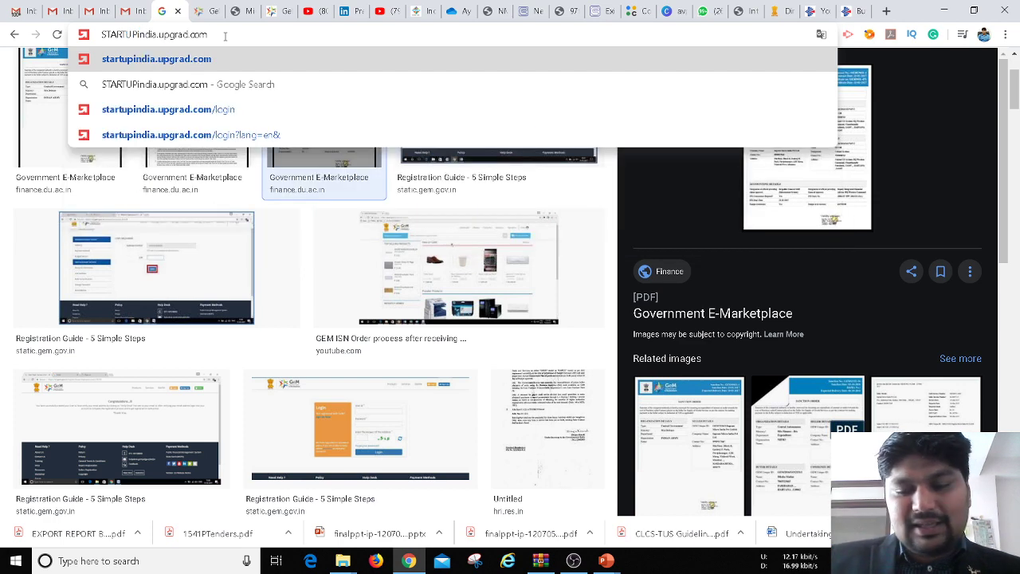
key("Return")
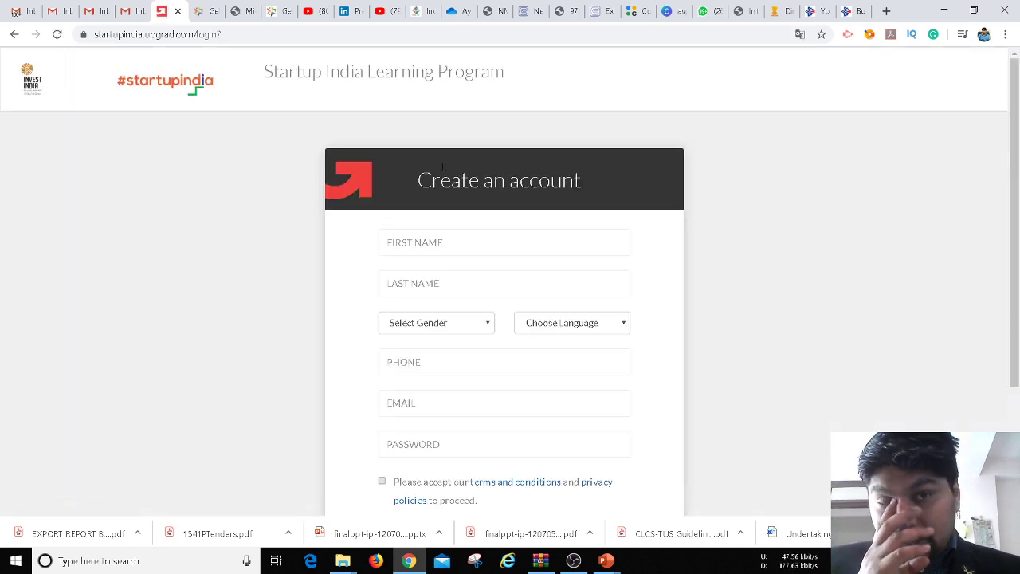
left_click(168, 85)
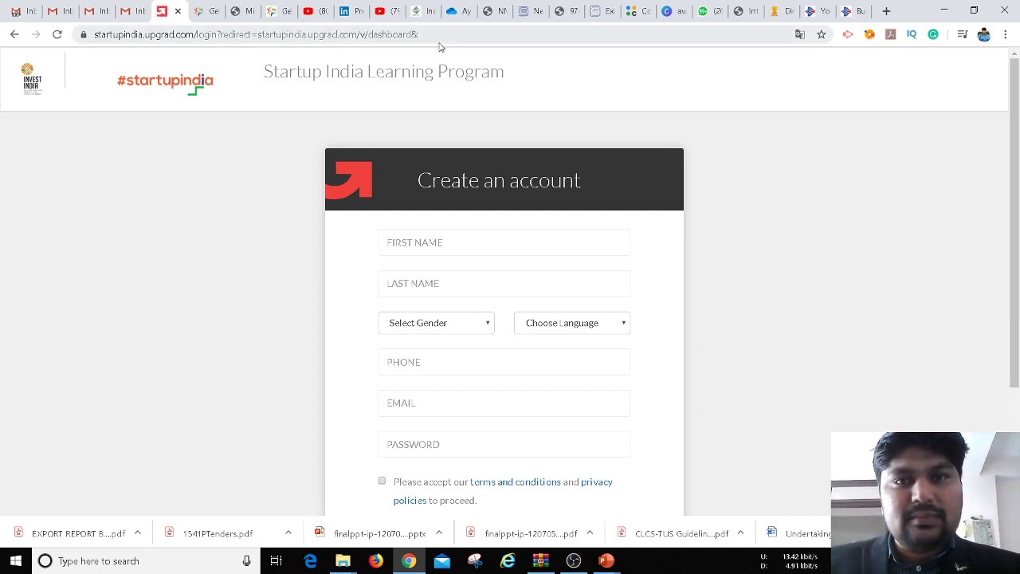
Strip the redirect from the address, reload the site, and start retyping the address
left_click_drag(432, 35, 197, 30)
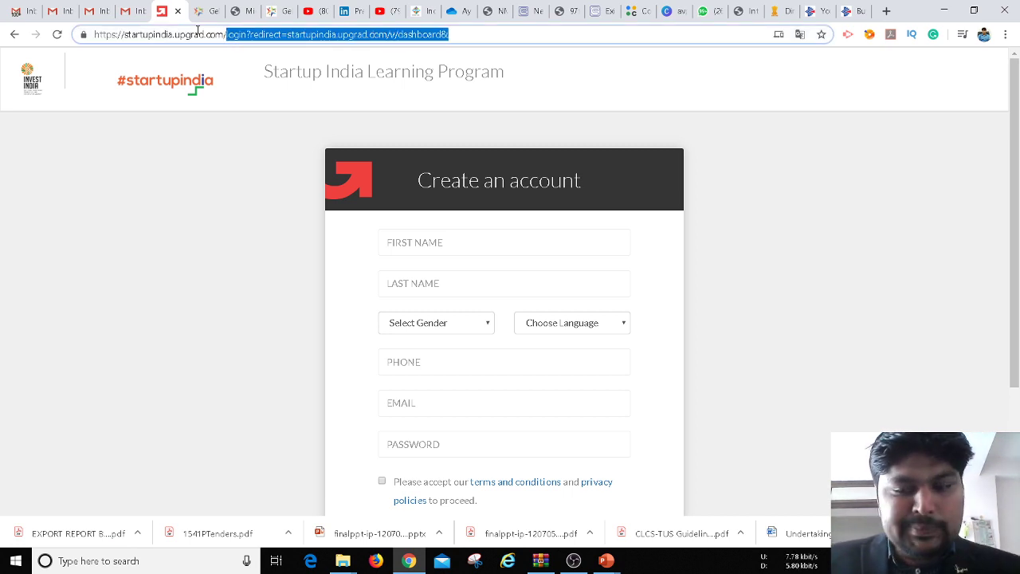
key("BackSpace")
key("Return")
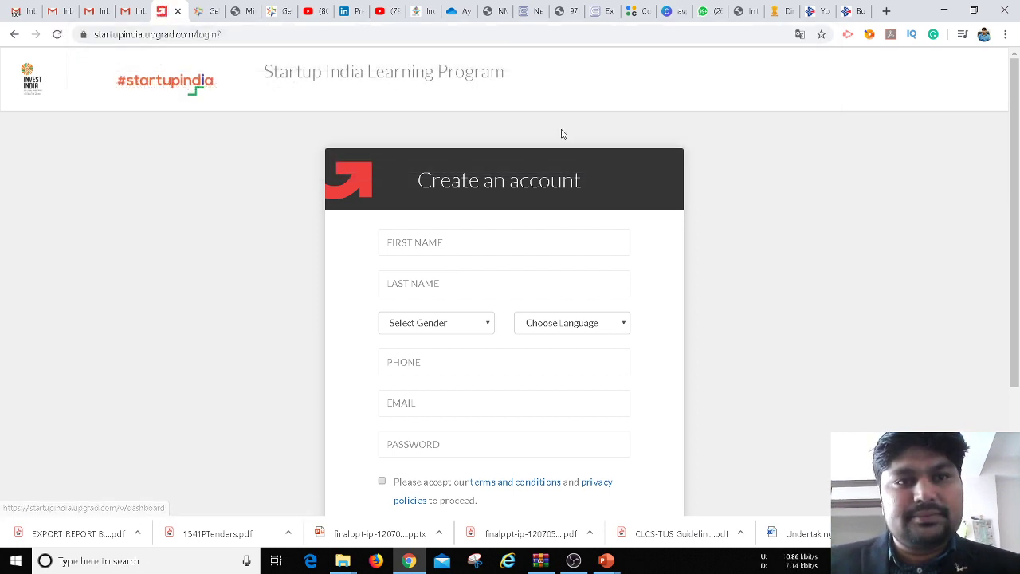
left_click(176, 86)
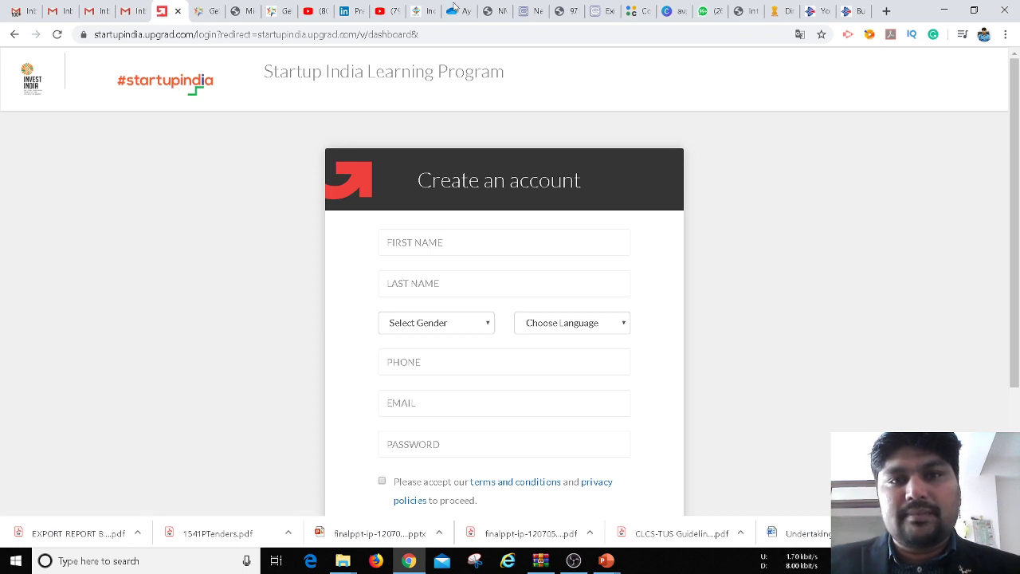
left_click_drag(424, 34, 88, 36)
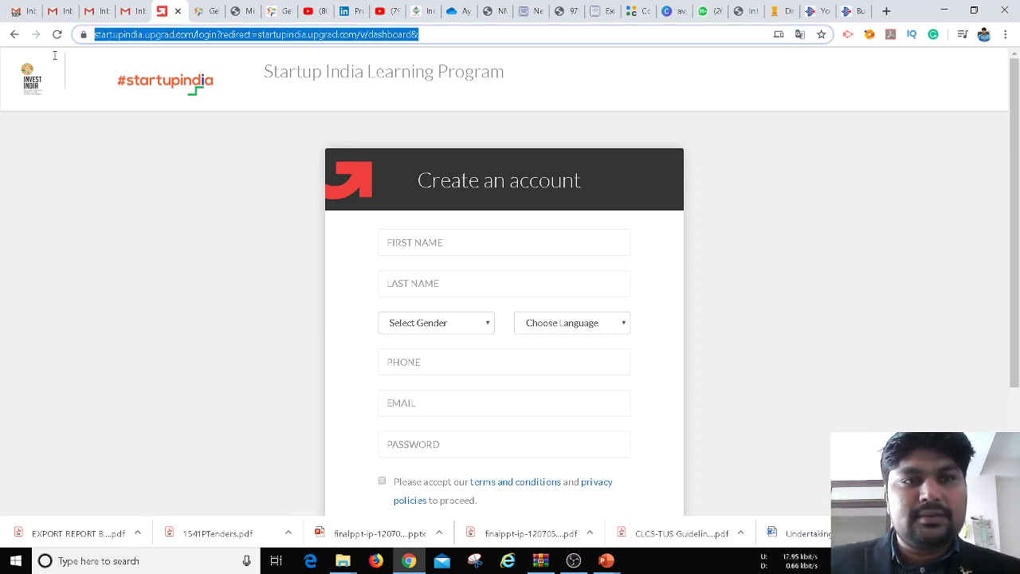
type("sTART")
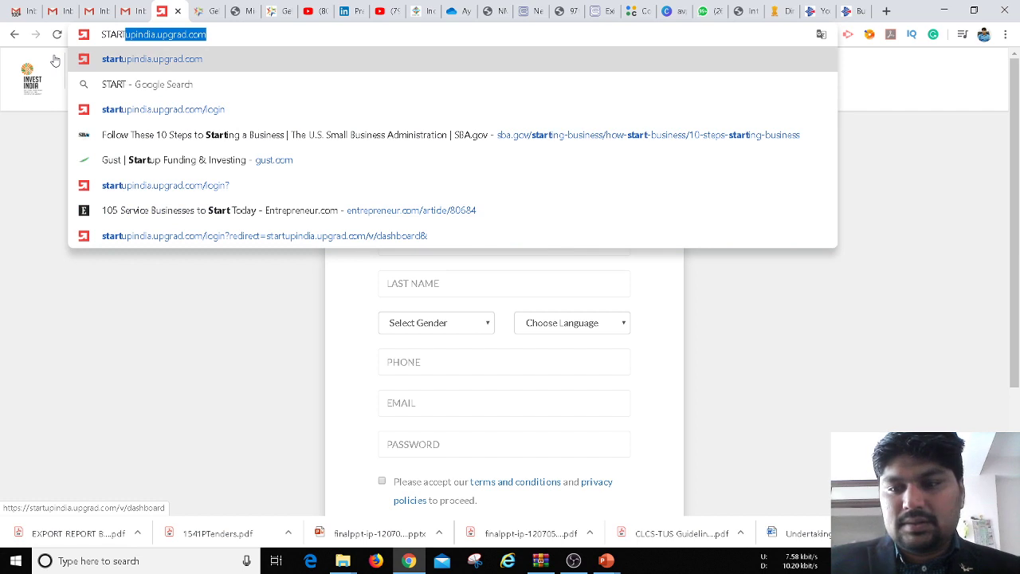
key("Delete")
Run a Google search for STARTUP and open the startupindia.gov.in result
type("UP")
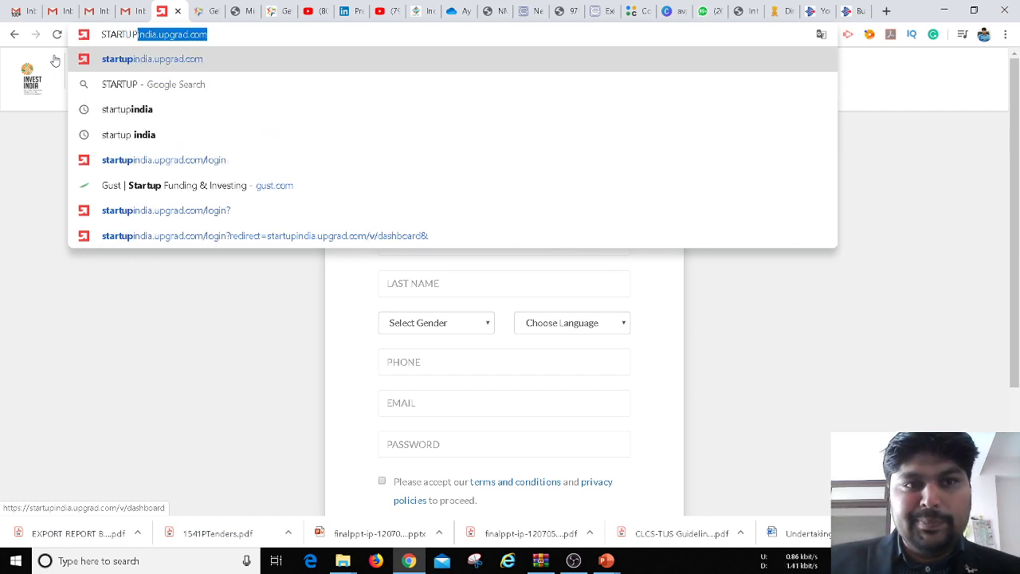
key("Right")
key("BackSpace")
key("BackSpace")
key("BackSpace")
key("BackSpace")
key("BackSpace")
key("BackSpace")
key("BackSpace")
key("BackSpace")
key("BackSpace")
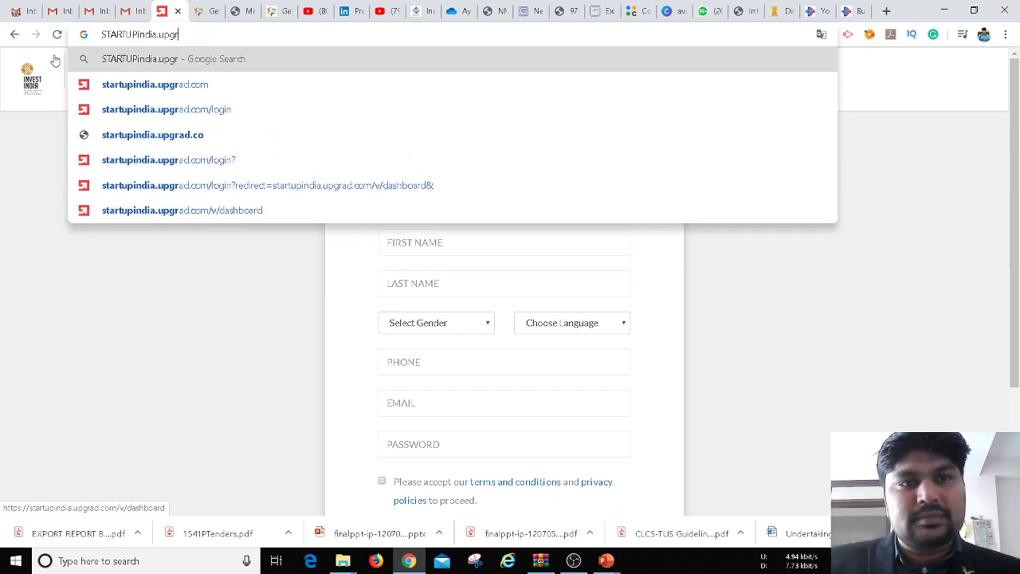
key("BackSpace")
key("BackSpace")
key("BackSpace")
key("BackSpace")
key("BackSpace")
key("BackSpace")
key("BackSpace")
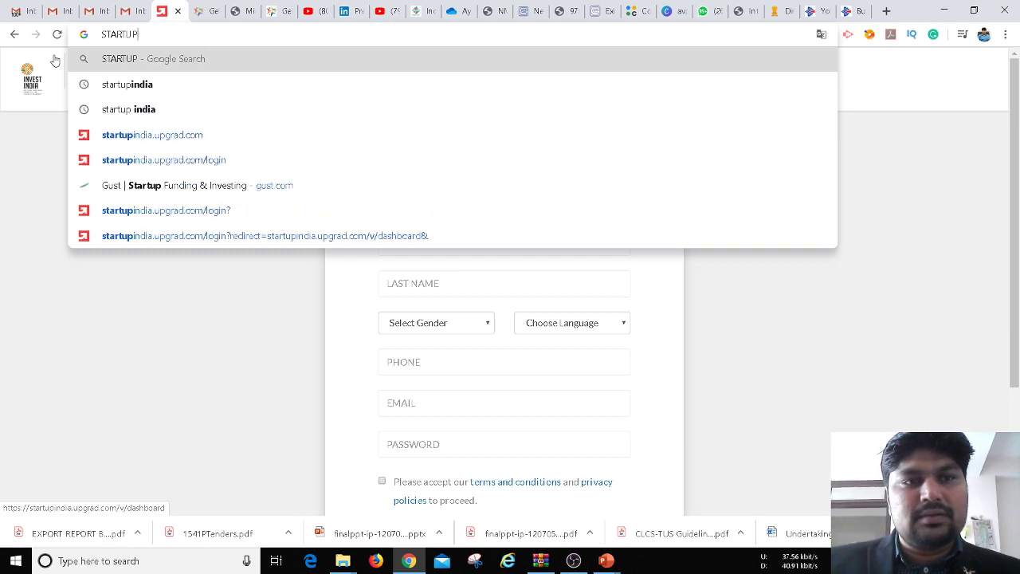
key("Return")
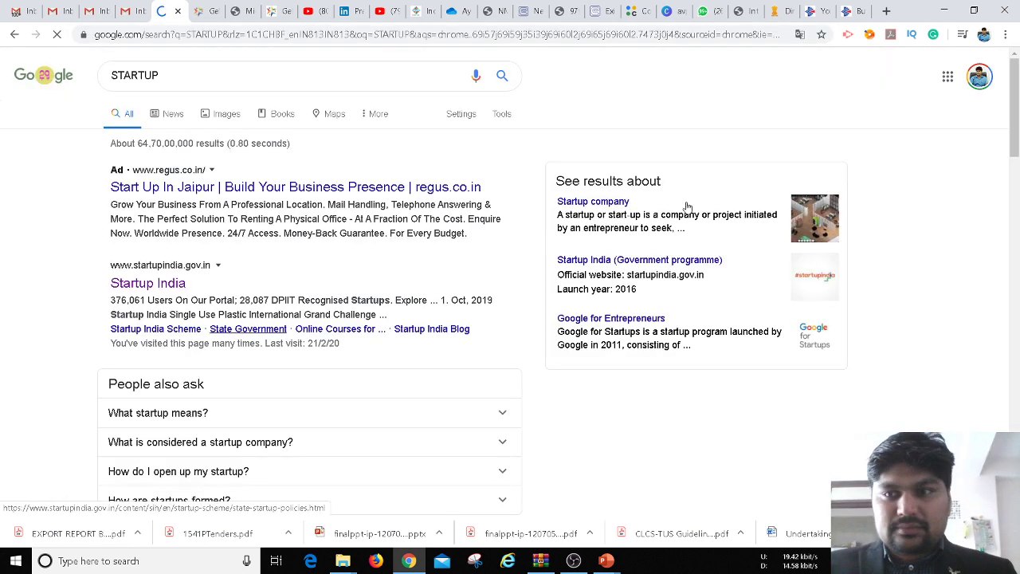
mouse_move(1017, 121)
left_mouse_down()
mouse_move(1018, 343)
mouse_move(1015, 126)
left_mouse_up()
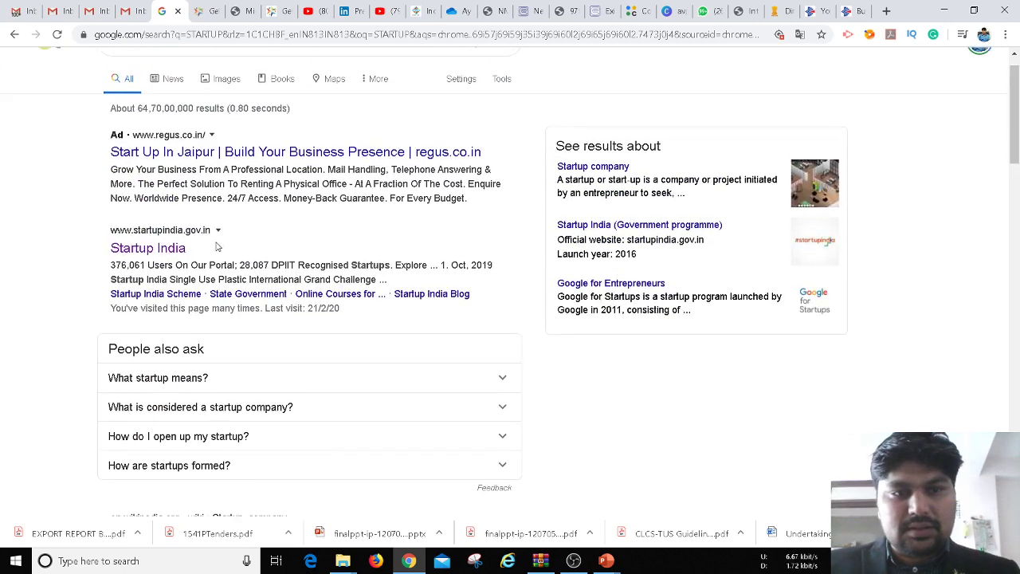
left_click(162, 251)
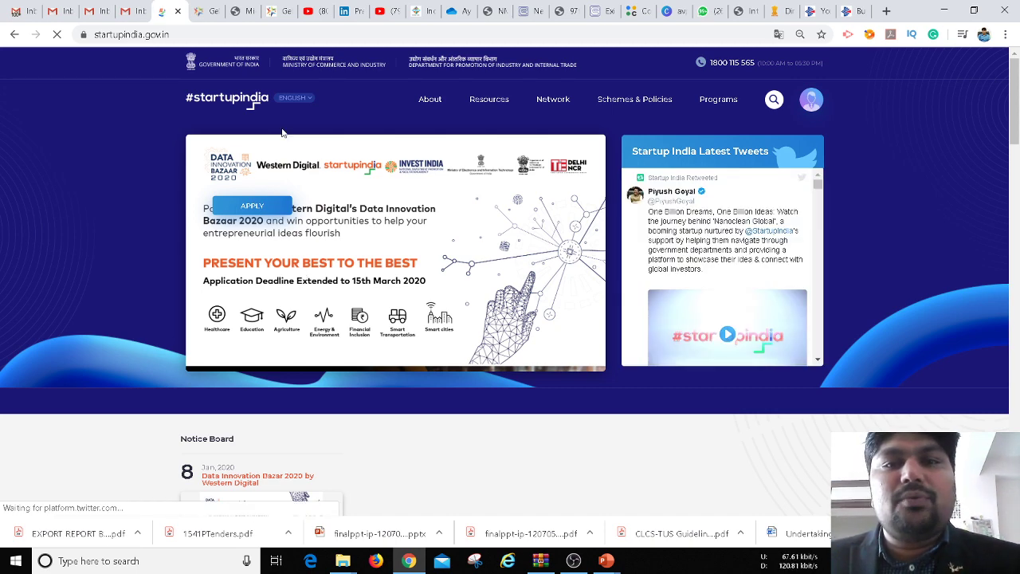
Check the signed-in Startup India account in the profile menu, then return to the GeM tab
left_click(811, 100)
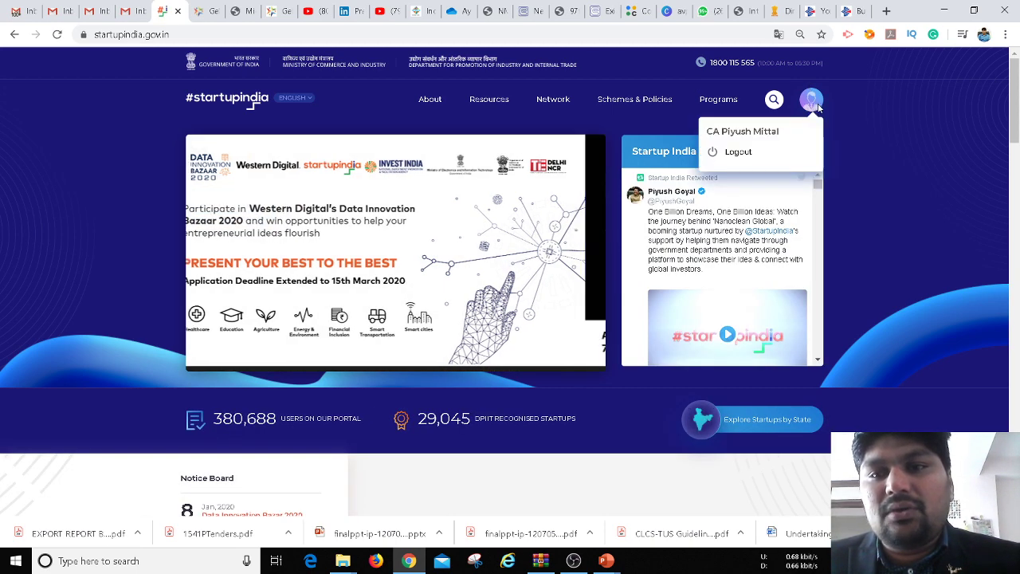
left_click(811, 104)
left_click(811, 104)
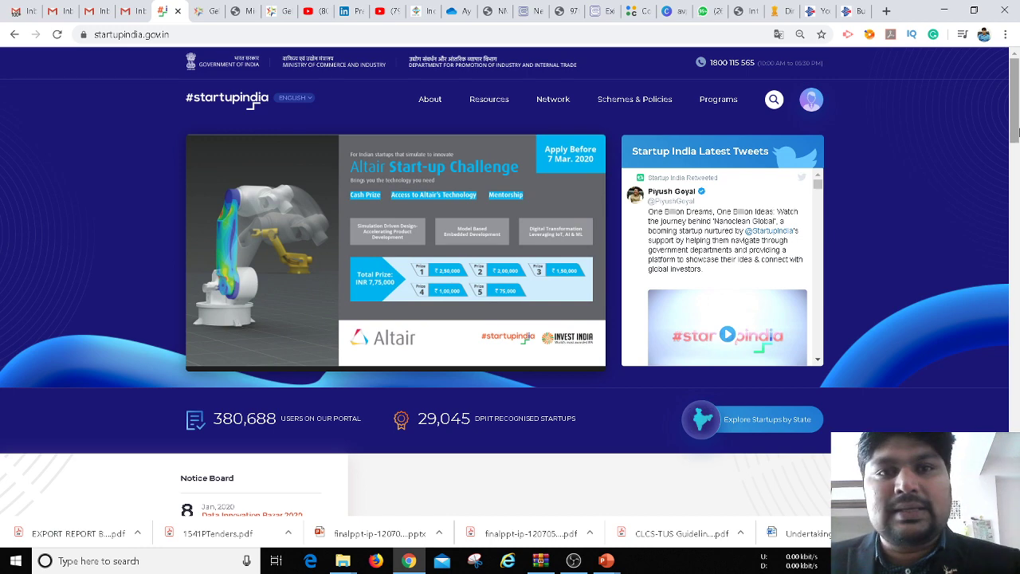
left_click(198, 10)
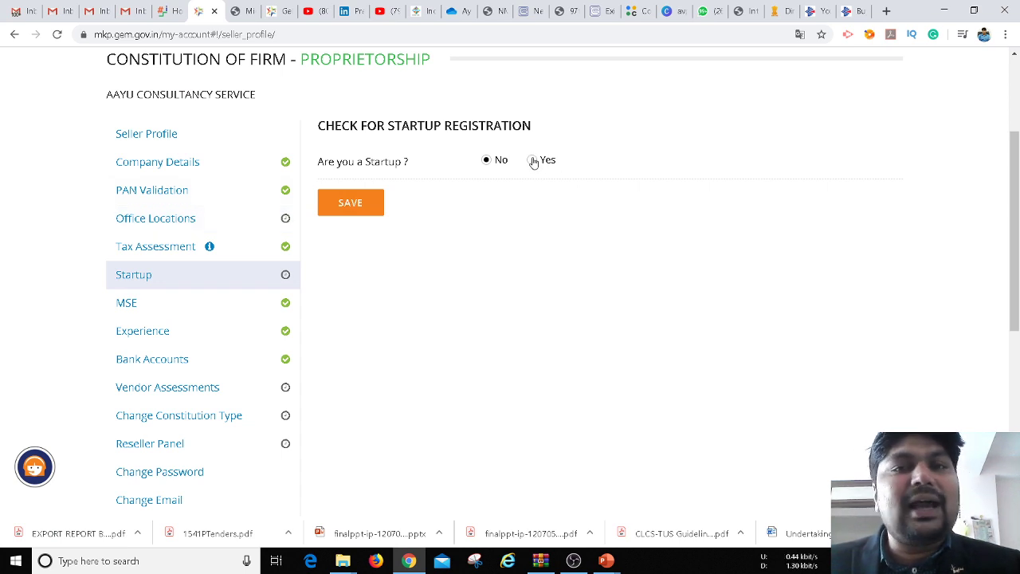
Answer Yes to 'Are you a Startup?', choose 'Registered with Startup India', then view MSE registration
left_click(533, 161)
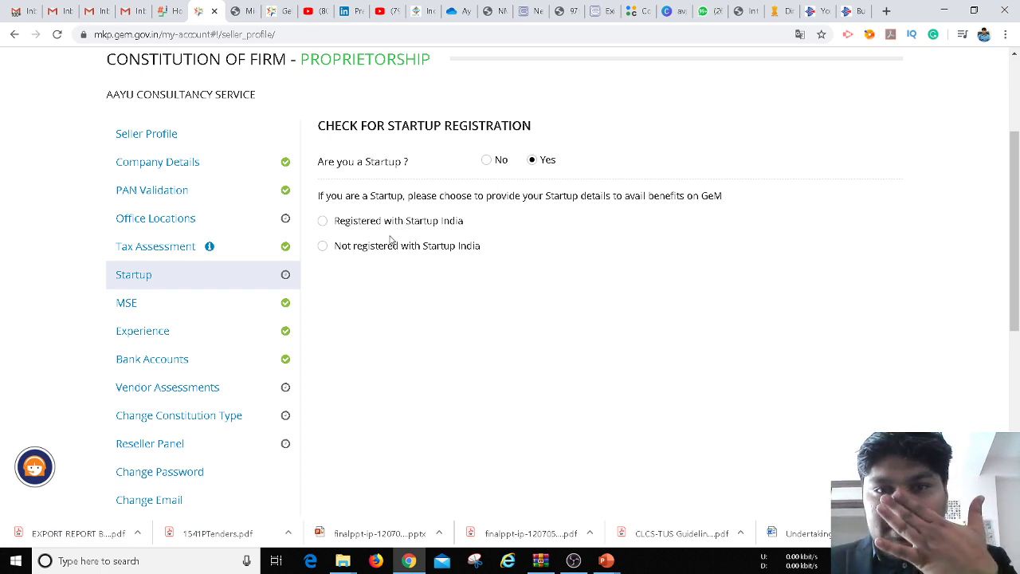
left_click(323, 227)
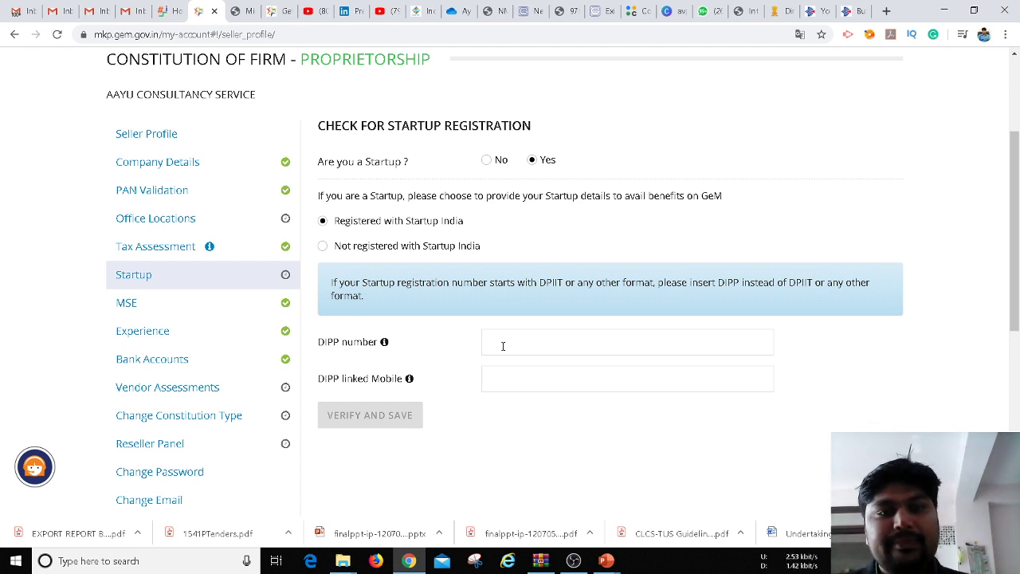
left_click(159, 307)
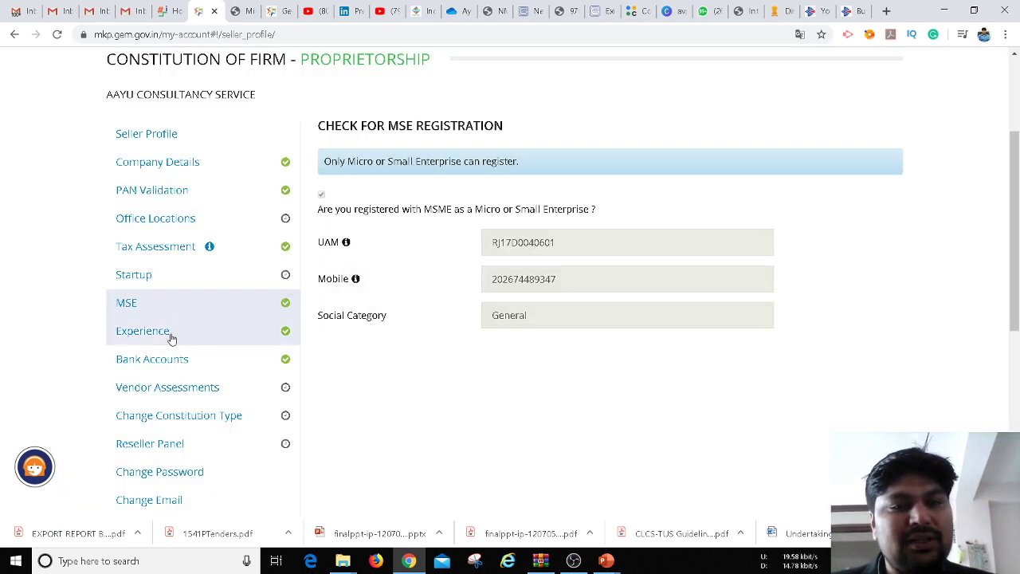
Review the firm's Experience figures, then move on to the Vendor Assessments section
left_click(169, 336)
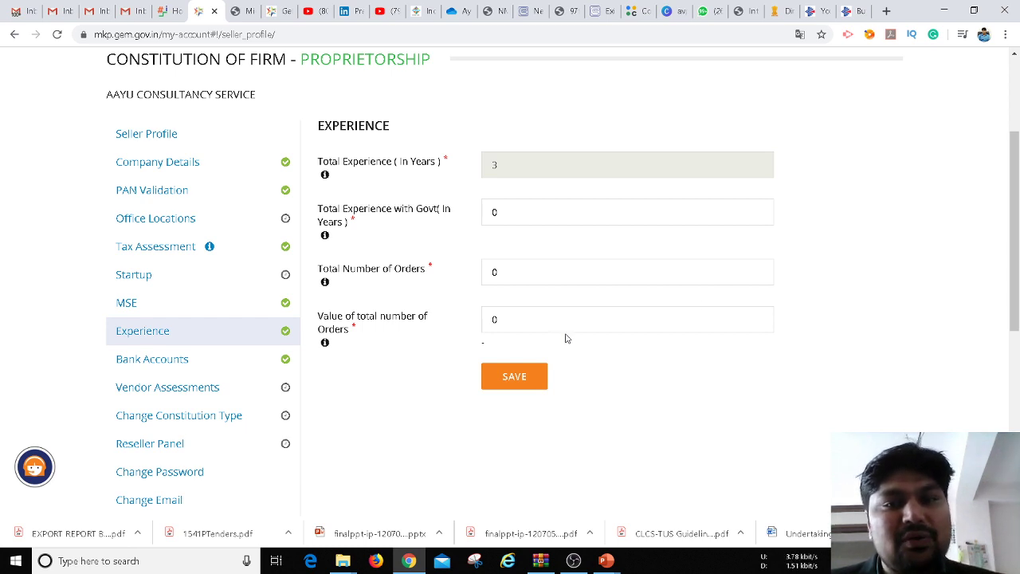
left_click_drag(1018, 256, 1019, 267)
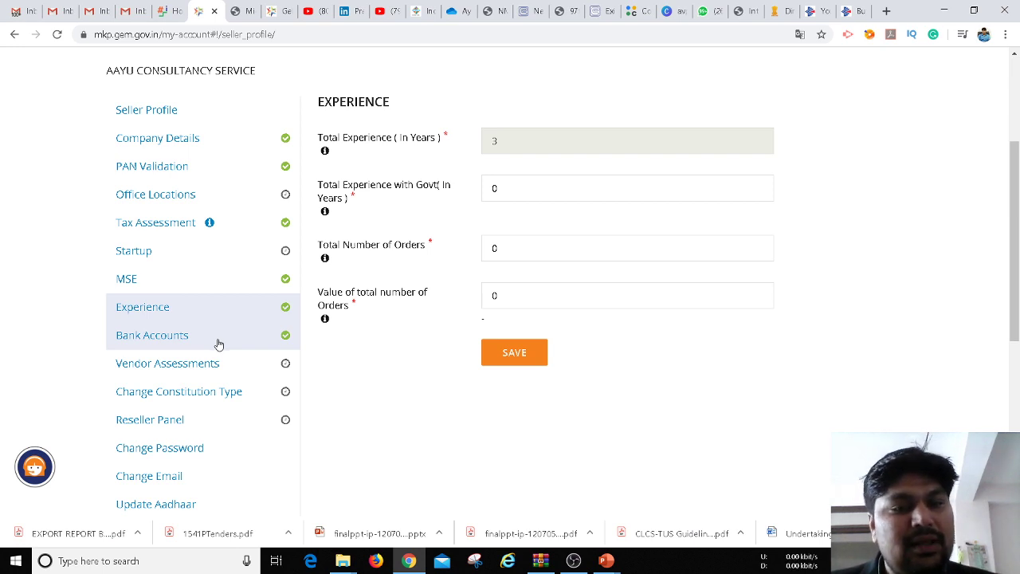
left_click(182, 367)
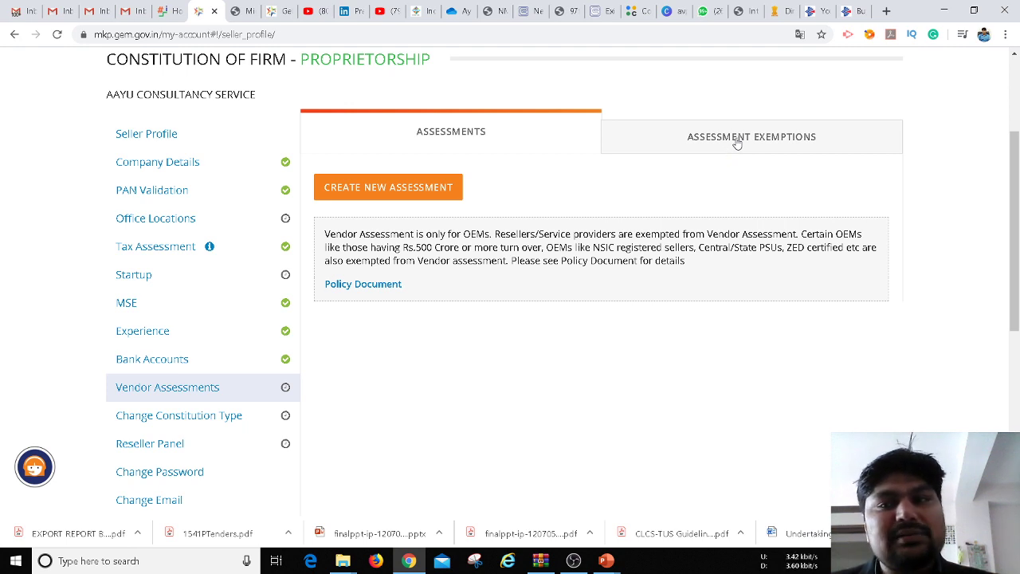
left_click(737, 142)
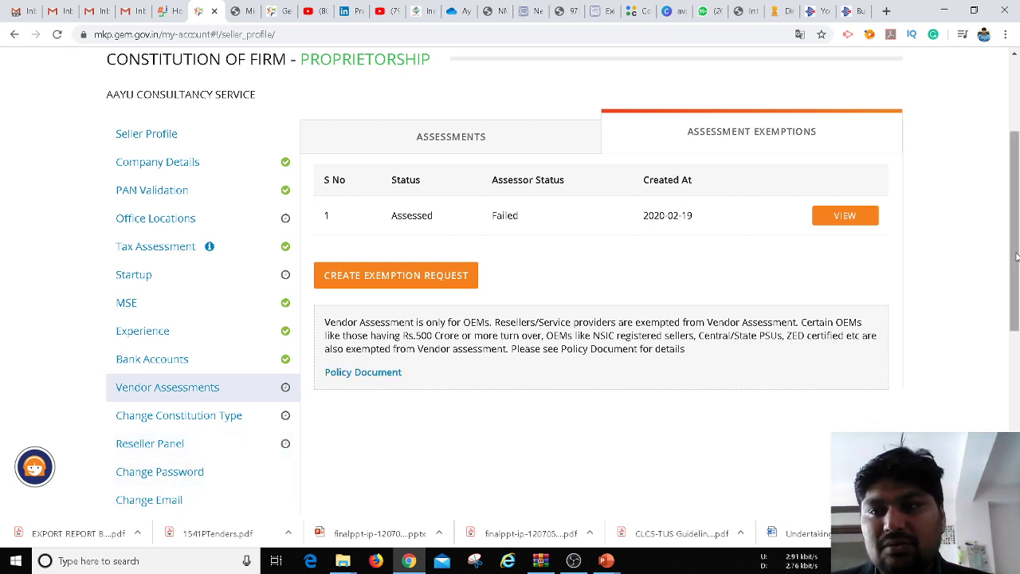
left_click_drag(1018, 262, 890, 157)
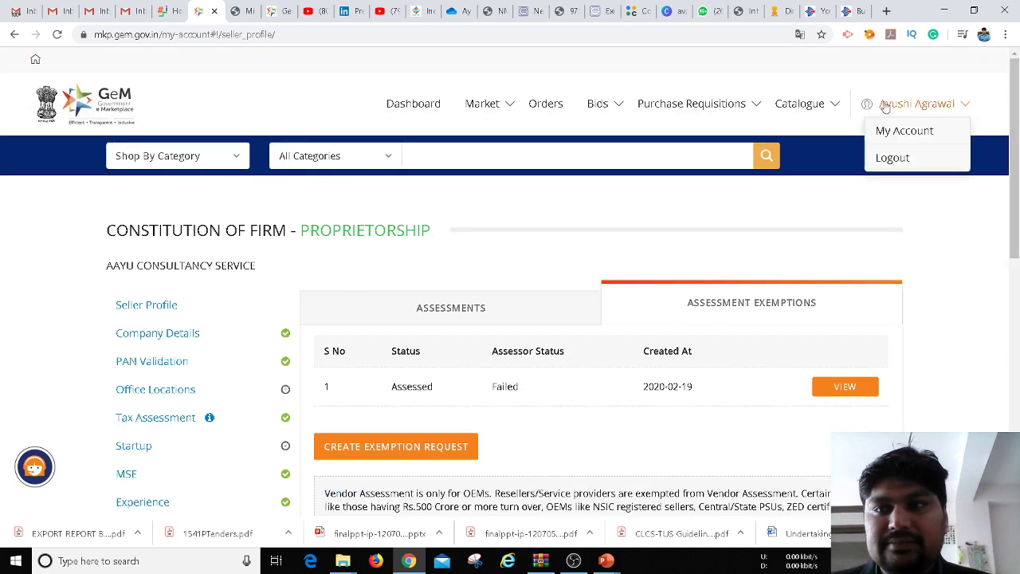
Go to Catalogue > Services > Search Offerings to list the Non-IT and Technical Manpower services
mouse_move(814, 107)
mouse_move(787, 157)
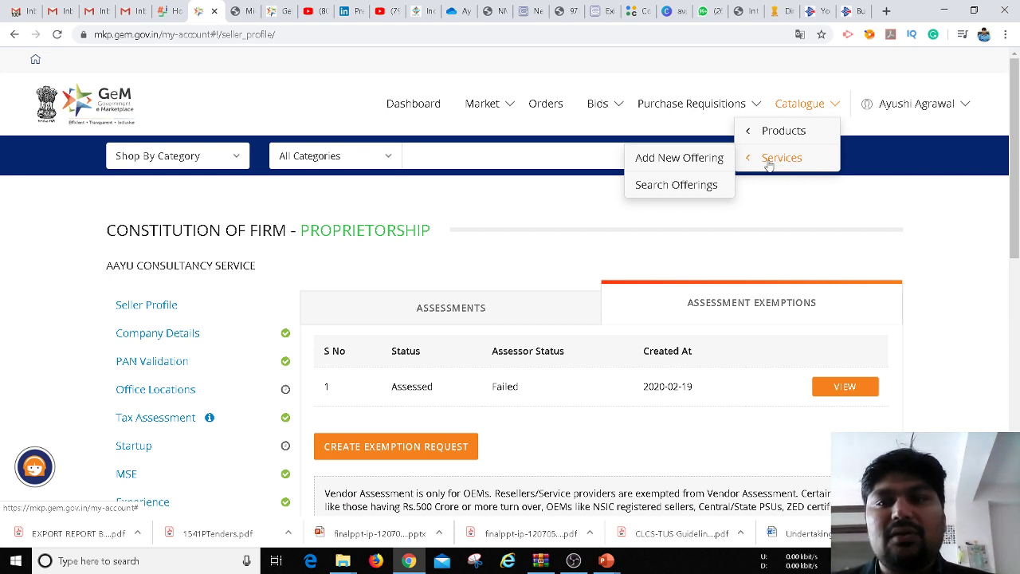
mouse_move(782, 132)
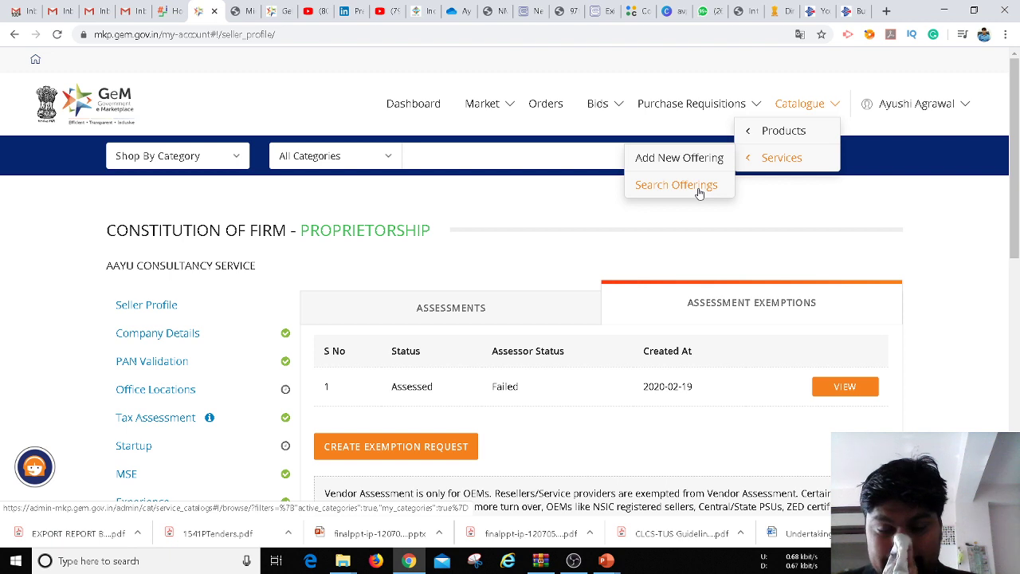
left_click(699, 191)
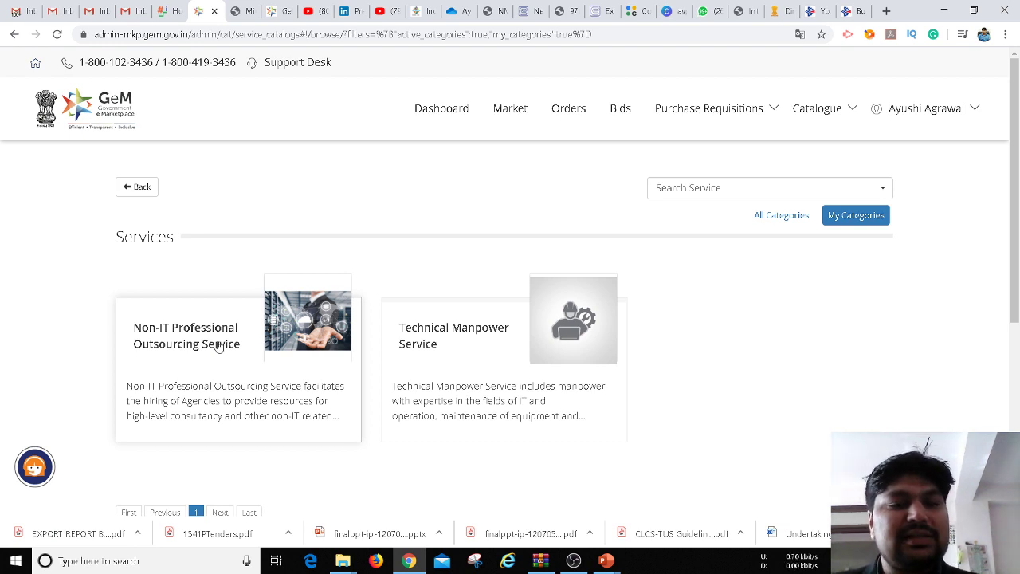
Open the Non-IT Professional Outsourcing Service offering and expand its description
left_click(222, 349)
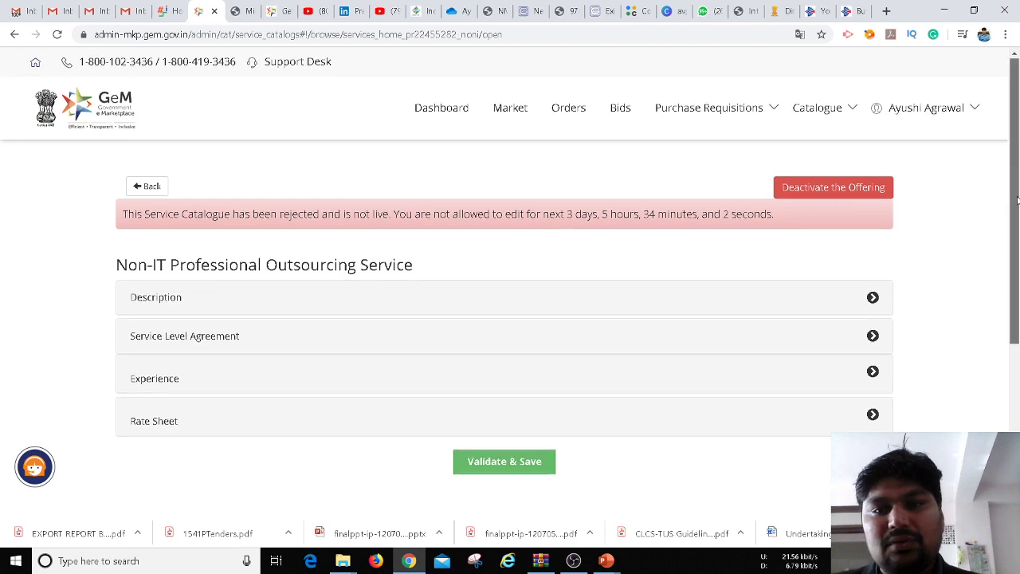
left_click_drag(1018, 207, 1018, 242)
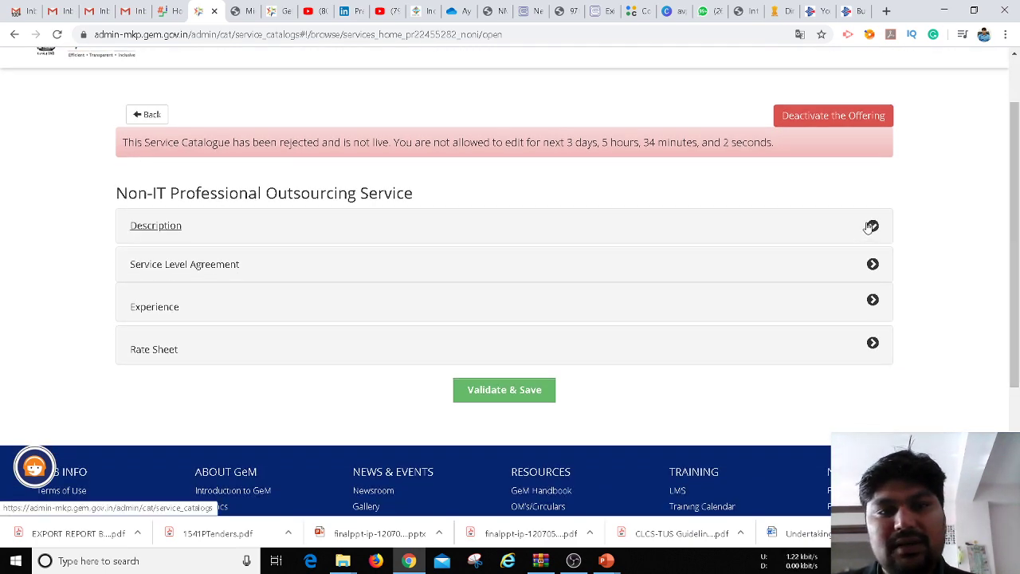
left_click(871, 227)
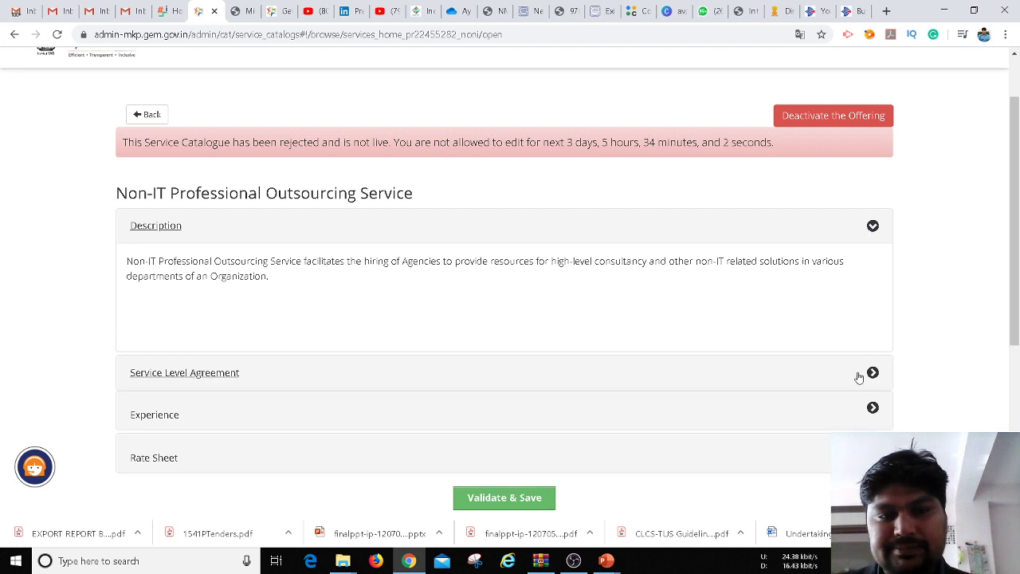
Expand the offering's Experience and Rate Sheet sections
left_click_drag(1018, 201, 1017, 286)
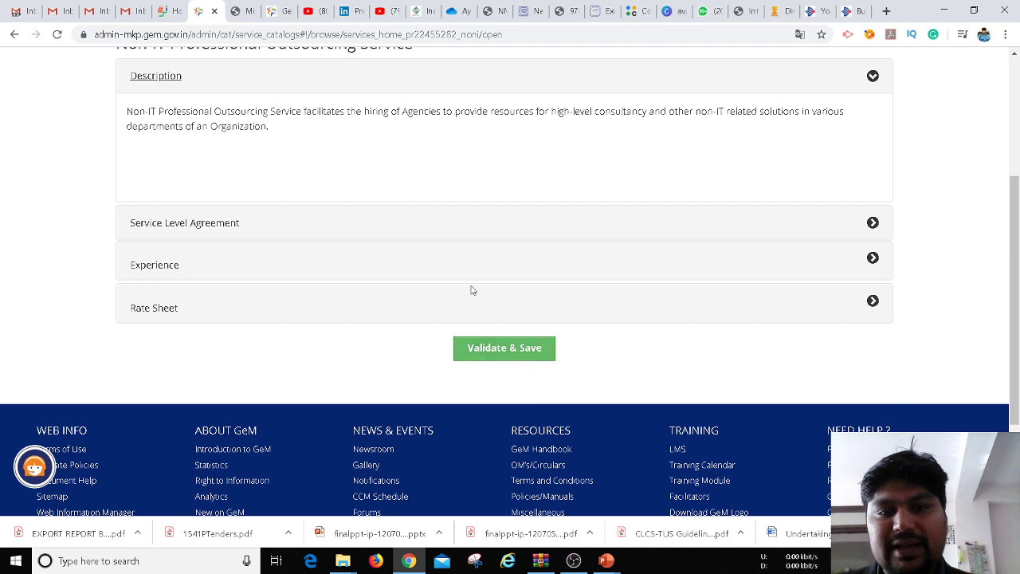
left_click(424, 276)
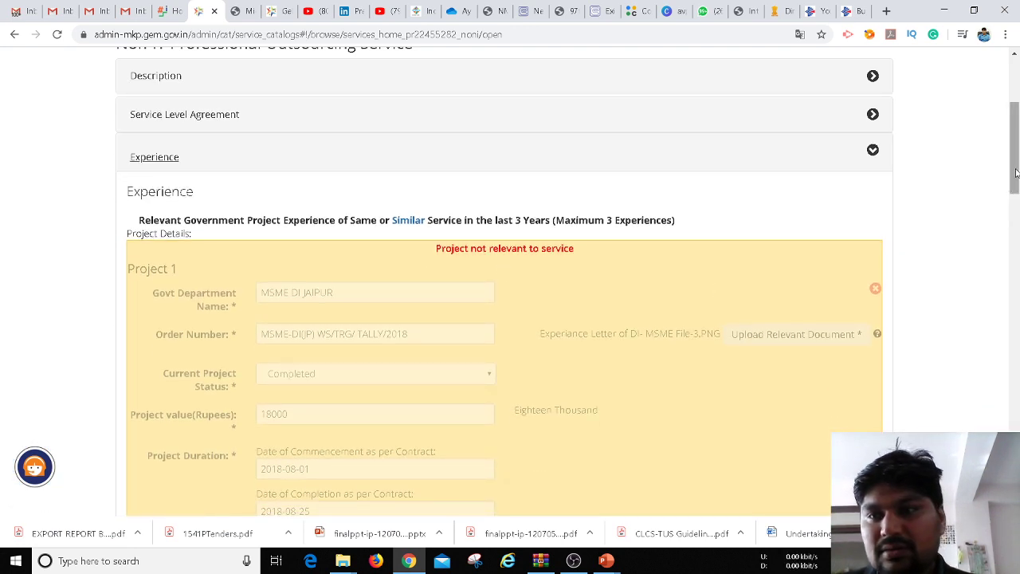
left_click_drag(1016, 169, 1016, 414)
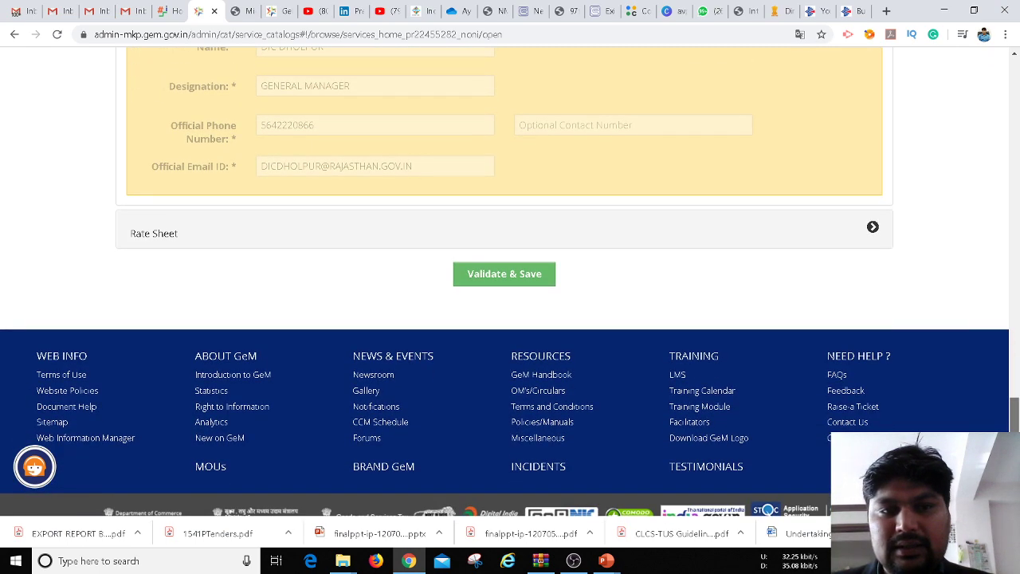
left_click(802, 239)
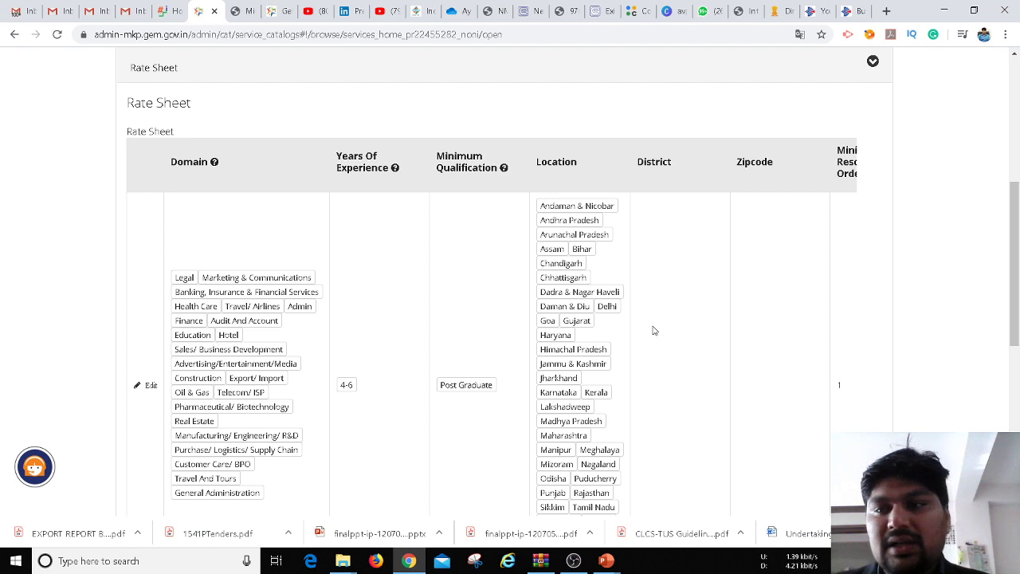
Add a new rate-sheet row with Select All ticked under Domain
left_click_drag(1017, 269, 1017, 347)
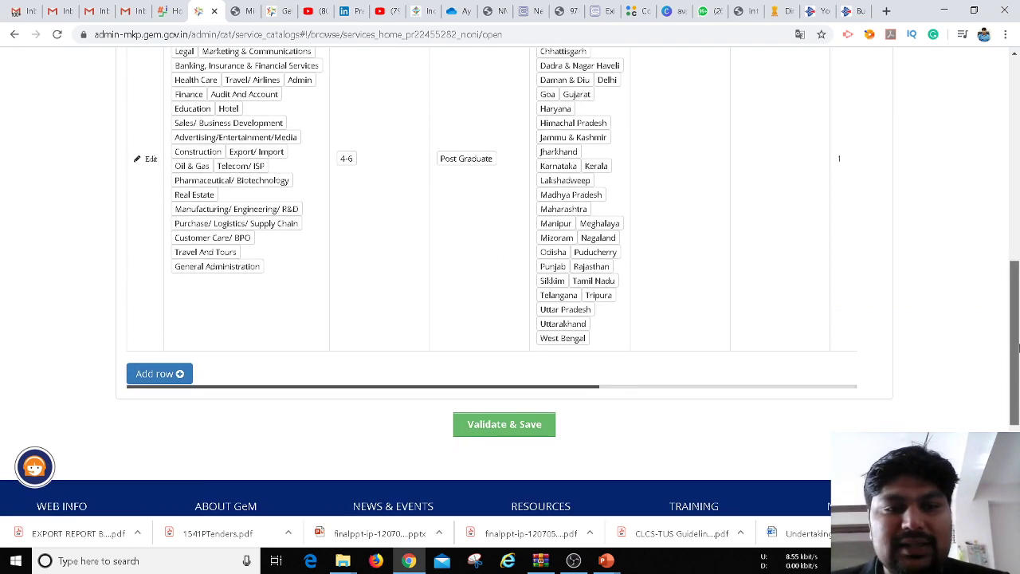
left_click(159, 374)
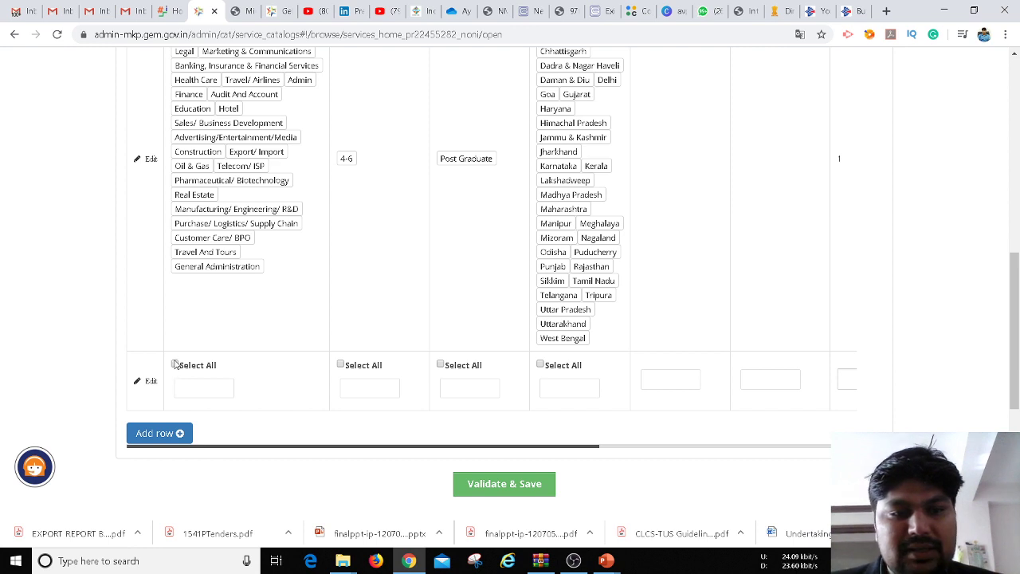
left_click(175, 364)
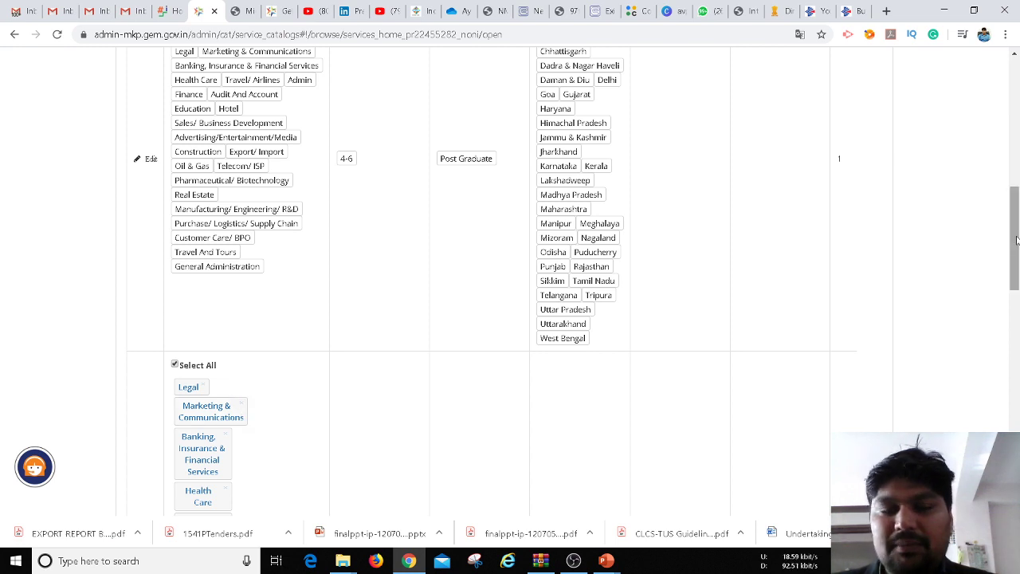
left_click_drag(1016, 239, 1017, 300)
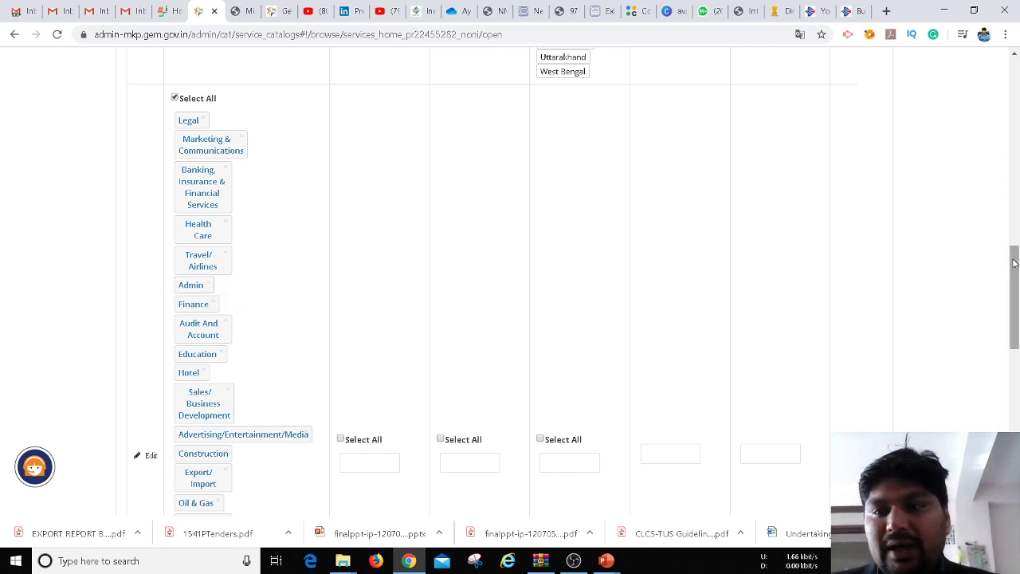
left_click_drag(1015, 265, 1012, 177)
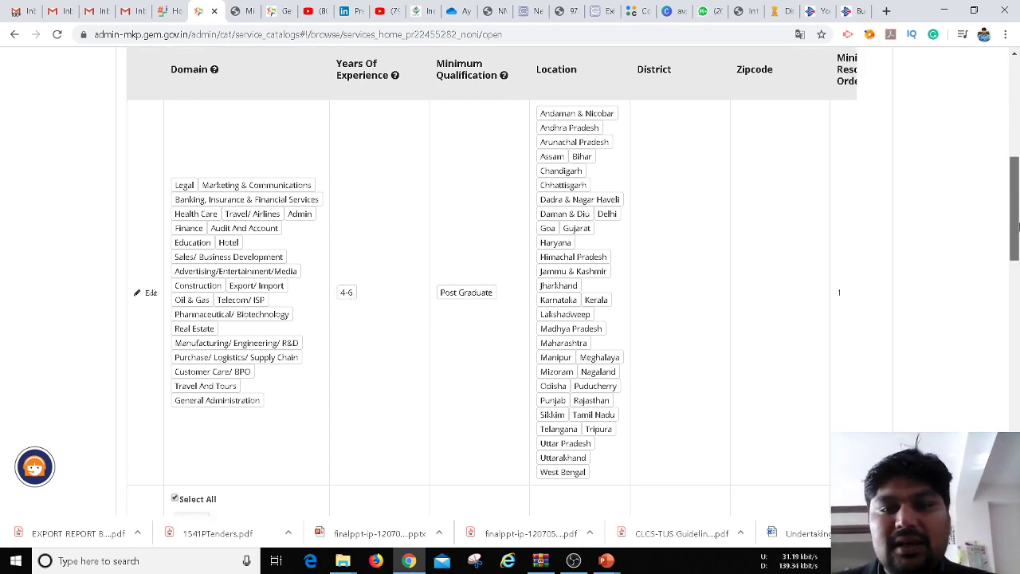
scroll(609, 384, "down", 5)
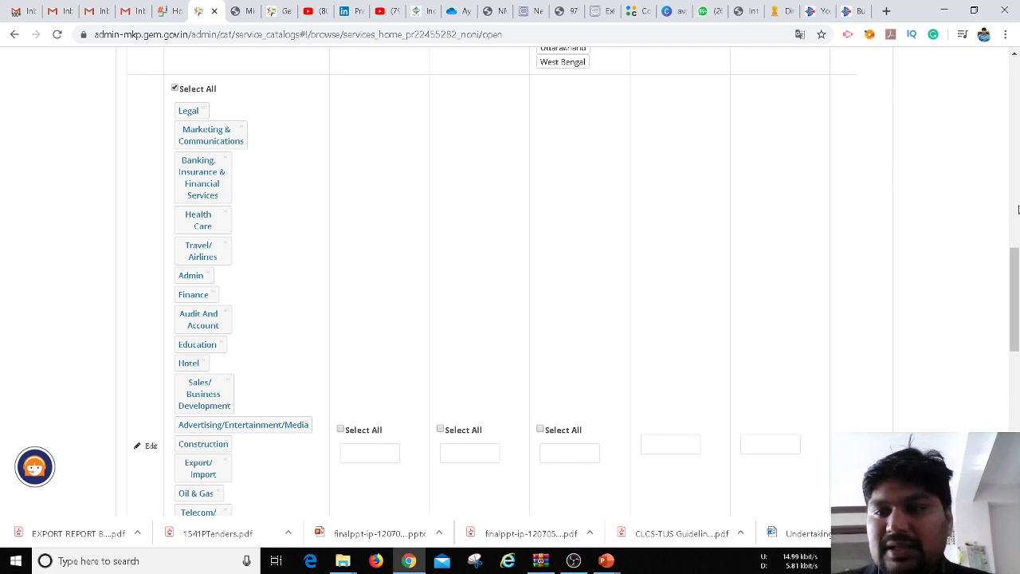
left_click_drag(1015, 269, 1018, 263)
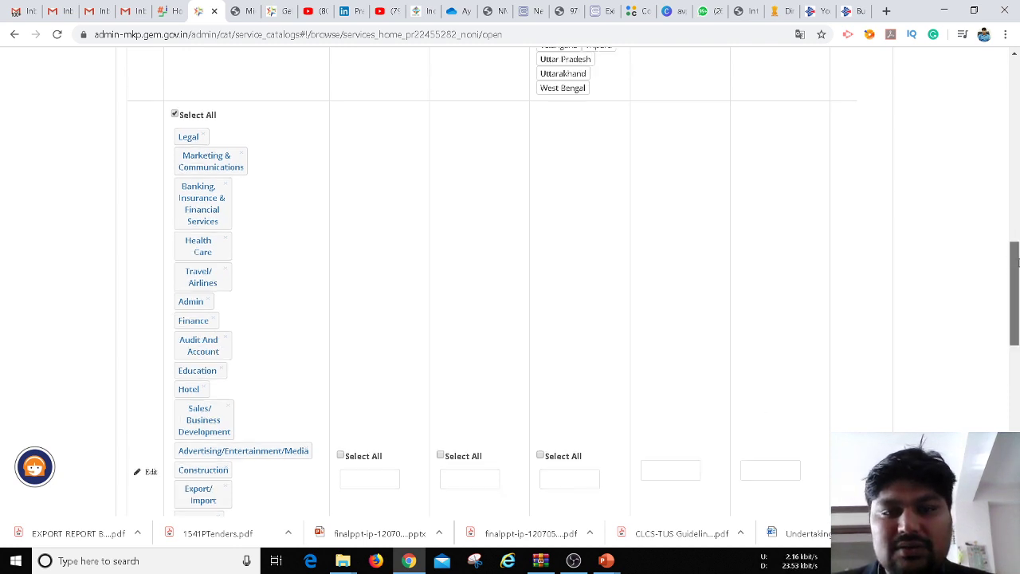
scroll(431, 199, "down", 3)
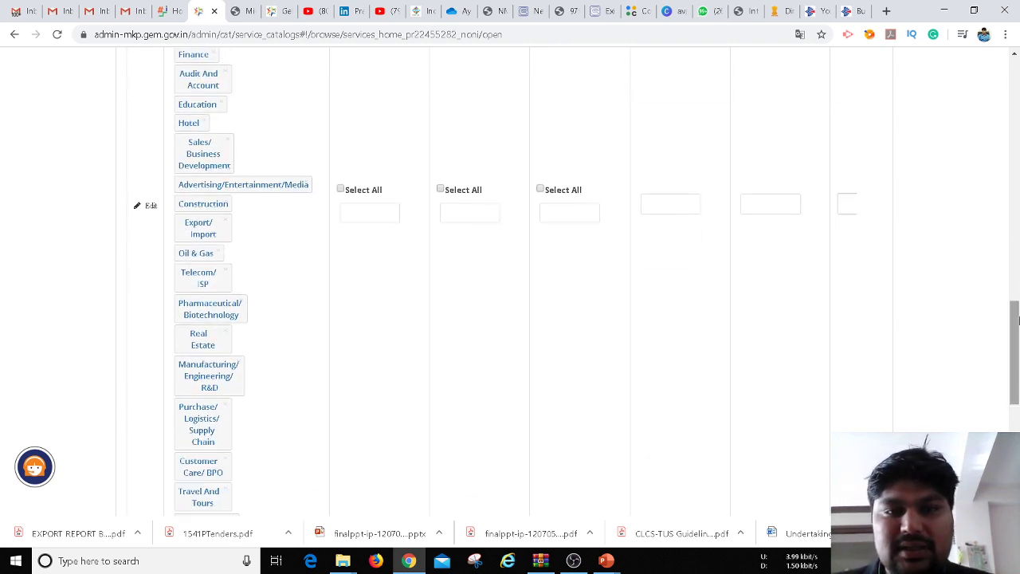
Look through the new row's years-of-experience and minimum qualification choices
left_click(357, 216)
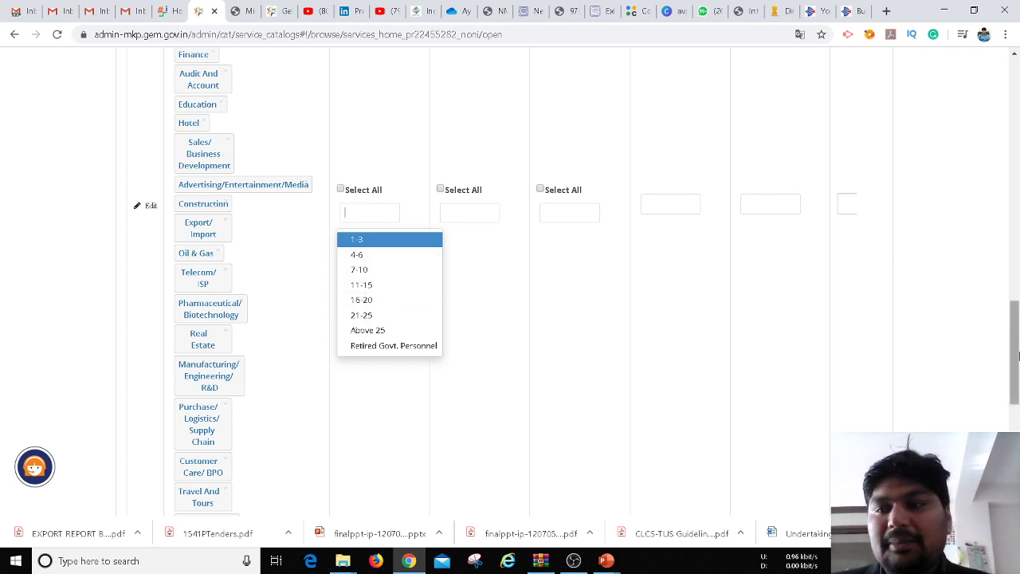
mouse_move(1018, 356)
left_mouse_down()
mouse_move(1018, 215)
mouse_move(1018, 357)
left_mouse_up()
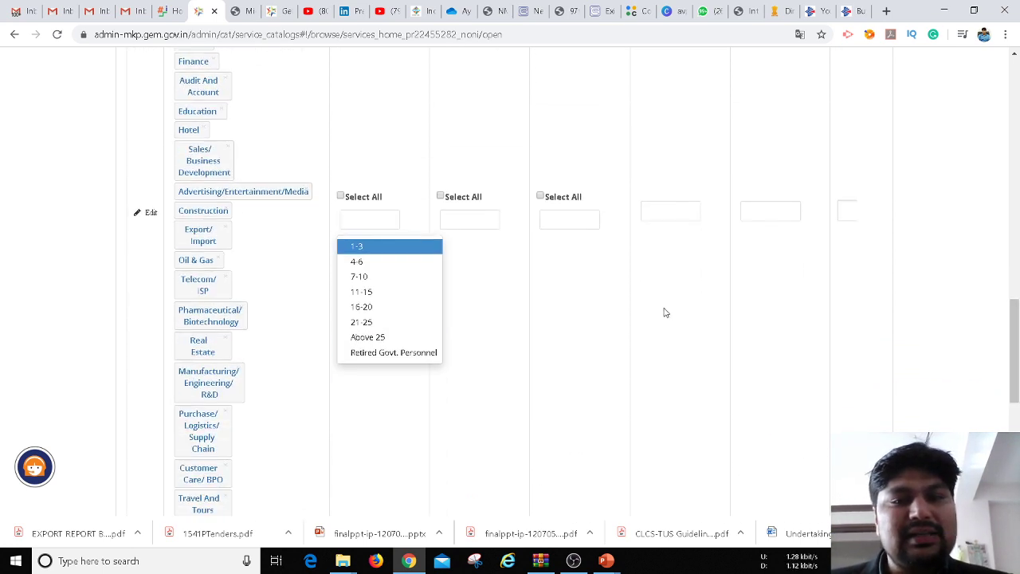
left_click(475, 221)
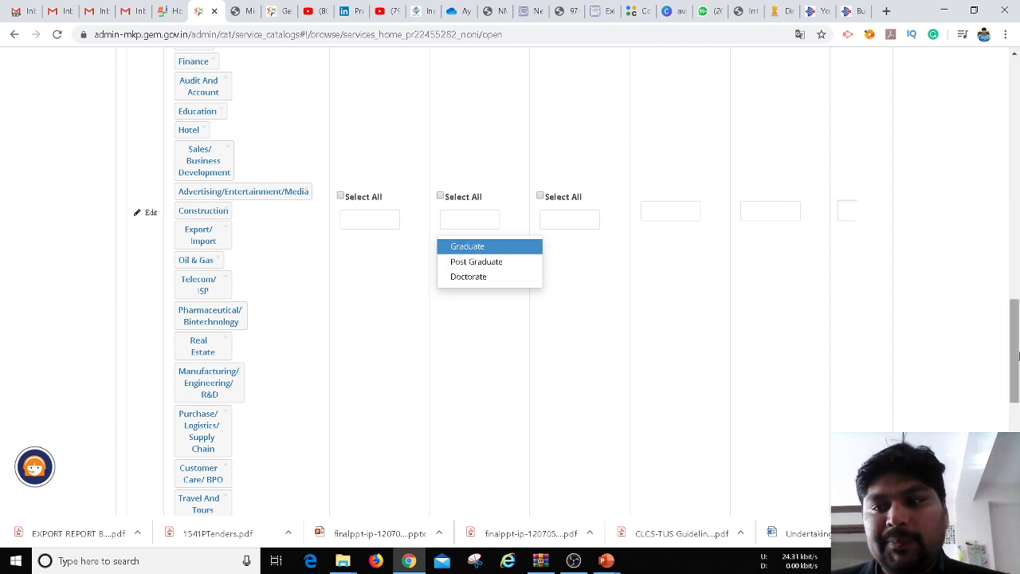
right_click(1013, 281)
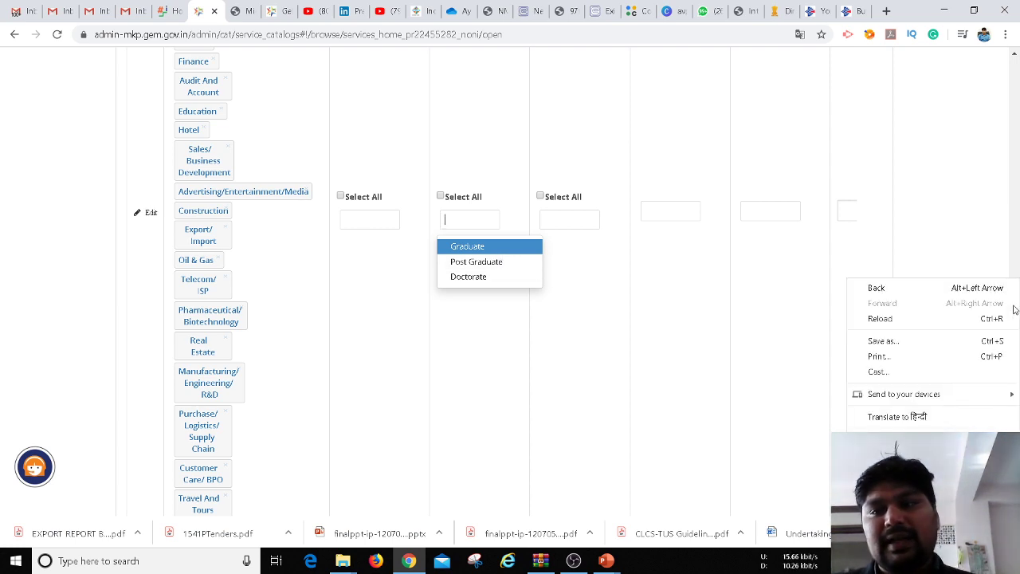
left_click(977, 268)
left_click(990, 308)
left_click_drag(1015, 338, 1018, 192)
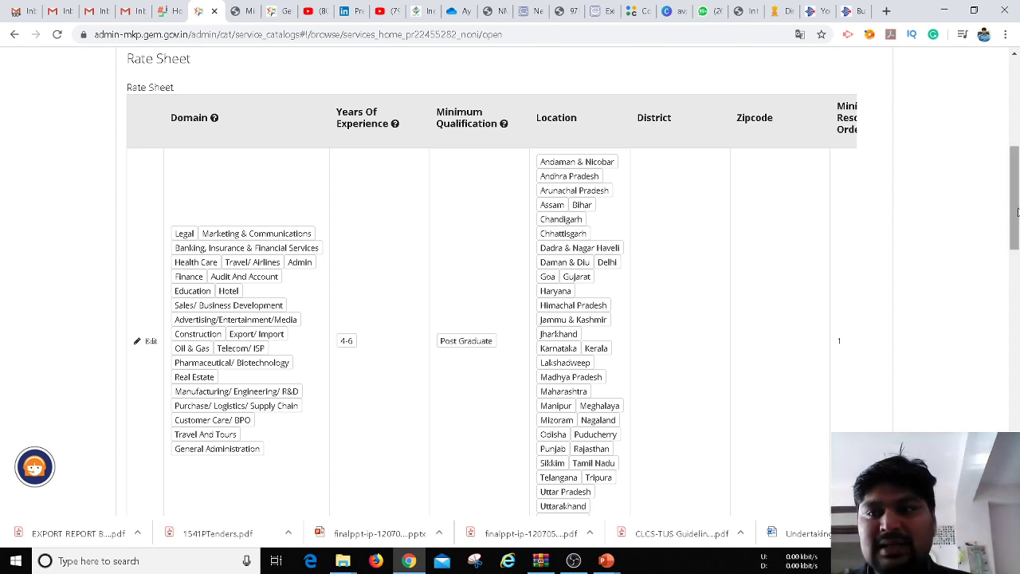
Set the new row's Location to Rajasthan by entering RAJ
scroll(1017, 211, "down", 2)
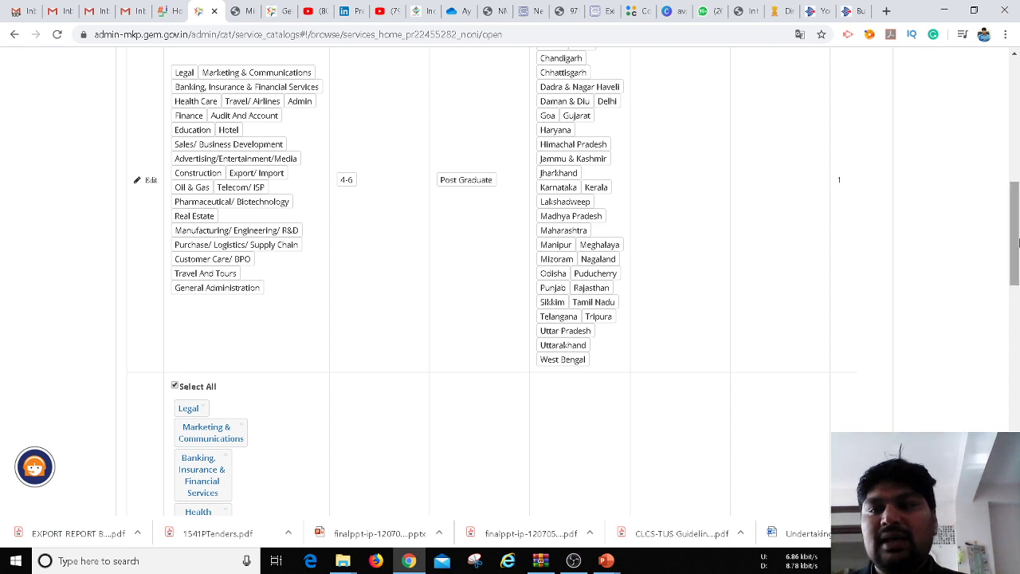
left_click_drag(1016, 245, 1010, 351)
left_click(563, 258)
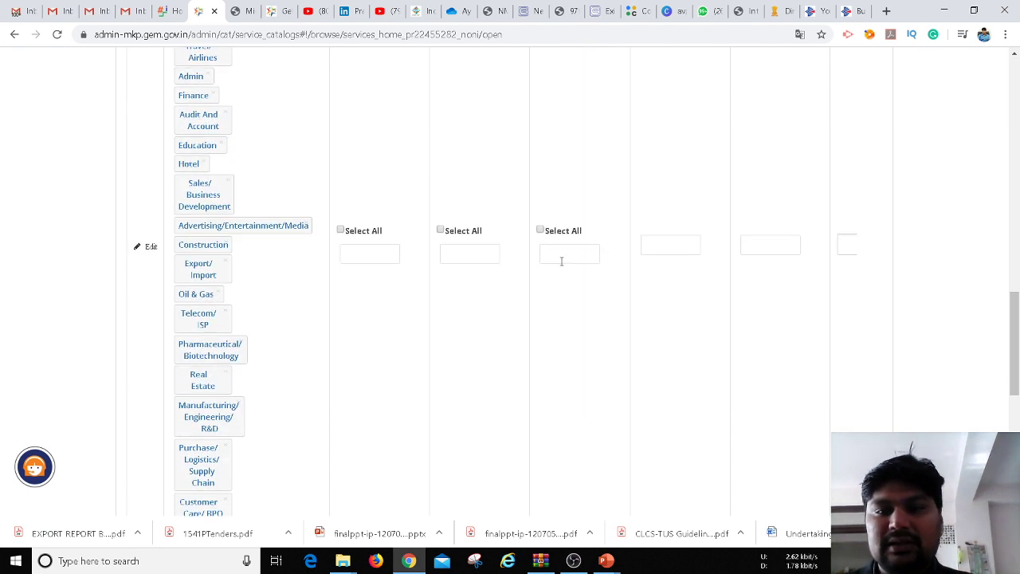
type("RAJSTHAN")
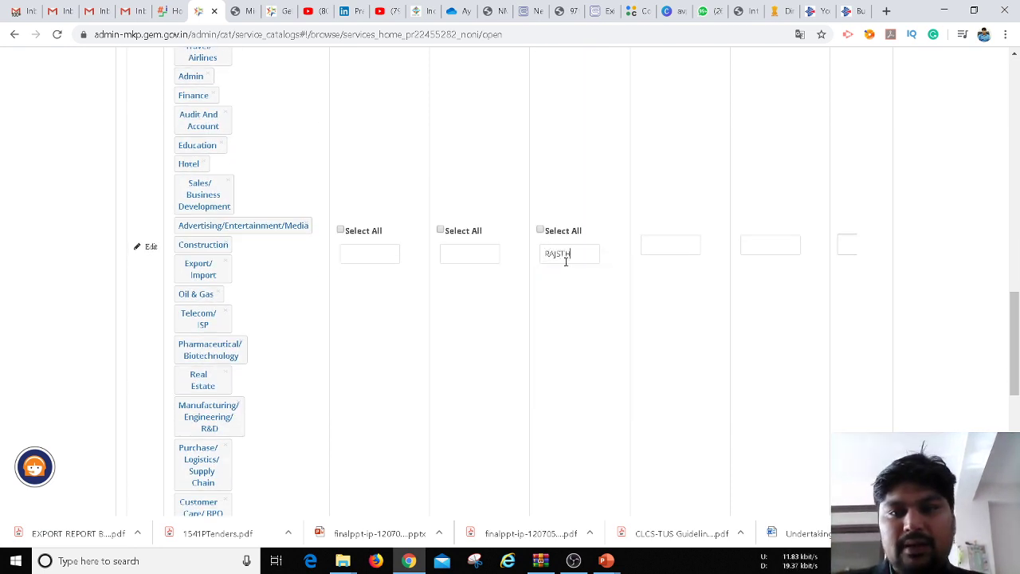
left_click(669, 248)
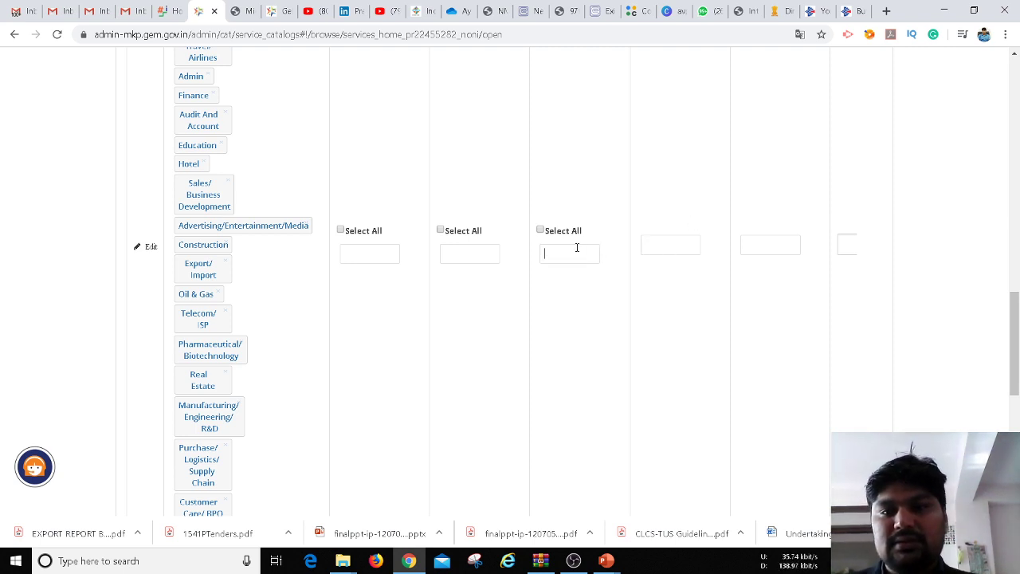
type("RAJ")
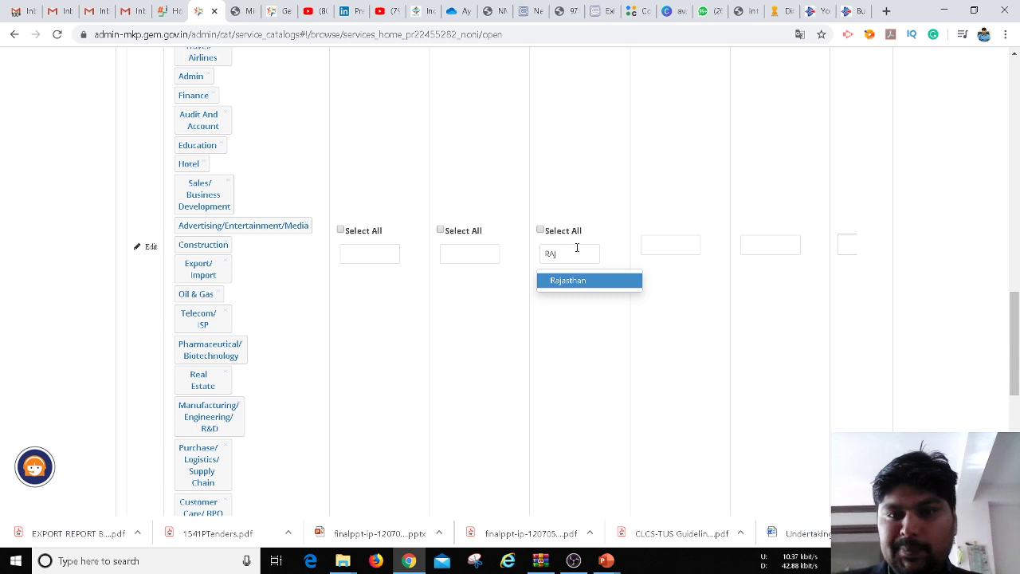
key("Return")
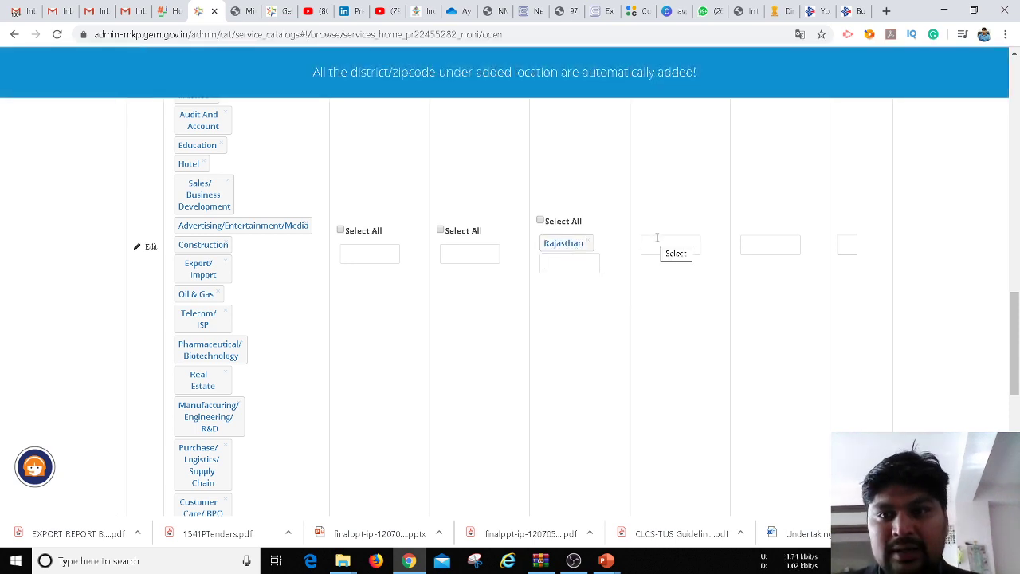
left_click(667, 243)
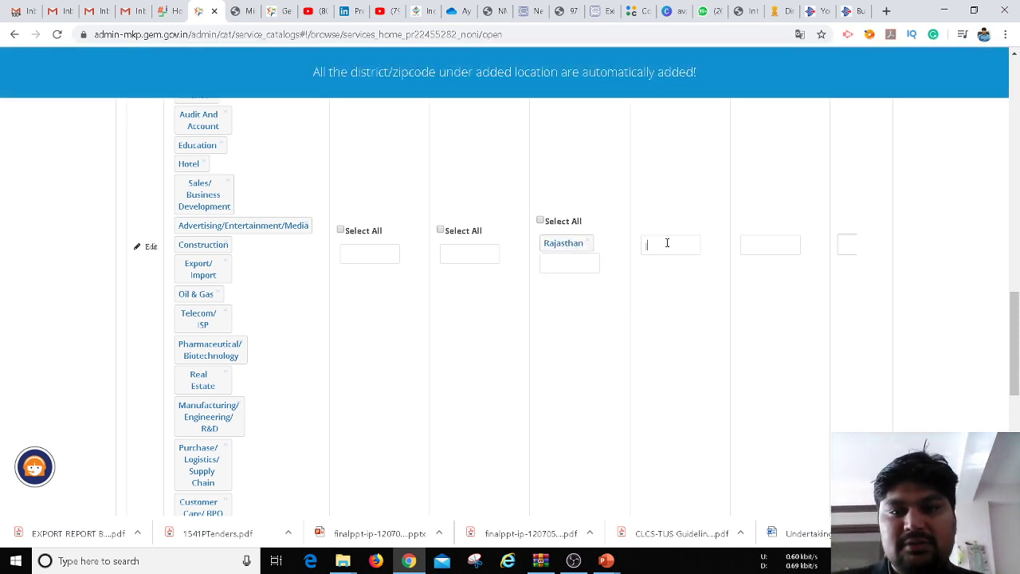
type("JAIPUR")
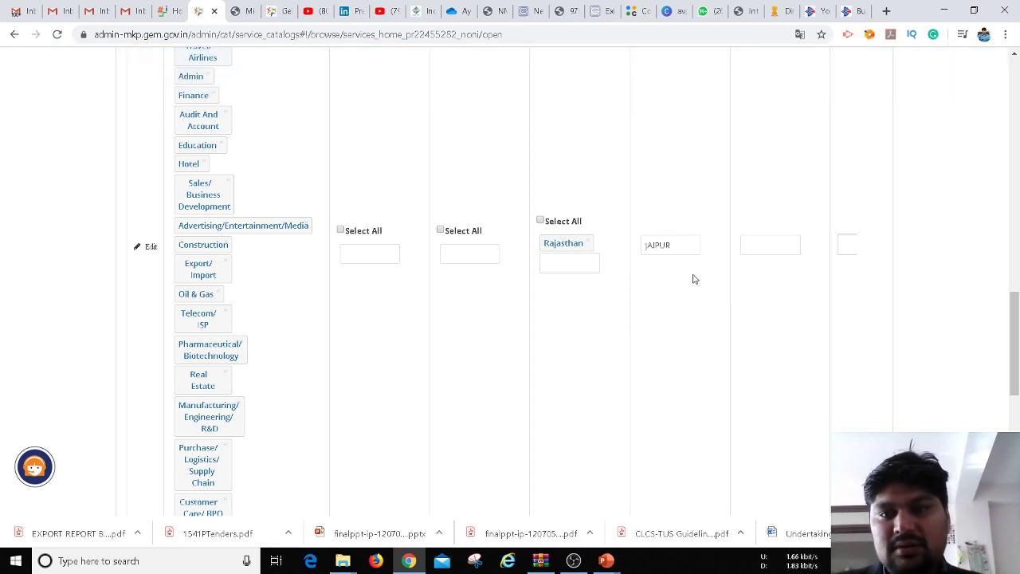
key("BackSpace")
key("BackSpace")
key("BackSpace")
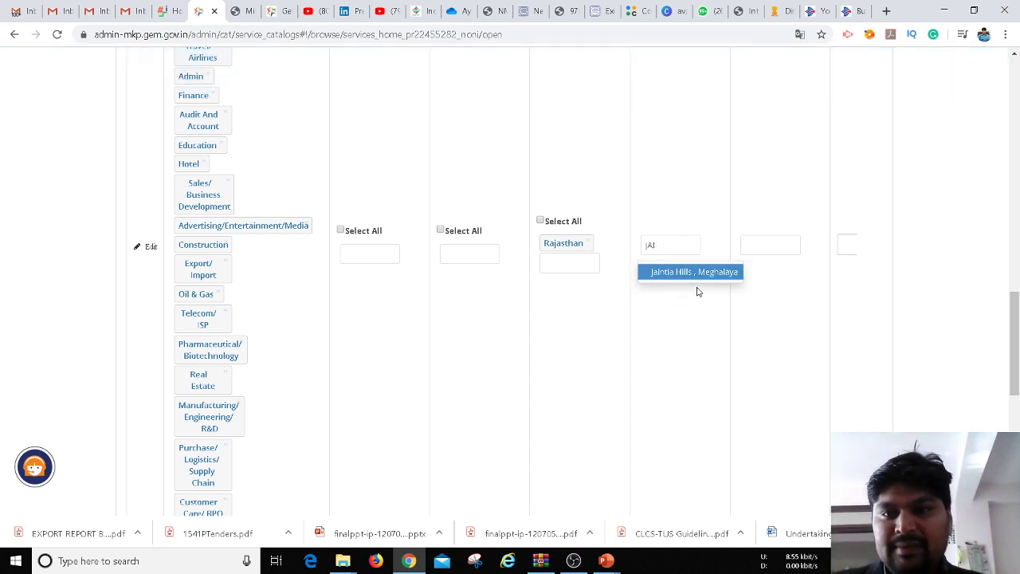
key("Down")
key("Down")
key("Down")
key("Down")
key("Down")
key("Down")
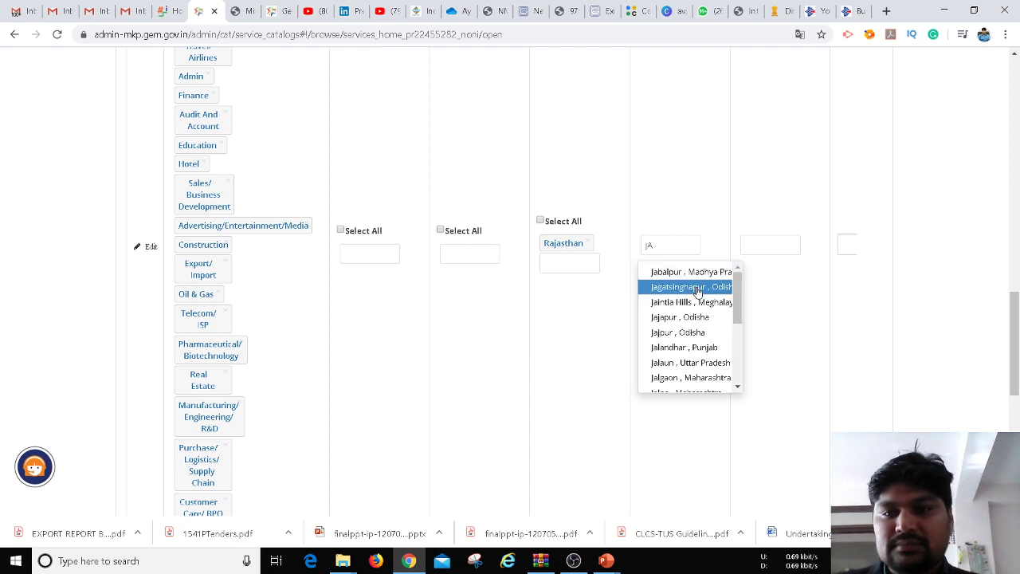
key("Down")
key("Down")
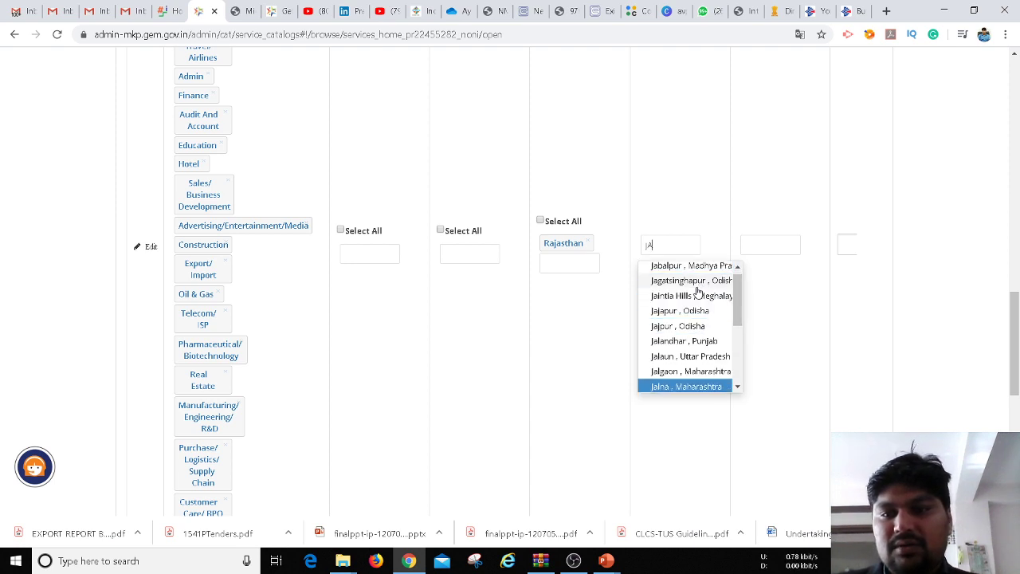
key("Up")
key("Up")
key("Up")
key("Up")
key("Up")
key("Up")
key("Up")
key("Up")
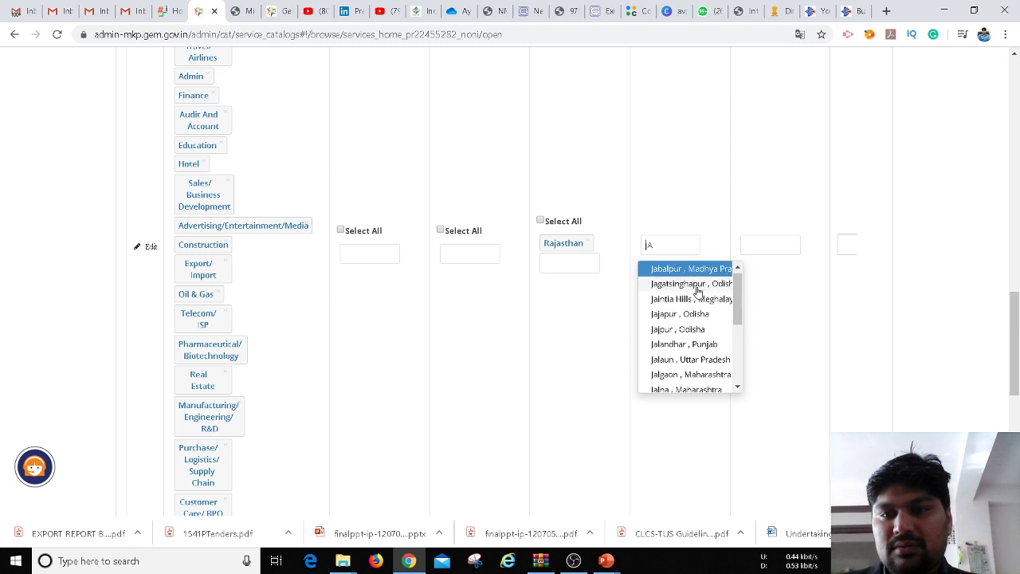
key("Down")
key("Down")
key("Down")
key("Down")
key("Down")
key("Down")
key("Down")
key("Down")
key("Down")
key("Down")
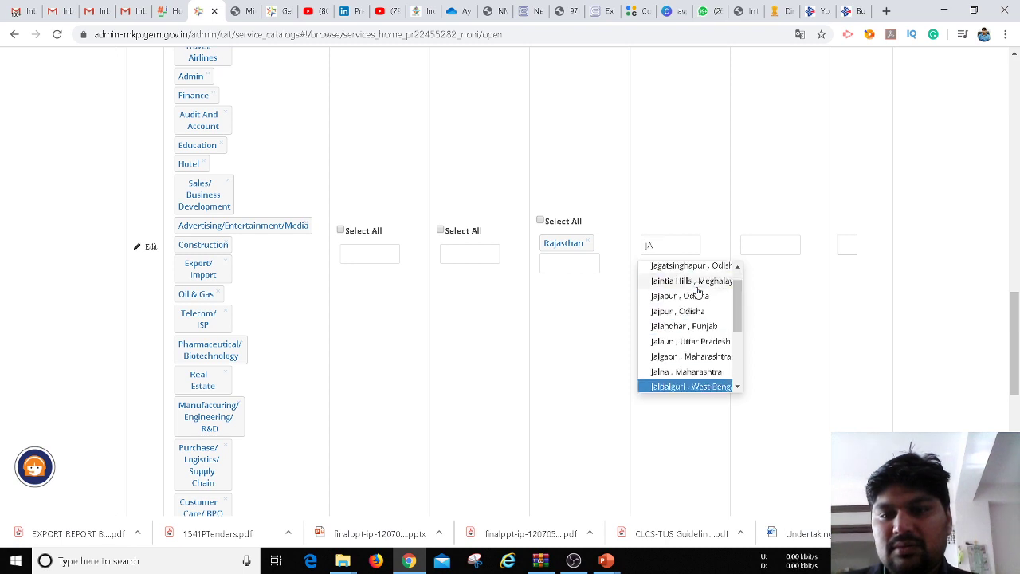
key("Down")
key("Down")
key("Down")
key("Down")
key("Down")
key("Down")
key("Down")
key("Down")
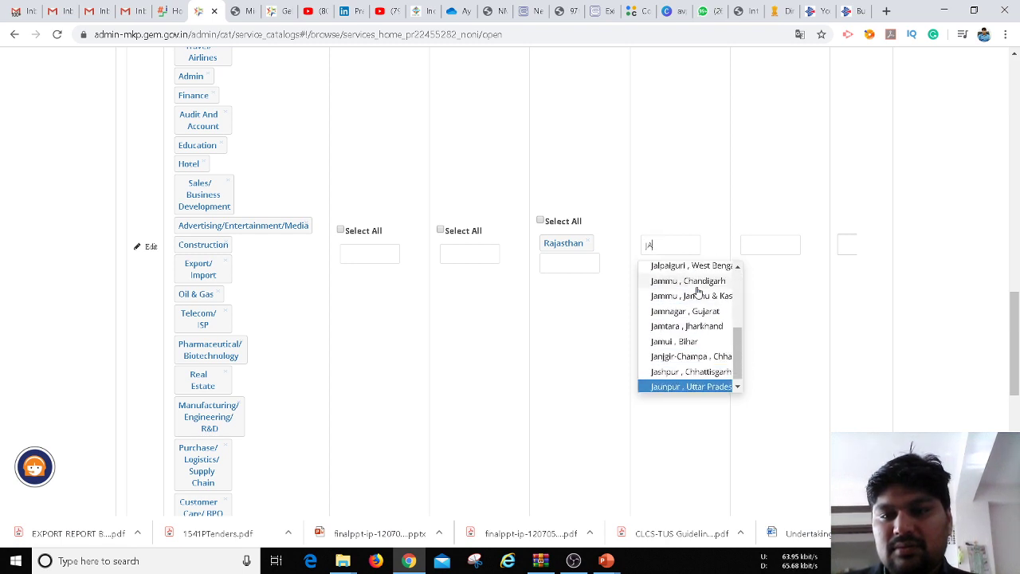
key("Up")
key("Up")
key("Up")
key("Up")
key("Up")
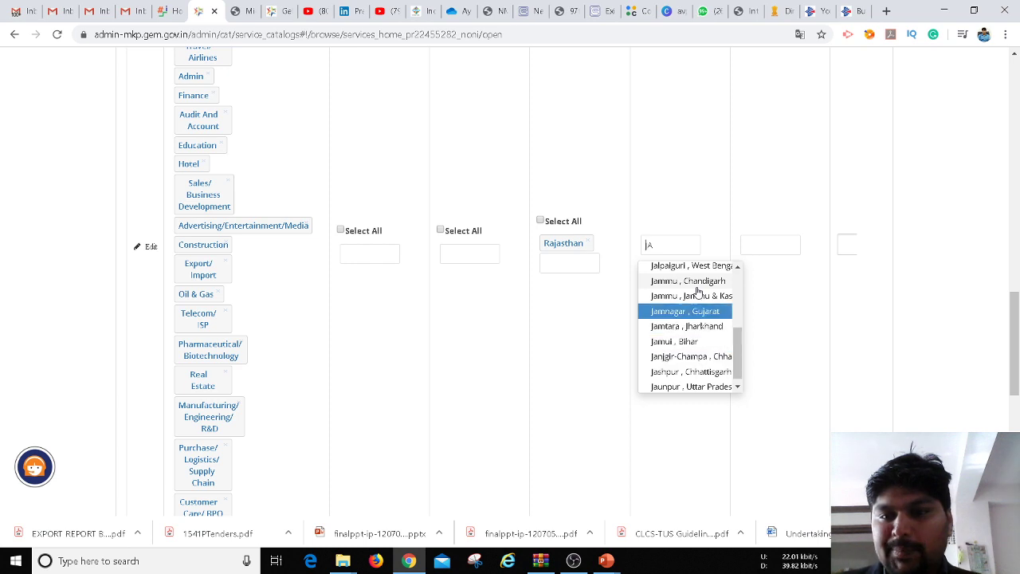
key("Up")
key("Up")
key("Up")
key("Up")
key("Up")
key("Up")
key("Up")
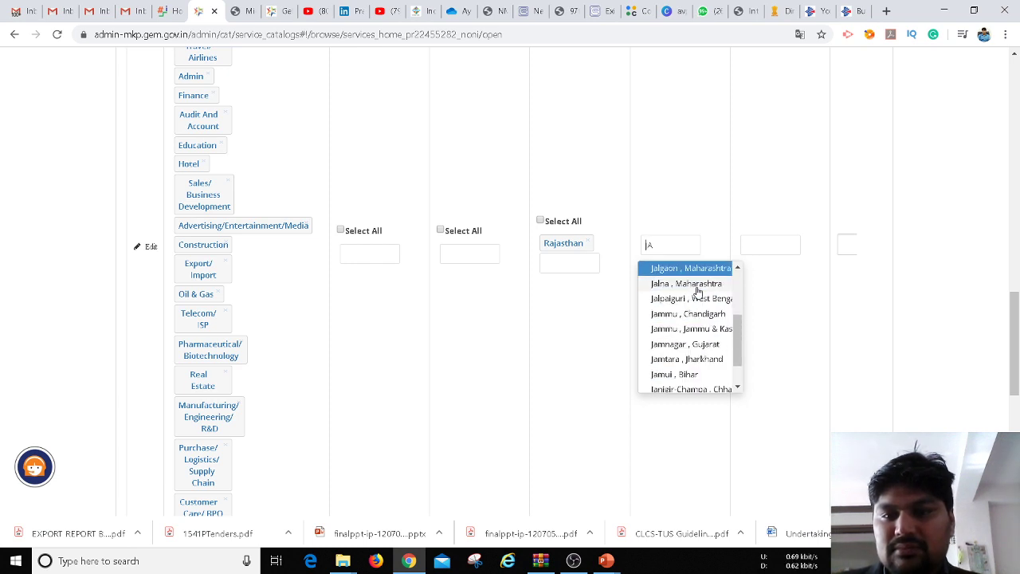
key("Up")
key("Up")
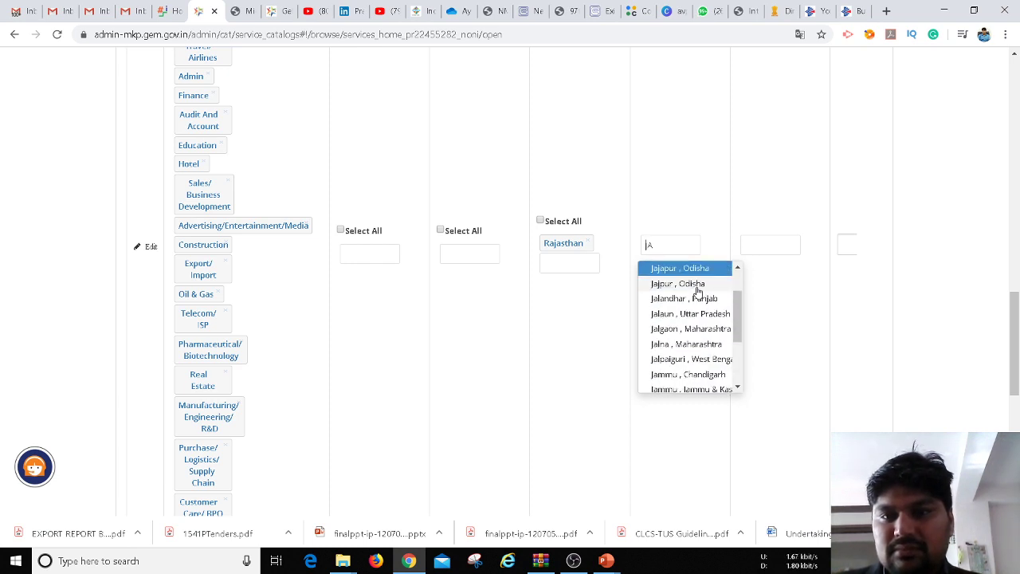
key("Up")
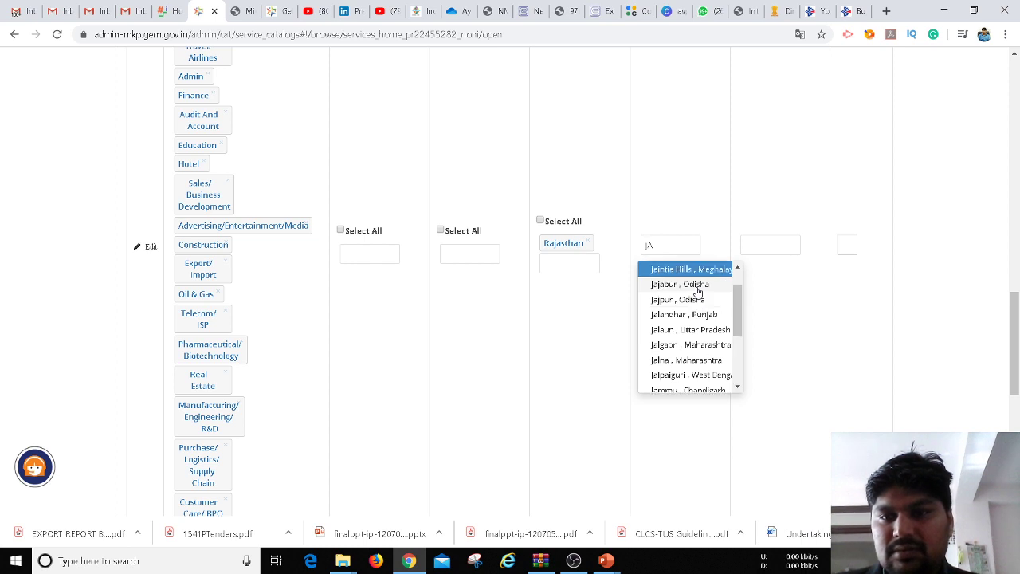
key("Up")
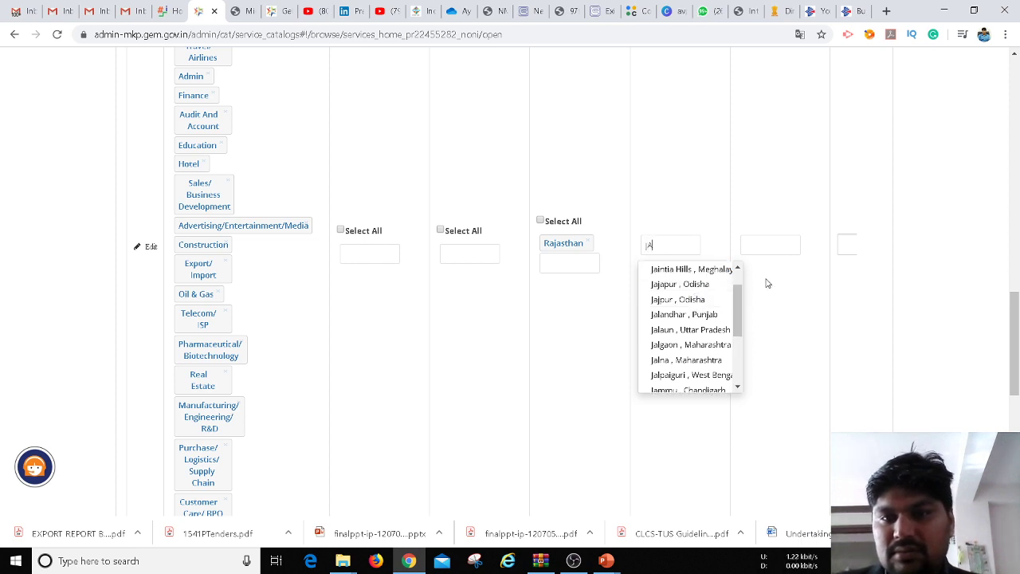
type("I")
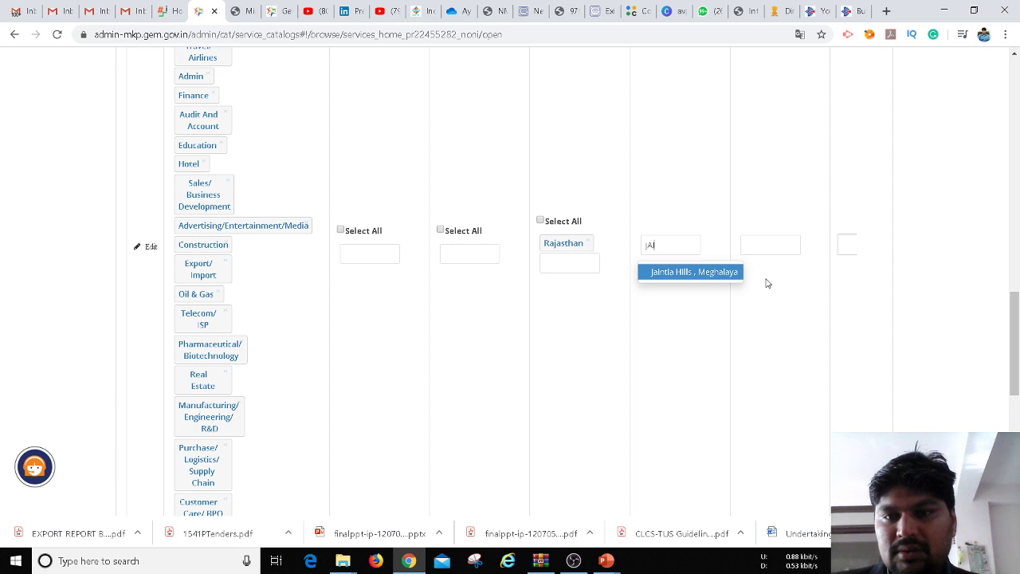
key("BackSpace")
key("BackSpace")
key("BackSpace")
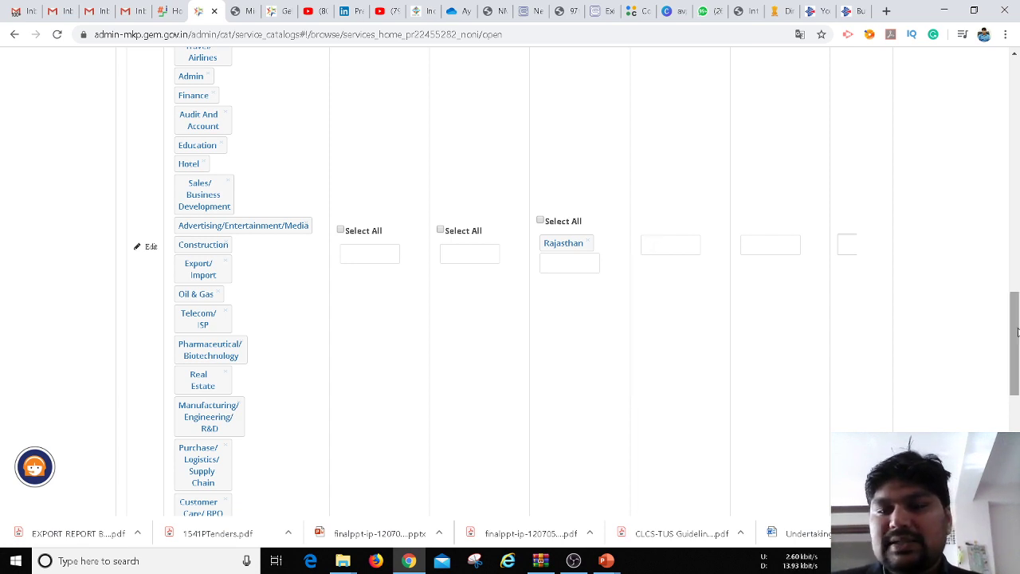
left_click_drag(1018, 332, 1017, 381)
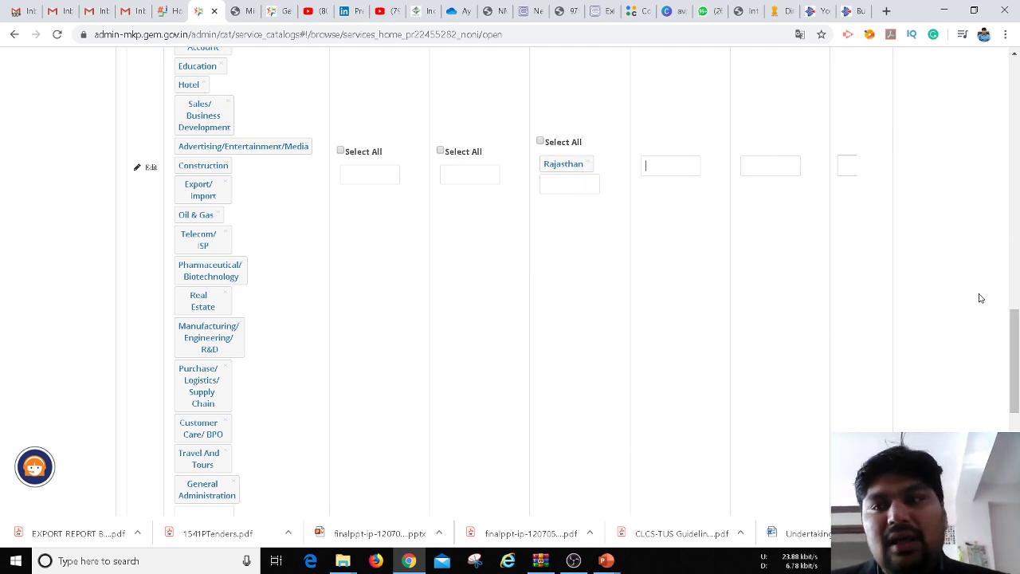
left_click_drag(1012, 351, 1006, 384)
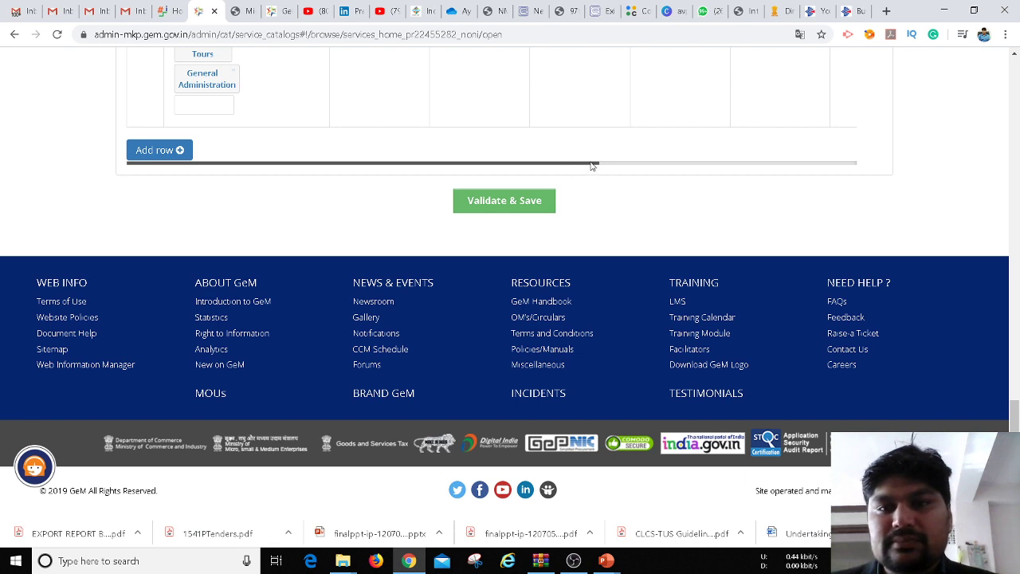
left_click_drag(591, 165, 889, 154)
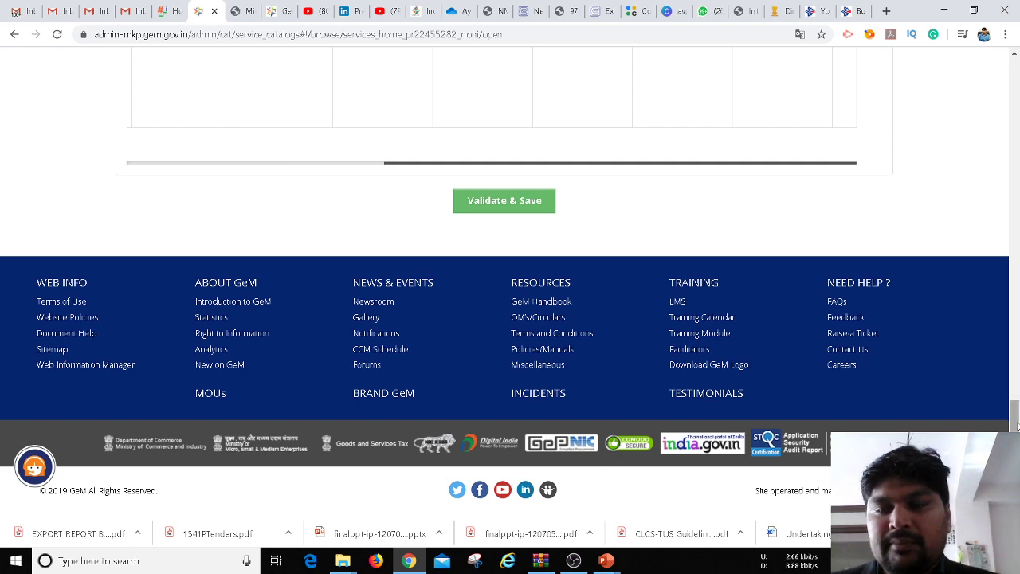
left_click_drag(1016, 426, 1018, 169)
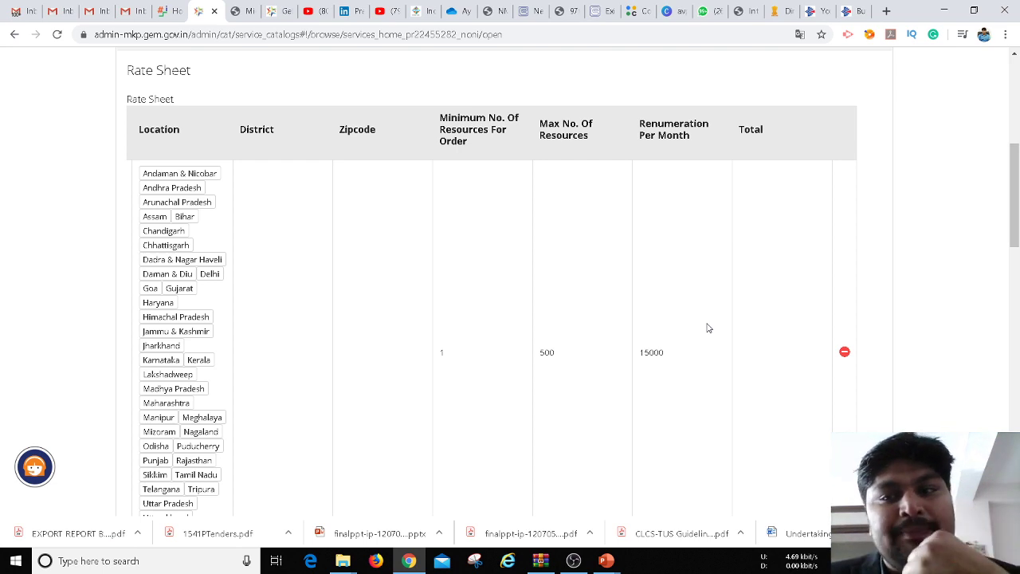
Collapse the Rate Sheet section holding the all-states, 15000-remuneration row
left_click_drag(1016, 231, 984, 209)
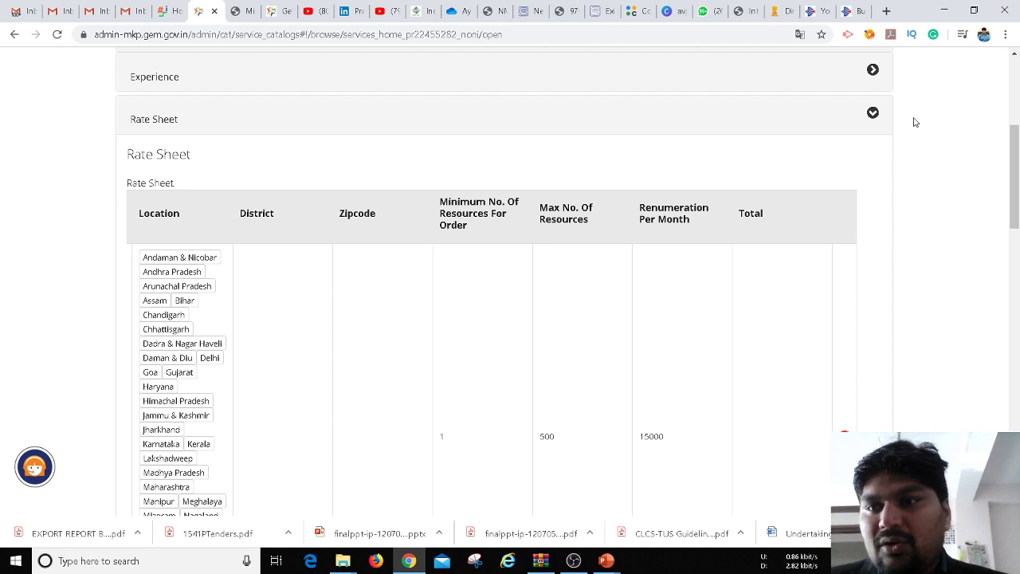
left_click(872, 112)
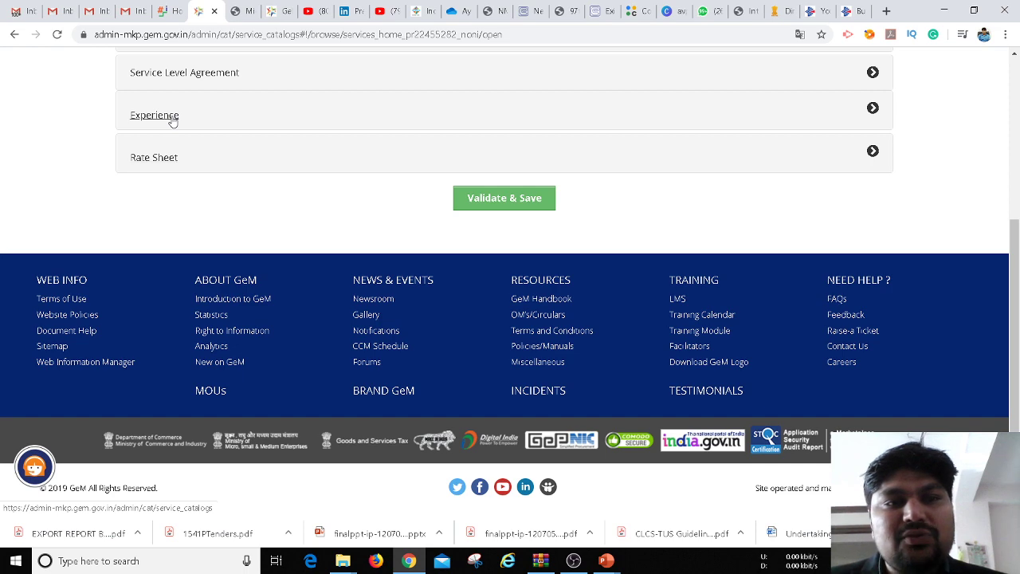
Expand Experience and read through the Project 1 government project details
left_click(172, 119)
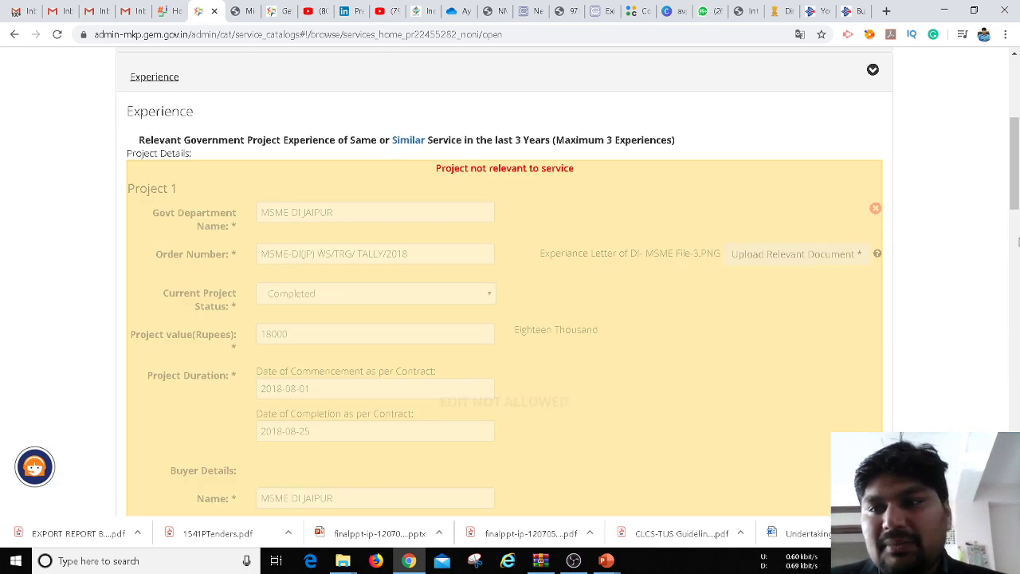
left_click_drag(1016, 186, 1016, 206)
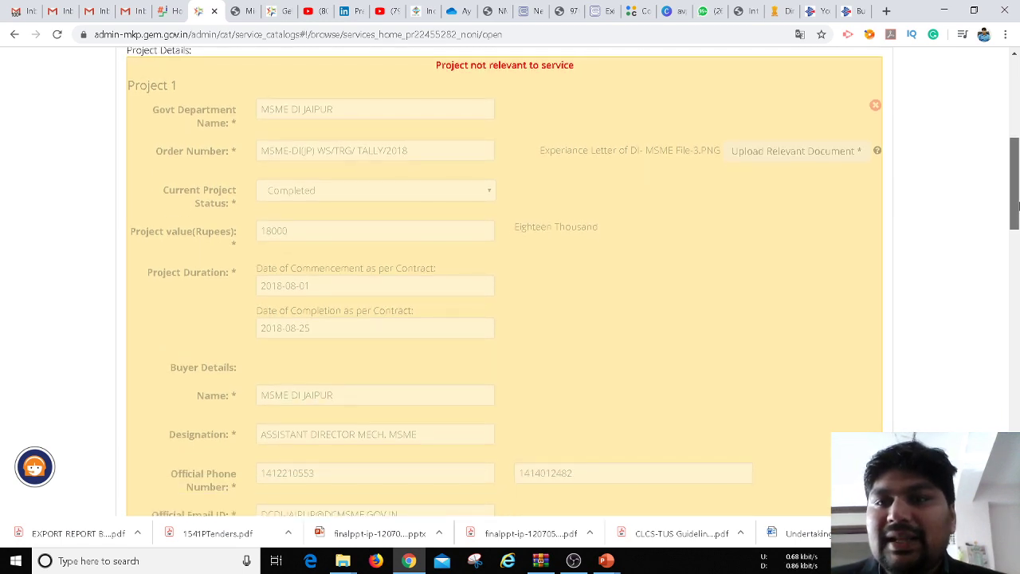
mouse_move(1016, 206)
left_mouse_down()
mouse_move(1017, 178)
mouse_move(1015, 190)
left_mouse_up()
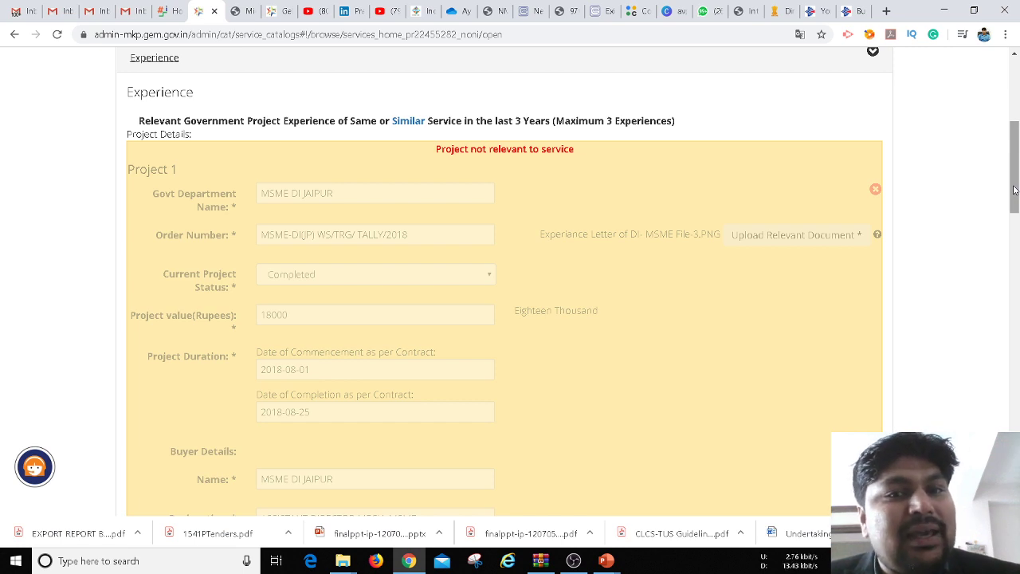
left_click_drag(1015, 190, 1014, 124)
mouse_move(951, 115)
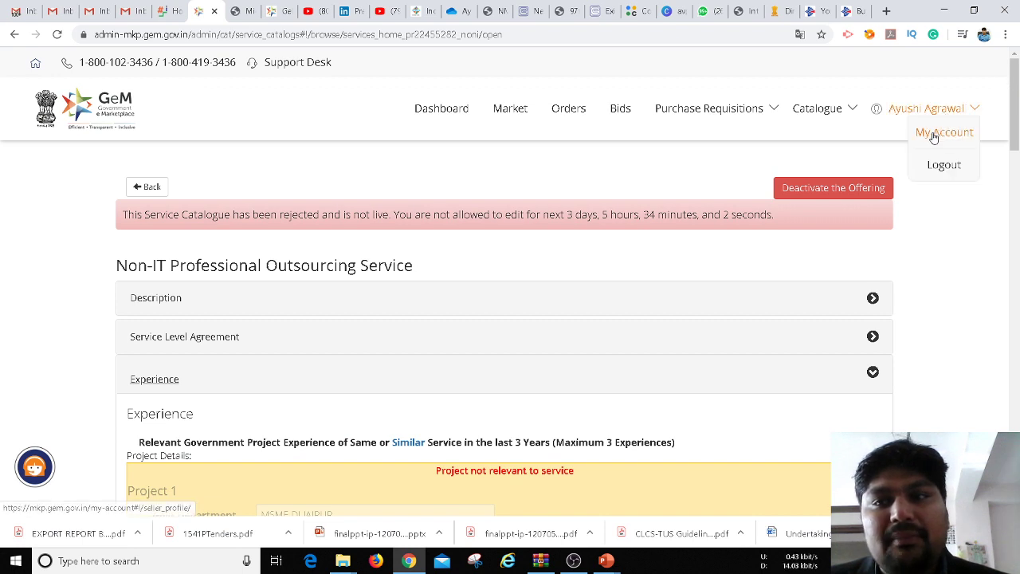
Go to My Account, then open the footer's Contact Us page with FAQs, tutorials, tickets and escalation form
left_click(934, 134)
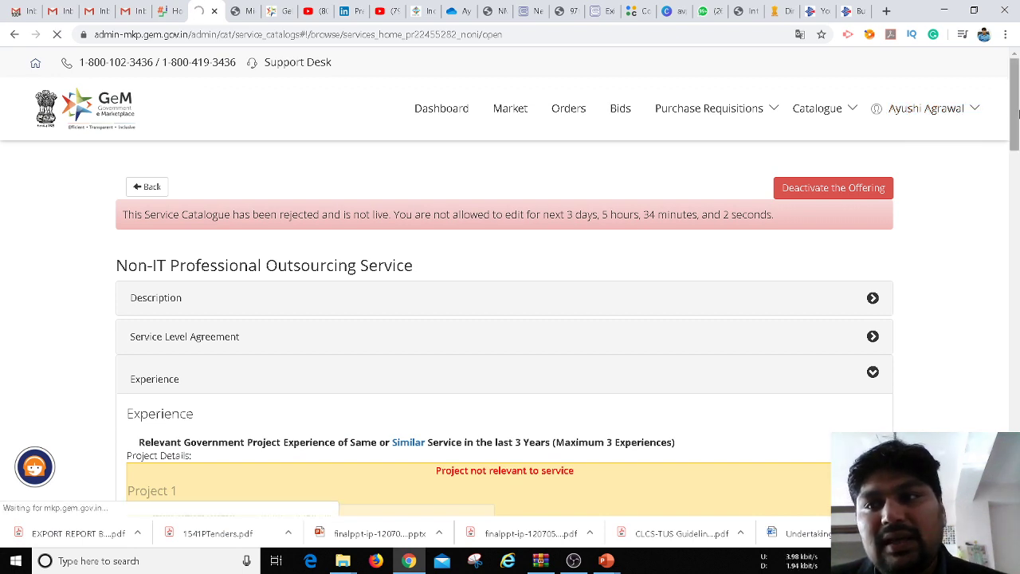
left_click_drag(1017, 114, 1015, 422)
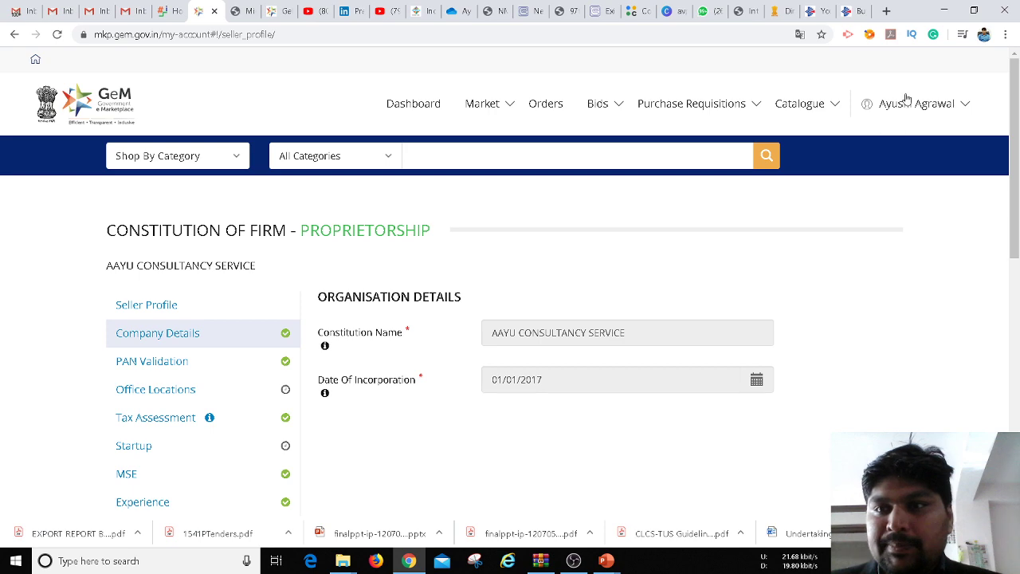
left_click_drag(1017, 157, 873, 385)
left_click(855, 353)
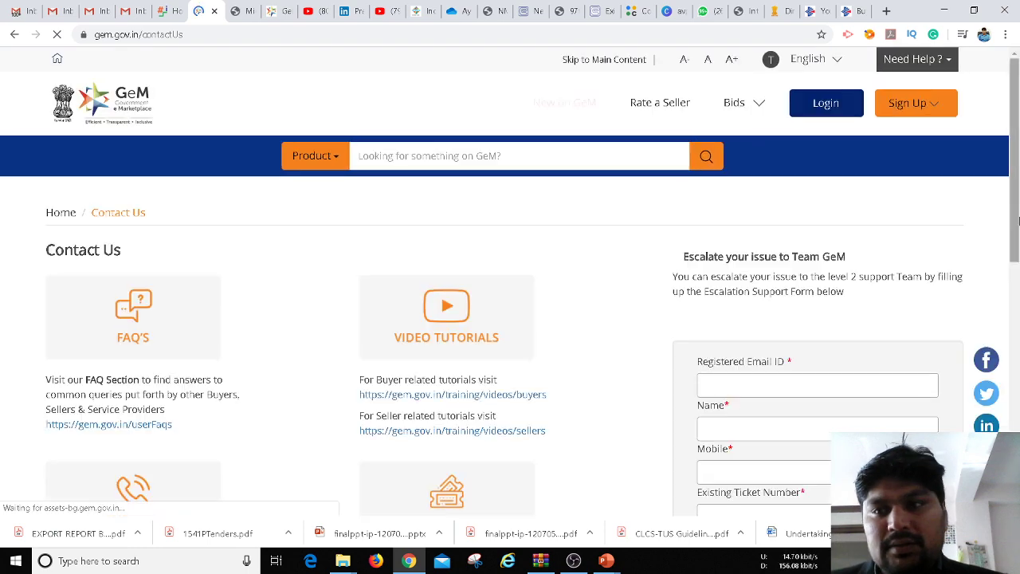
left_click_drag(1018, 197, 1017, 281)
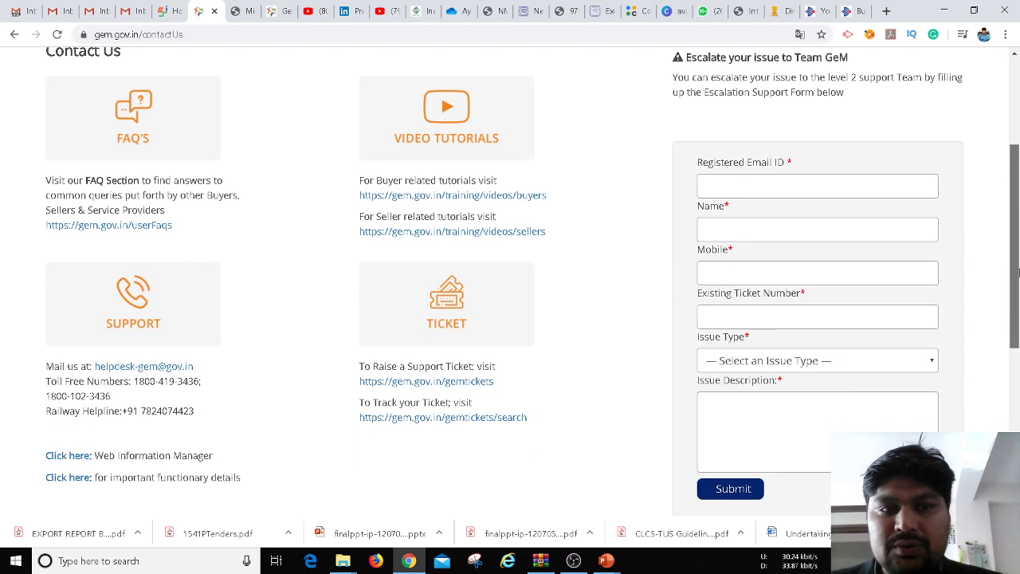
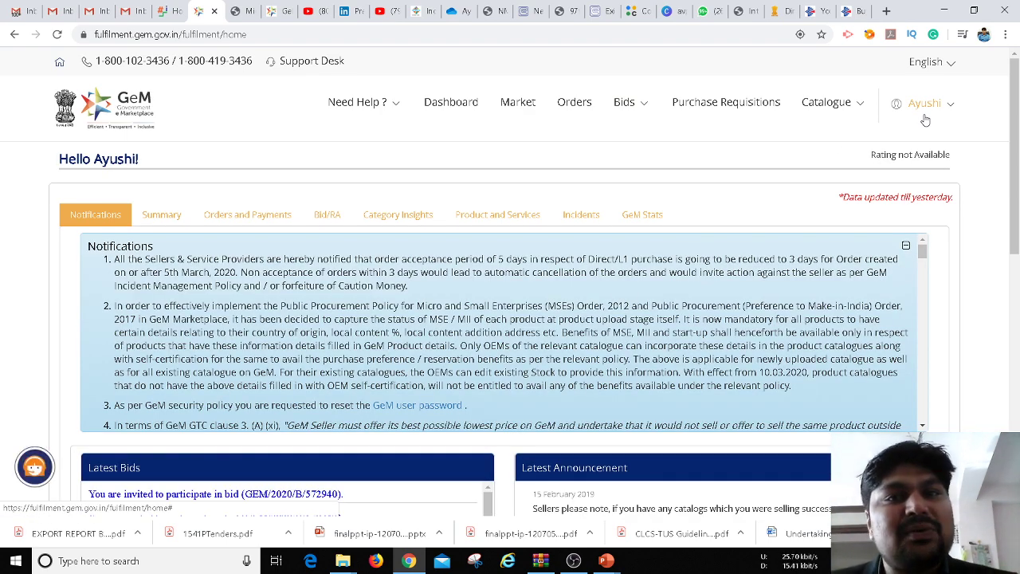
Start a new product offering from Catalogue > Products > Add New Offering
left_click(833, 106)
mouse_move(805, 130)
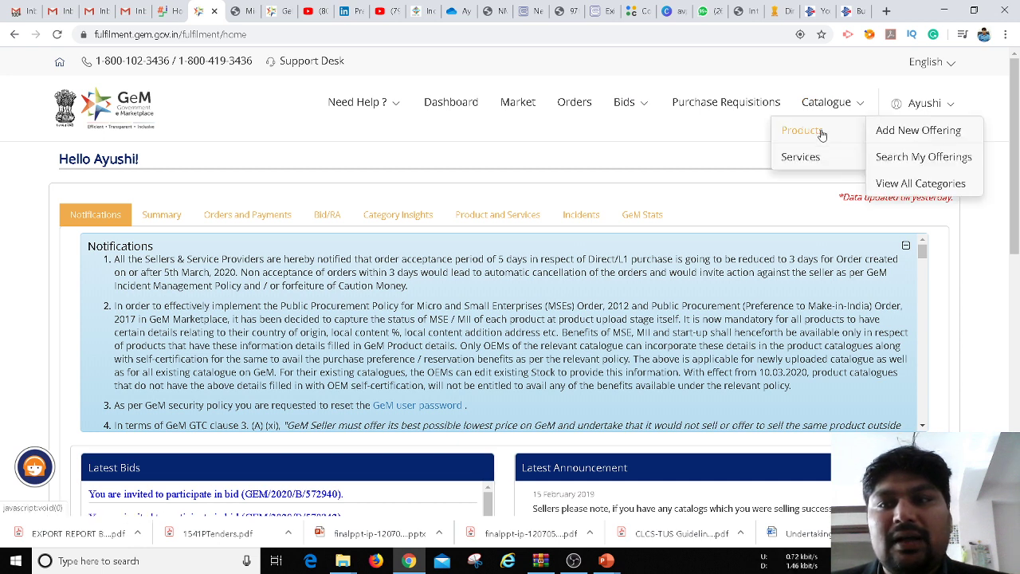
left_click(884, 139)
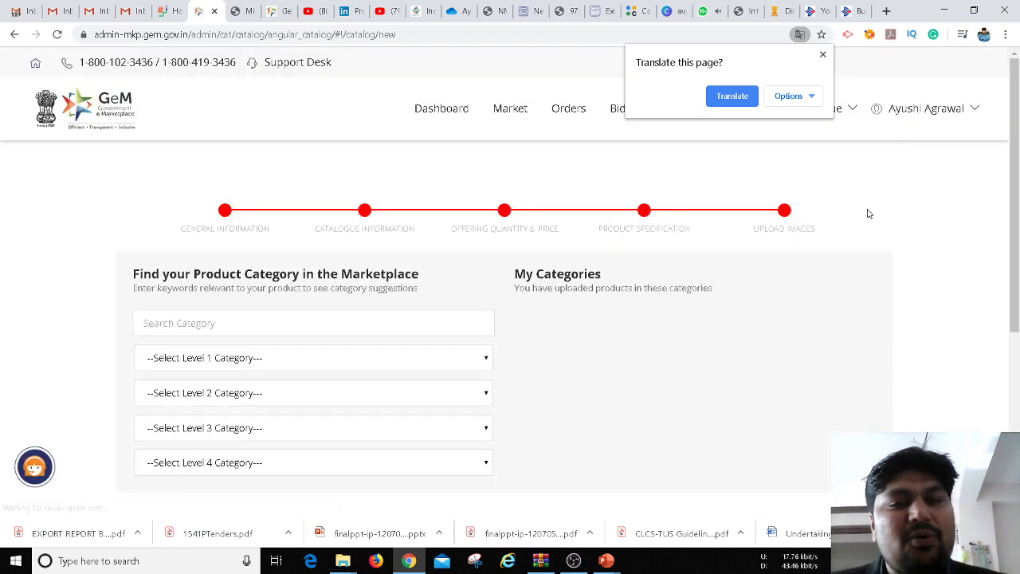
left_click(1015, 191)
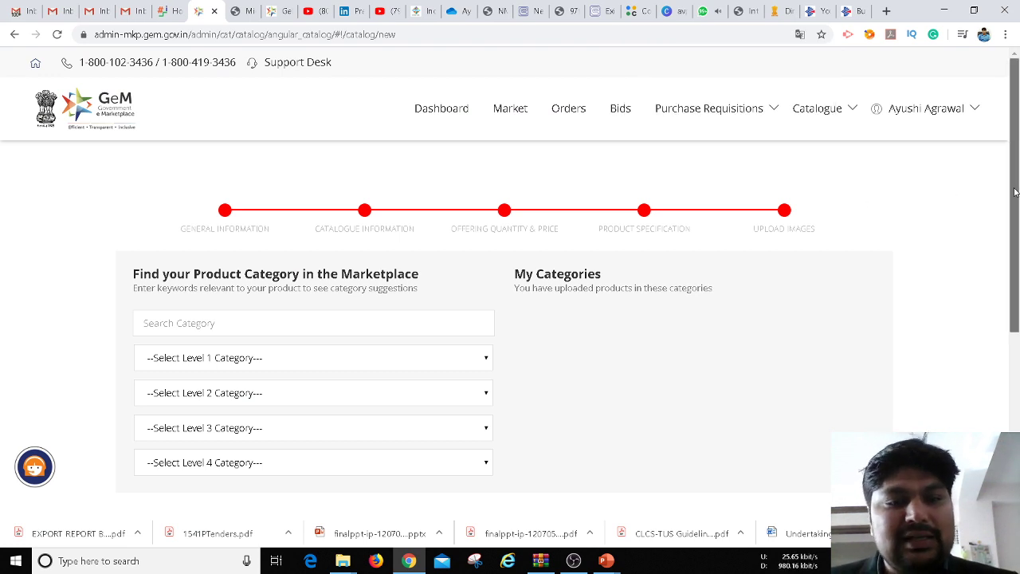
scroll(1015, 192, "down", 1)
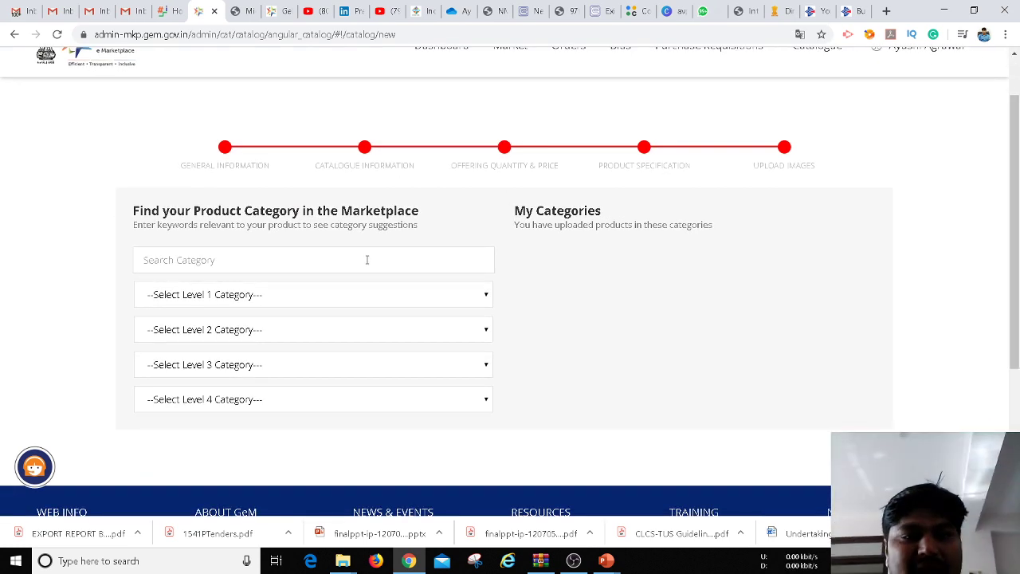
Search categories for BEARING and pick Bearings >> BALL BEARINGS
left_click(363, 260)
type("BEARIN")
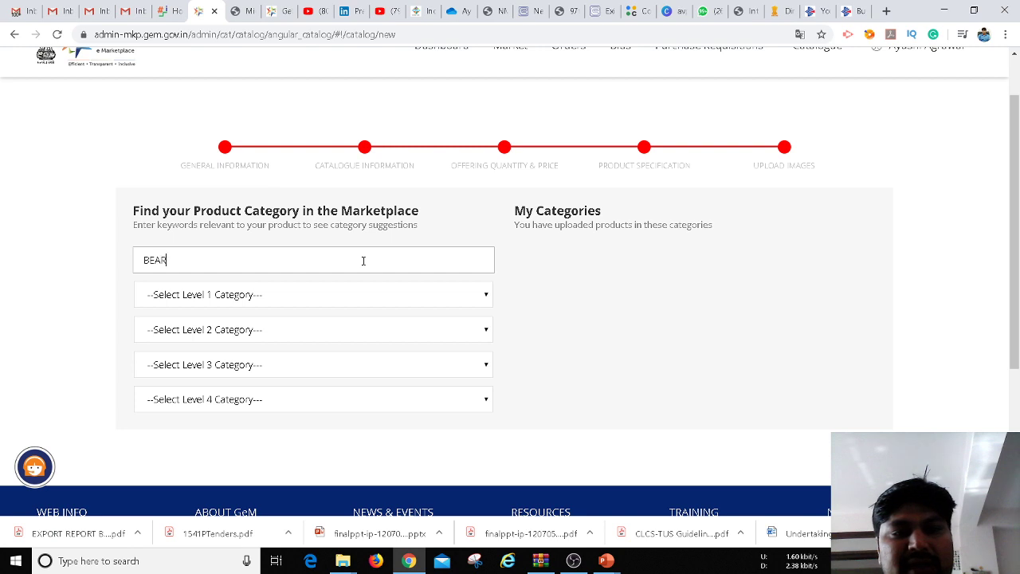
type("G")
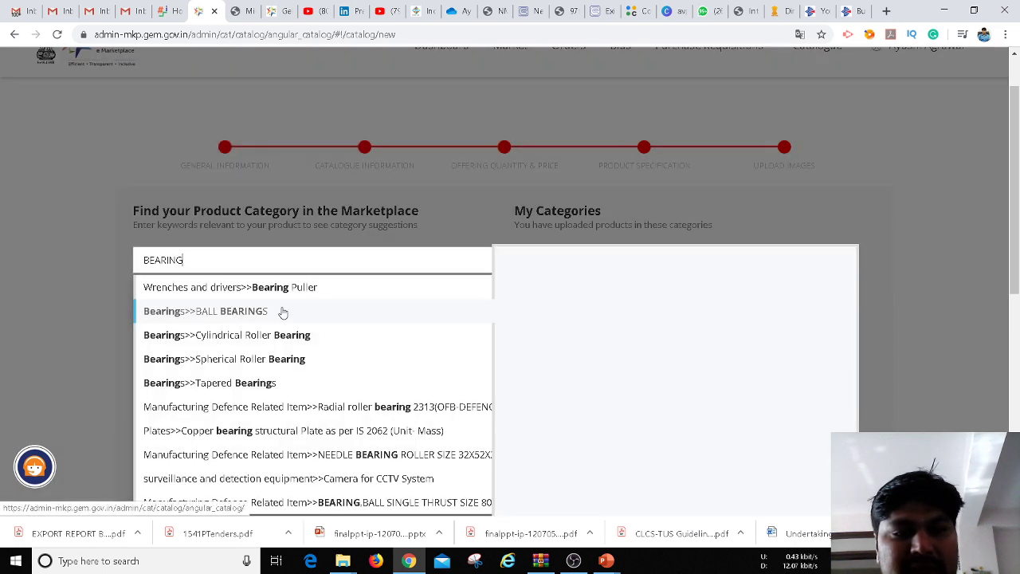
mouse_move(255, 312)
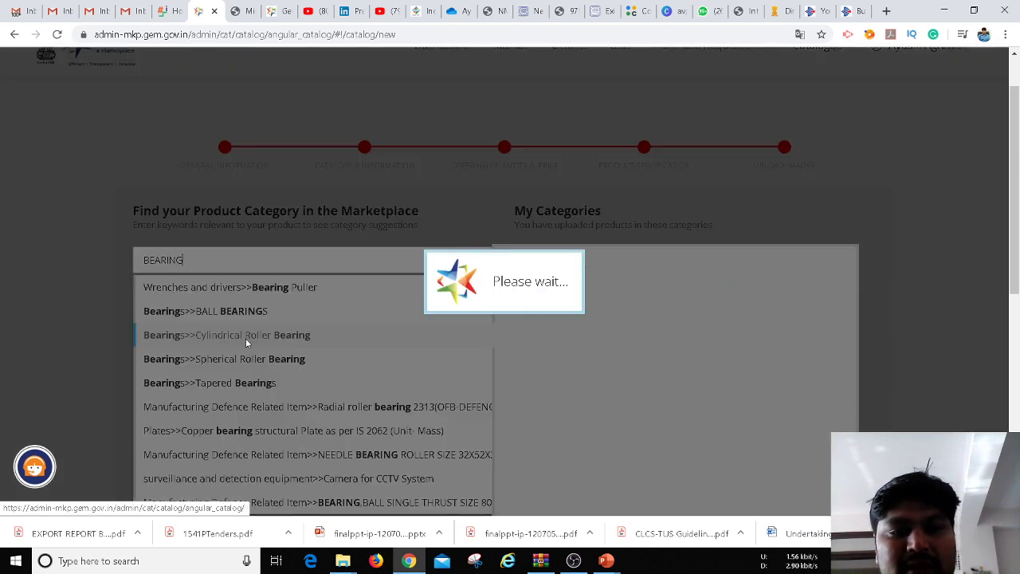
mouse_move(245, 345)
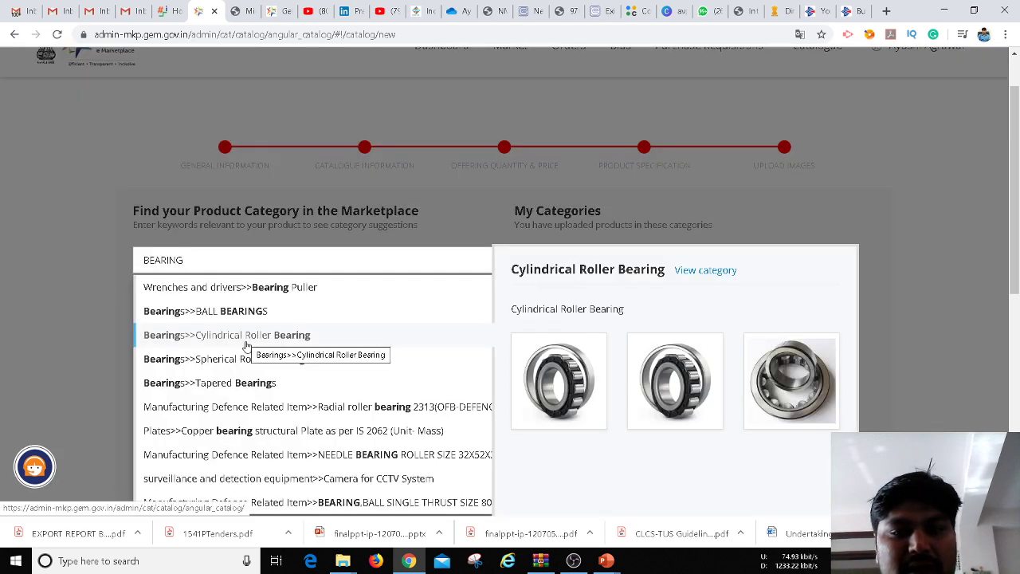
mouse_move(244, 365)
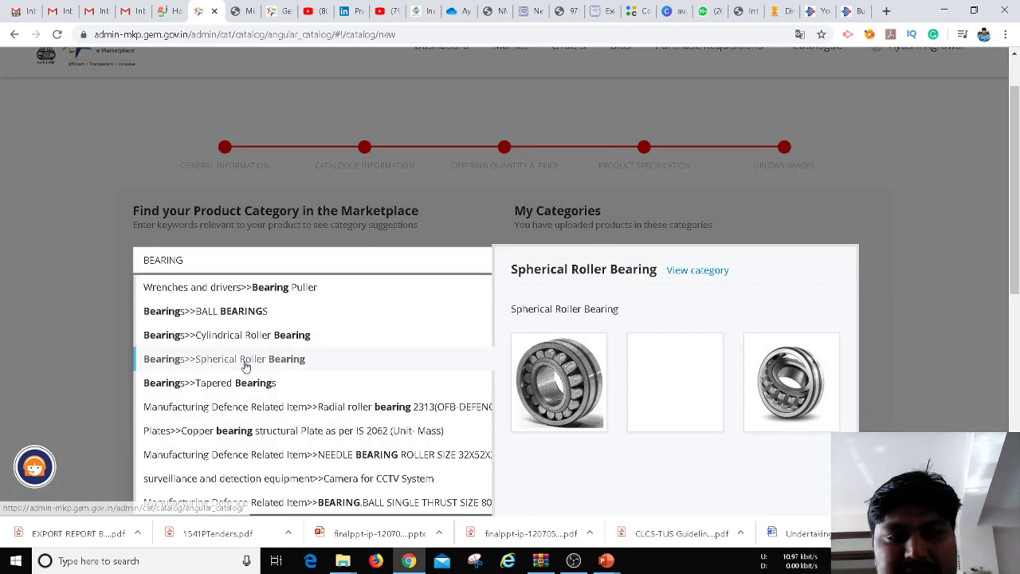
mouse_move(240, 391)
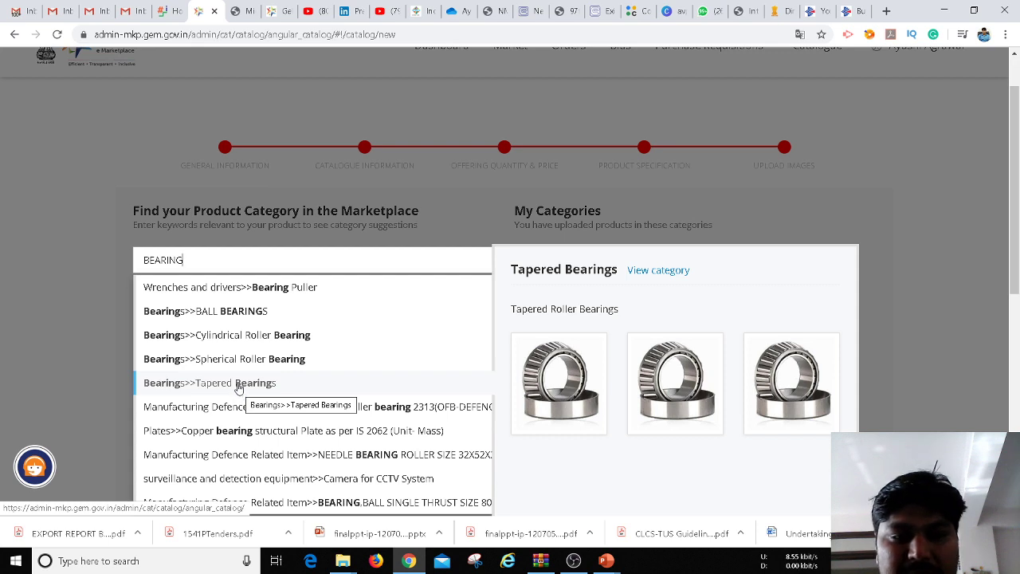
left_click(227, 314)
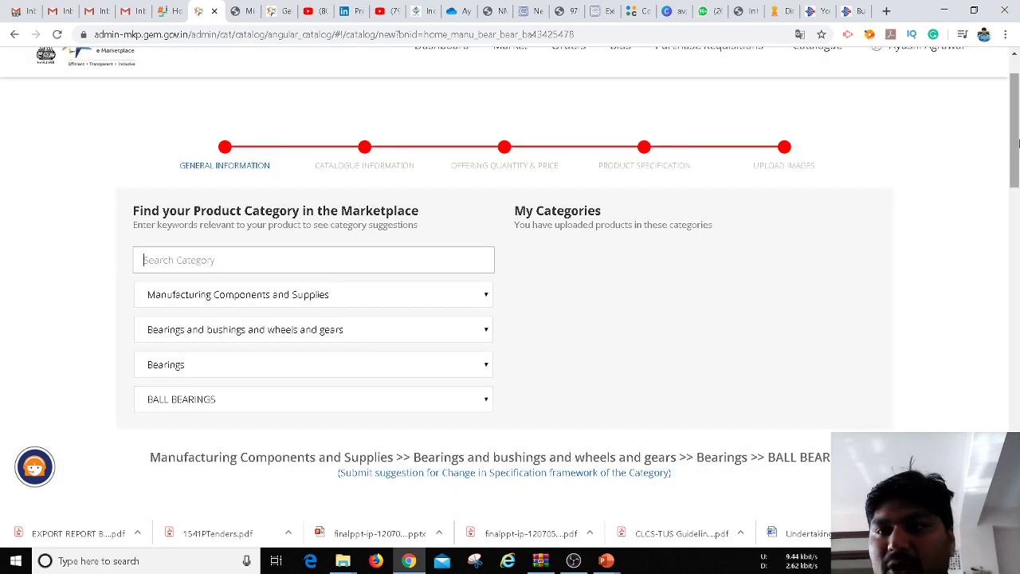
left_click_drag(1016, 114, 1017, 217)
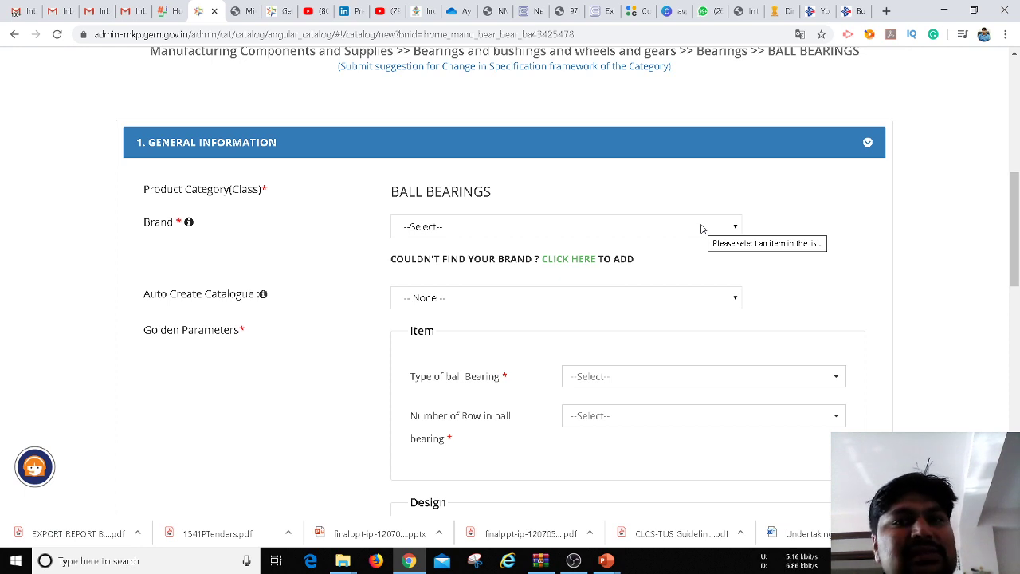
left_click(701, 228)
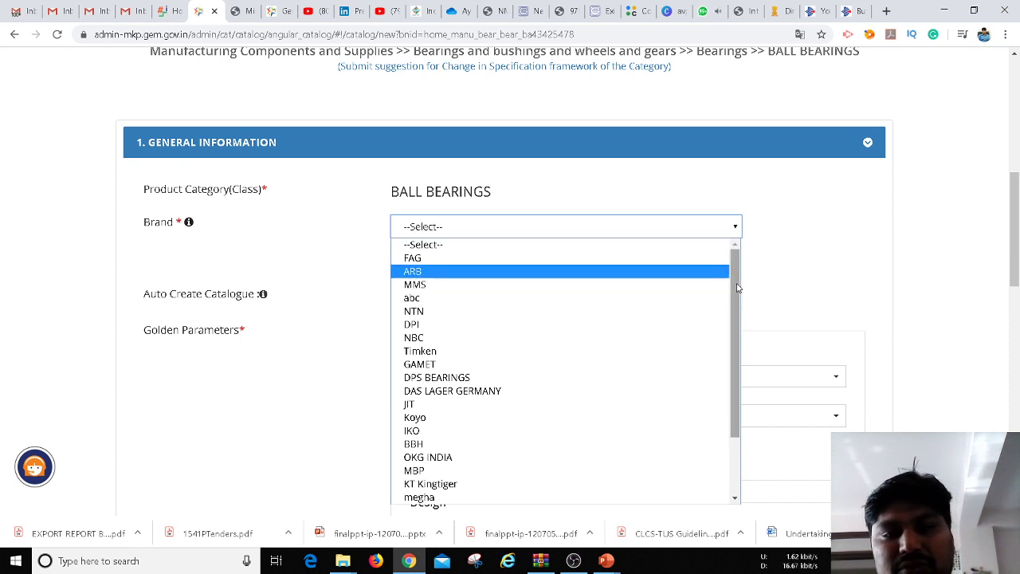
left_click_drag(738, 287, 750, 357)
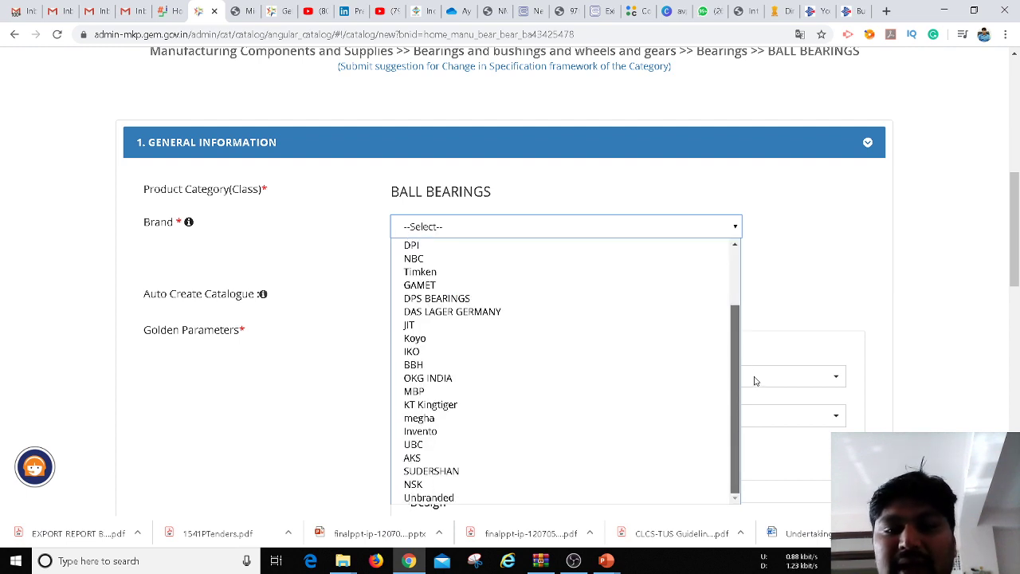
left_click_drag(737, 351, 725, 292)
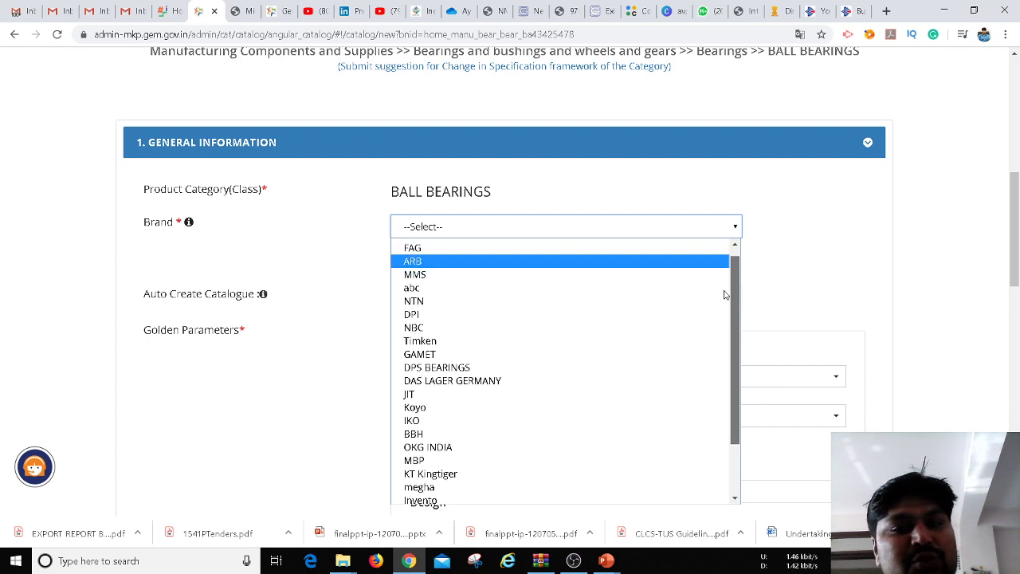
left_click(819, 265)
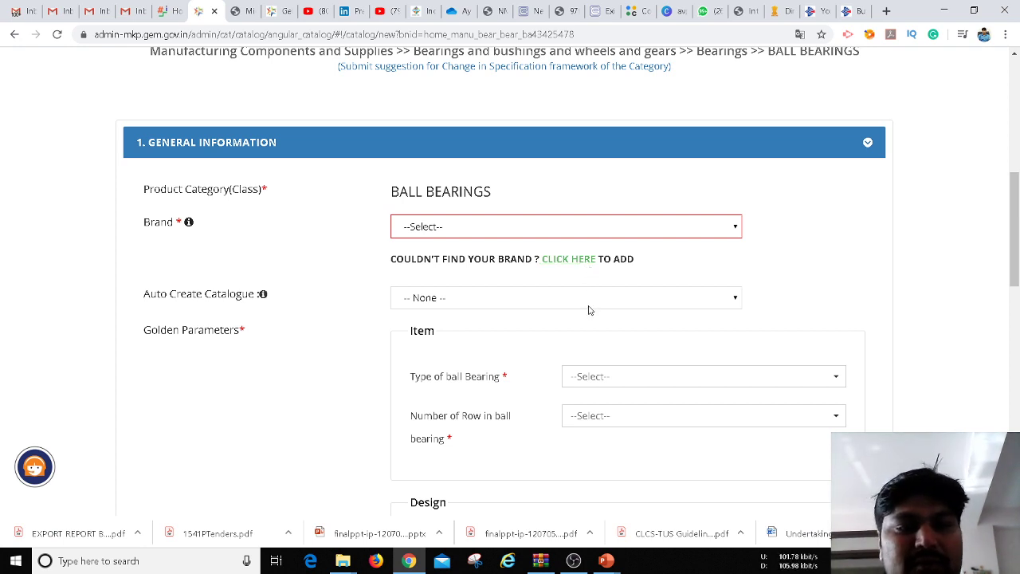
left_click(591, 299)
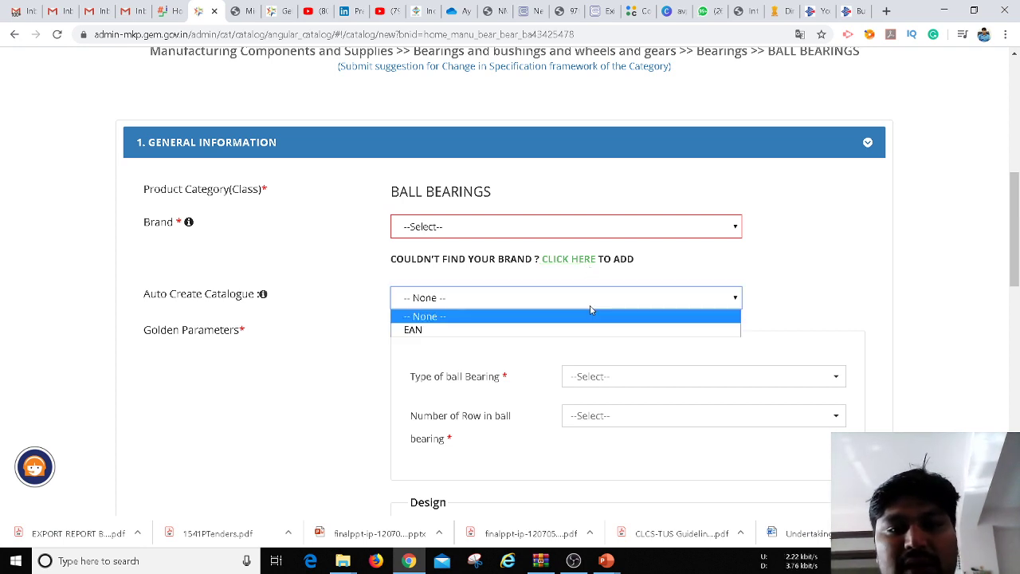
left_click(591, 309)
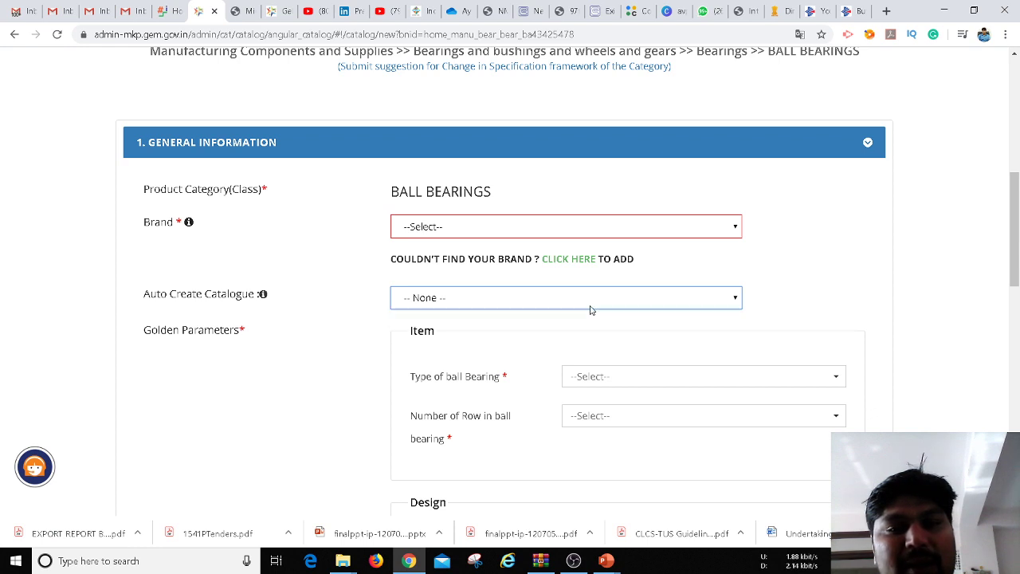
left_click(590, 309)
left_click(790, 282)
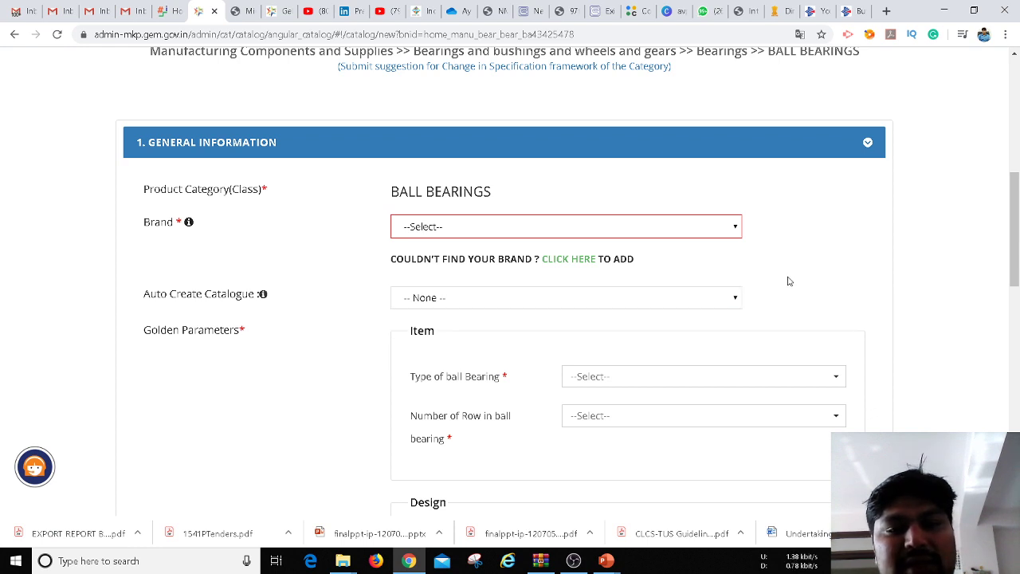
left_click(699, 303)
left_click(649, 341)
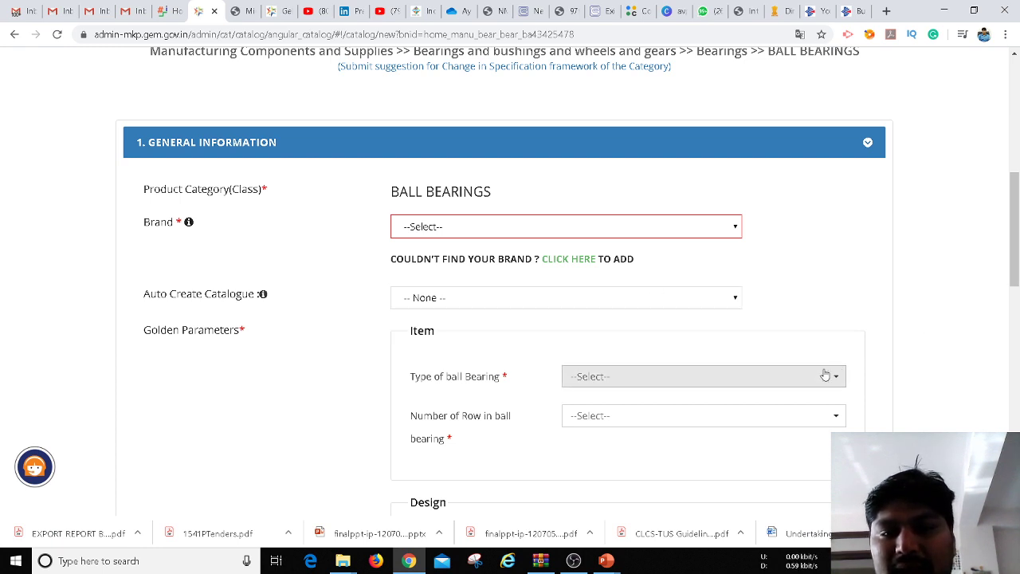
left_click(803, 385)
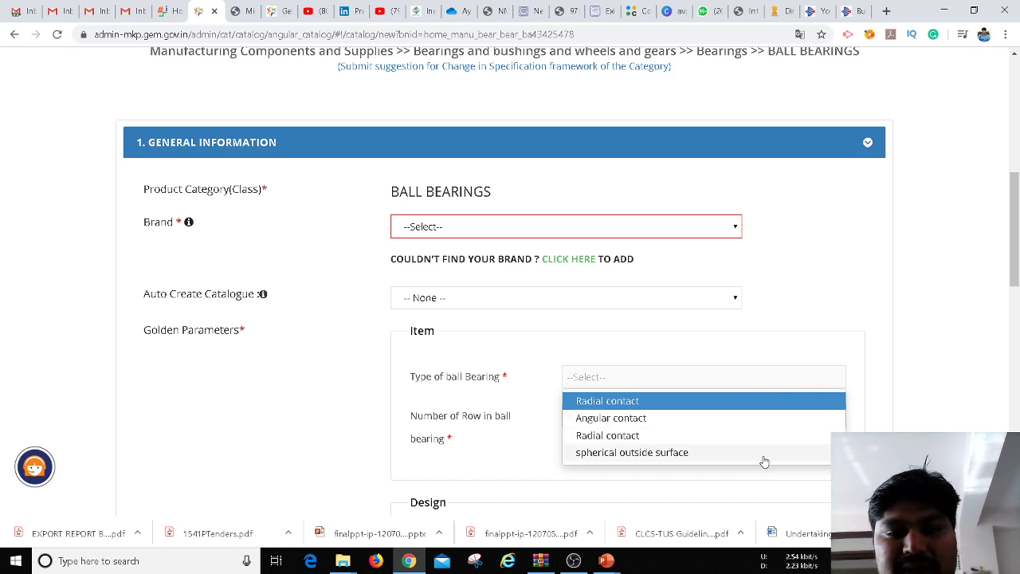
left_click(901, 346)
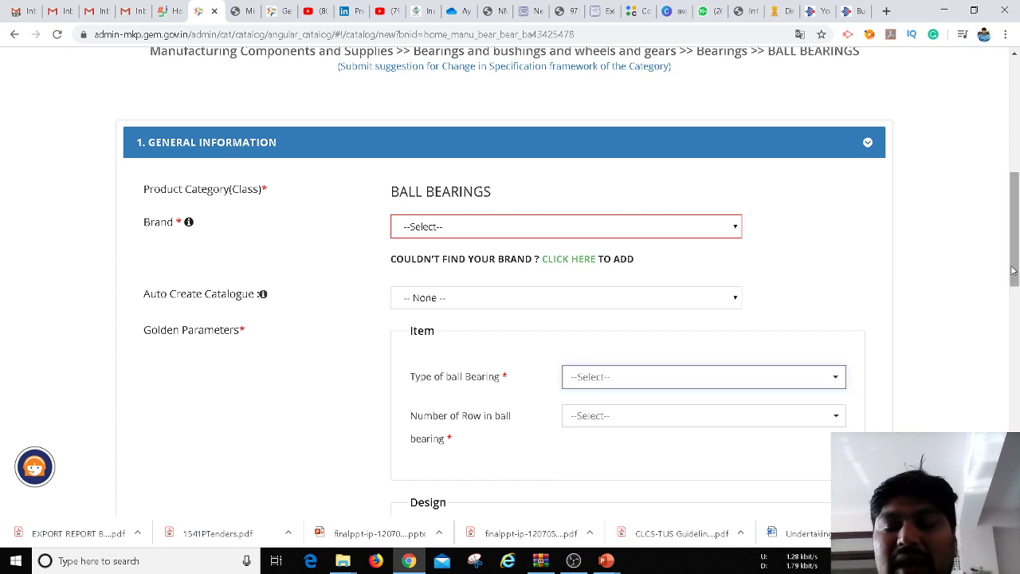
left_click_drag(1016, 244, 1017, 257)
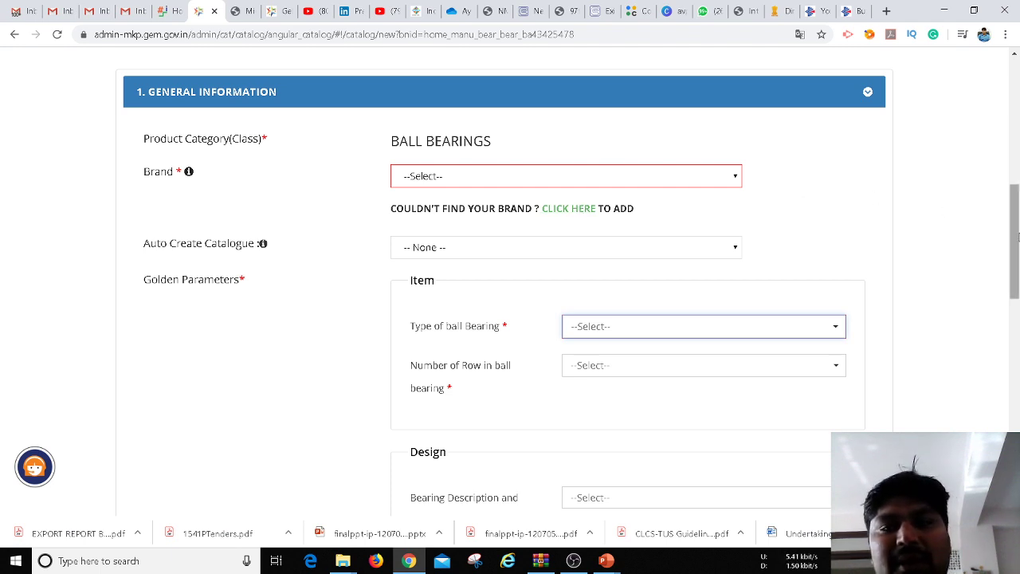
Choose Two for 'Number of Row in ball bearing', then move down to the Design section
left_click_drag(1018, 236, 1019, 252)
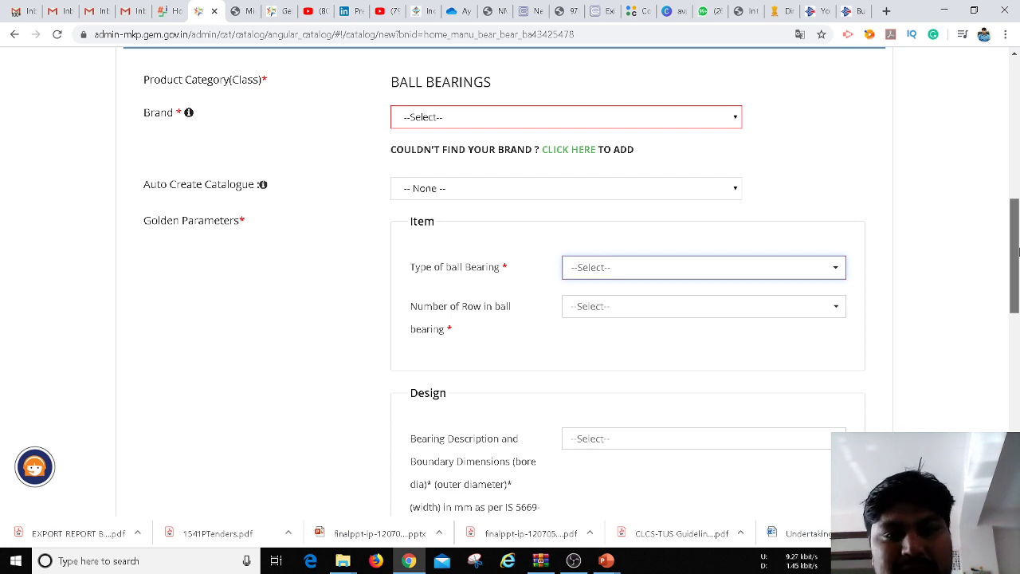
left_click_drag(1018, 251, 1018, 265)
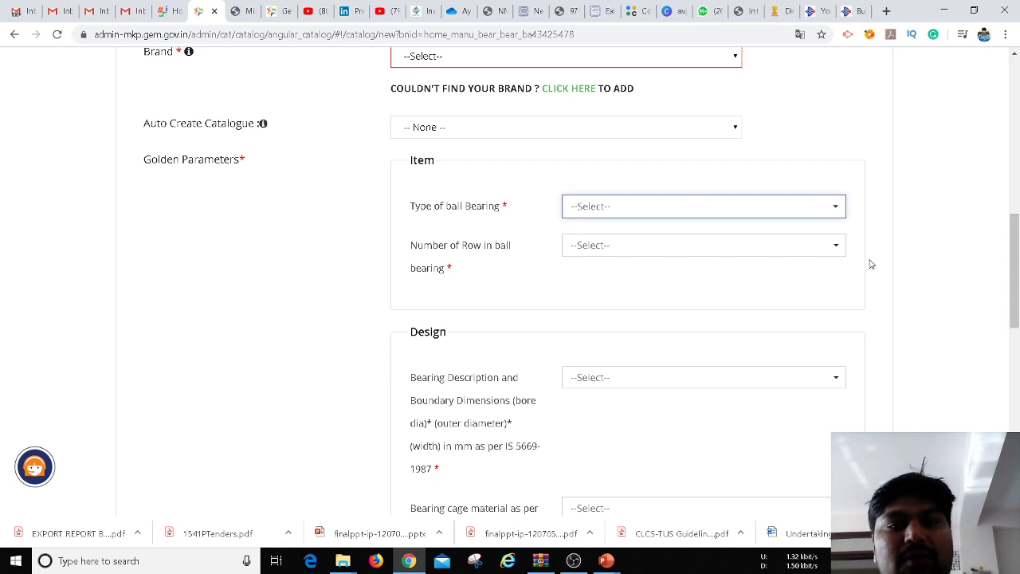
left_click(740, 247)
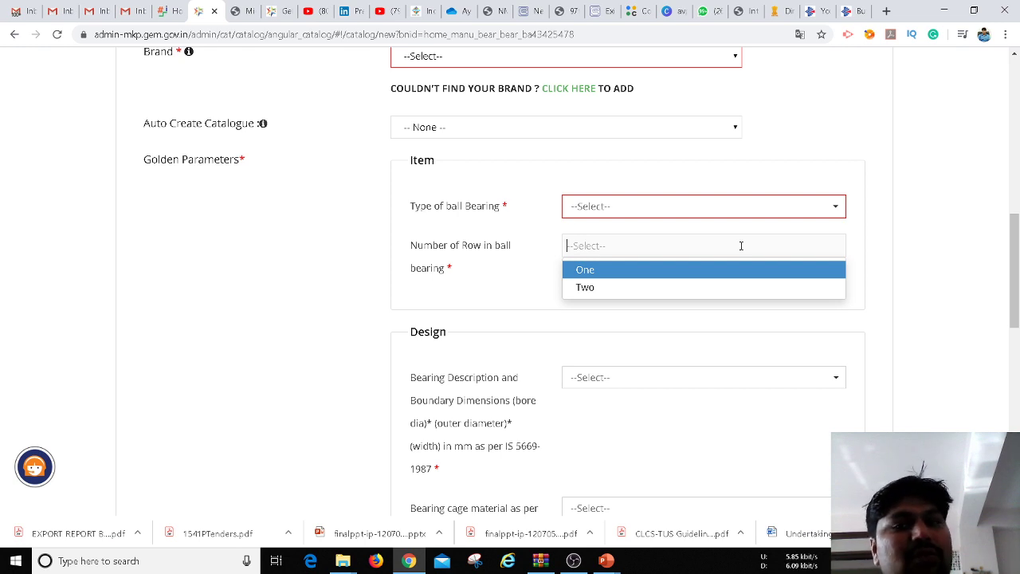
left_click(749, 287)
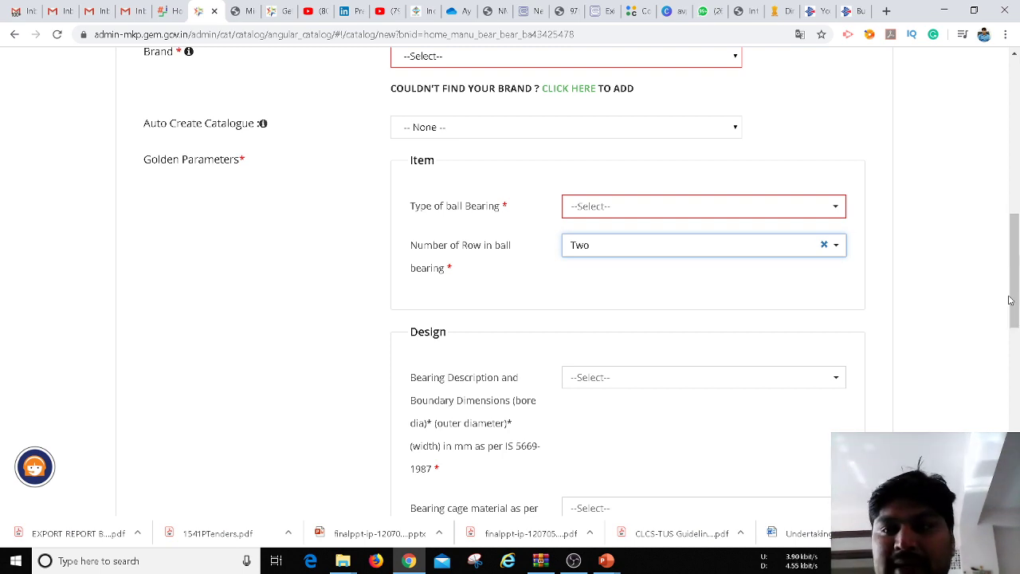
left_click_drag(1015, 285, 1017, 344)
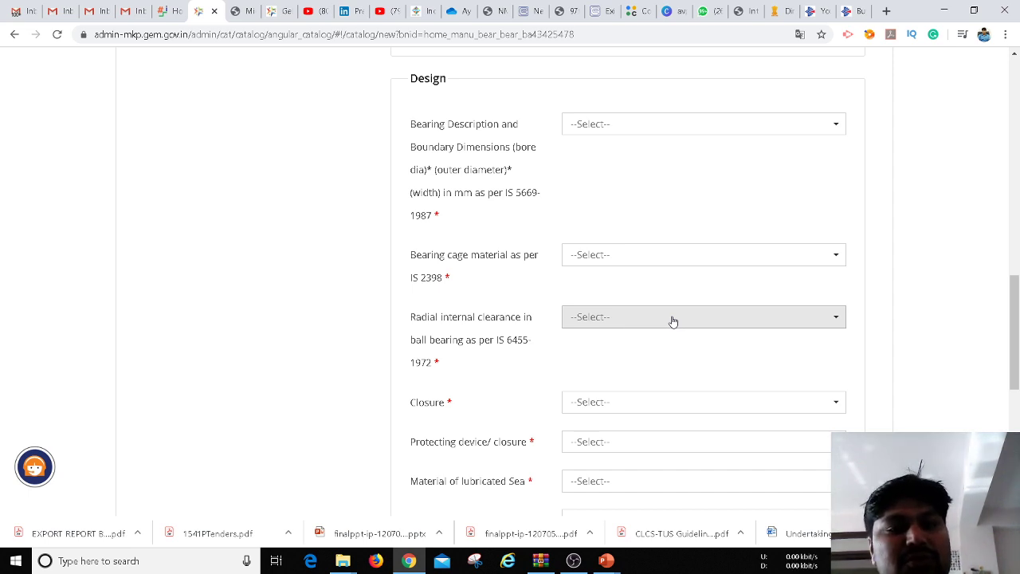
left_click(679, 400)
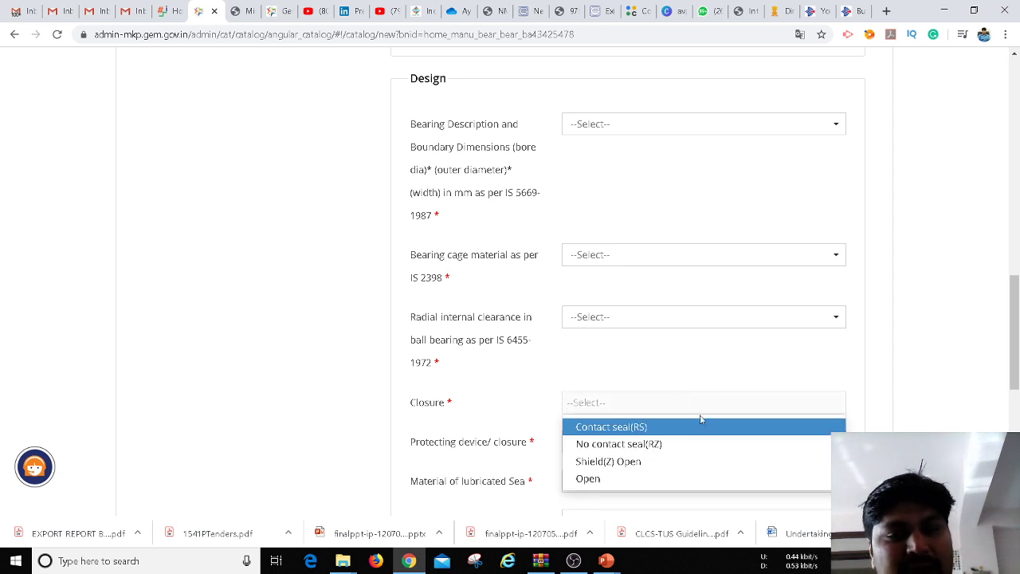
left_click(998, 334)
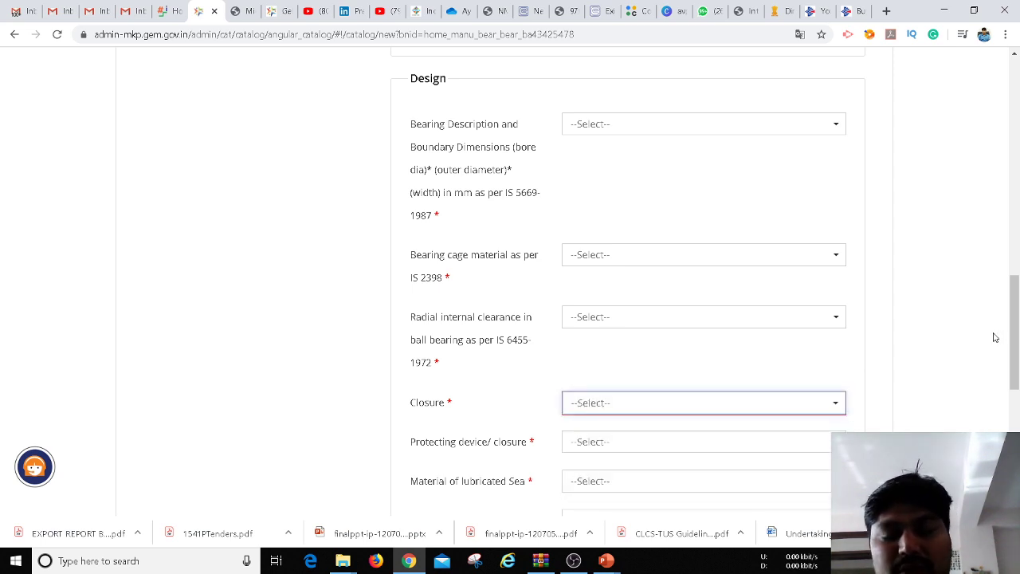
scroll(1017, 325, "down", 3)
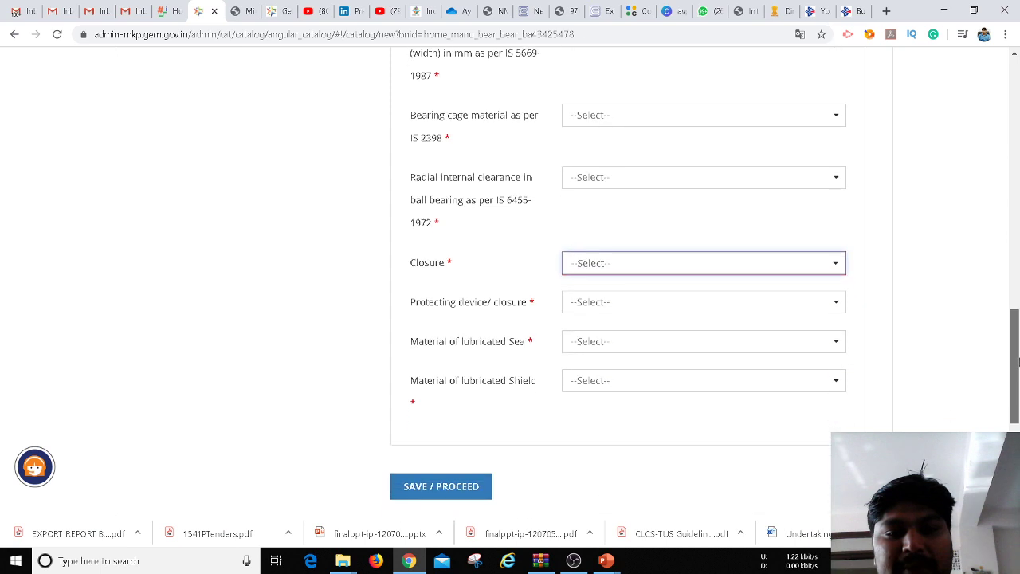
left_click(735, 267)
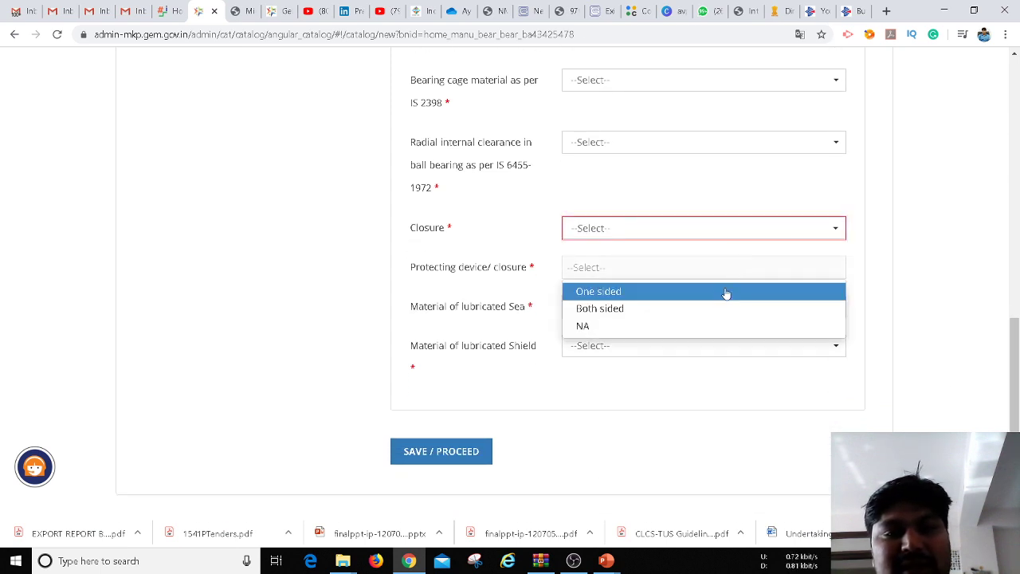
left_click(524, 293)
left_click(594, 308)
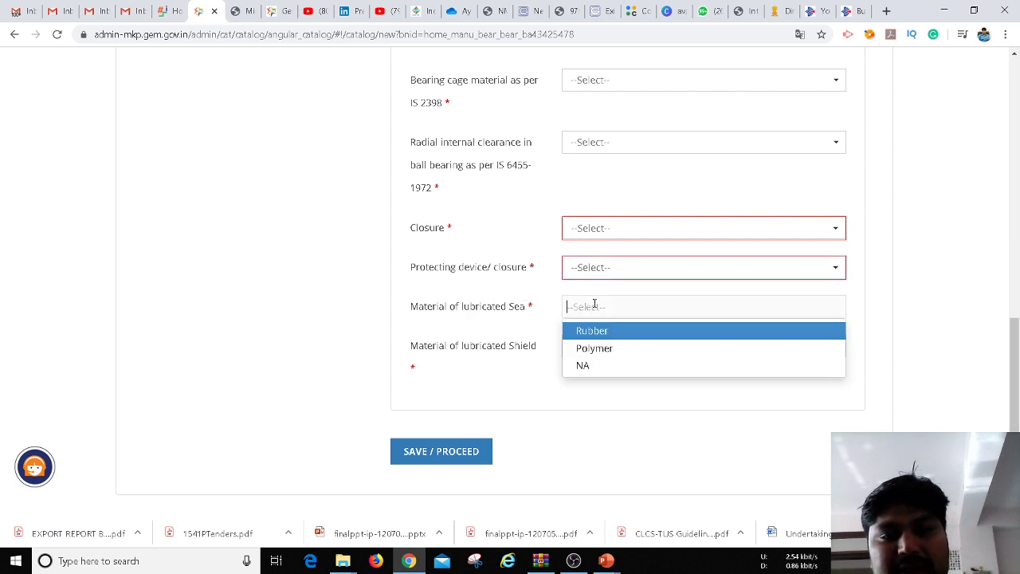
left_click(884, 318)
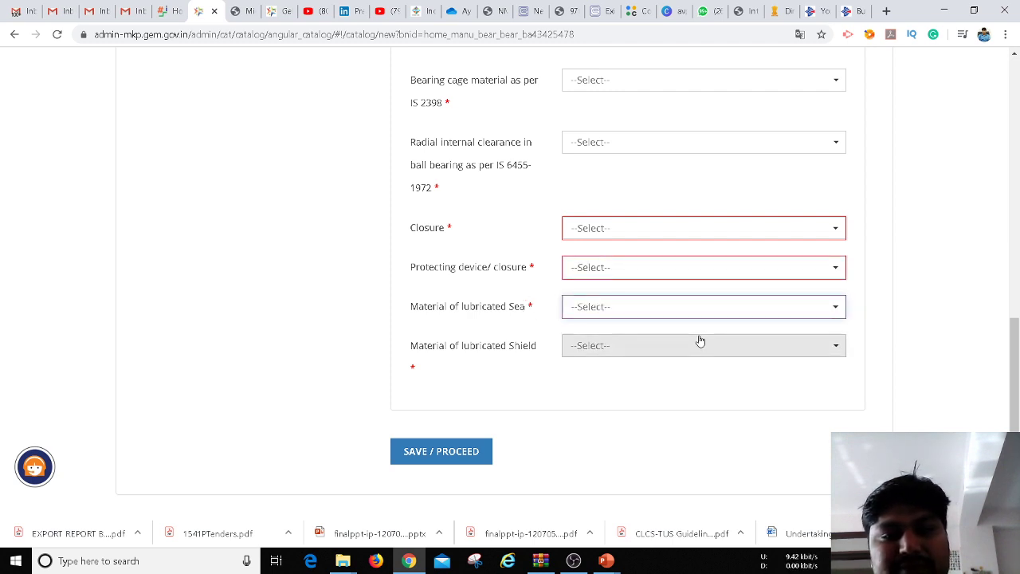
left_click(675, 355)
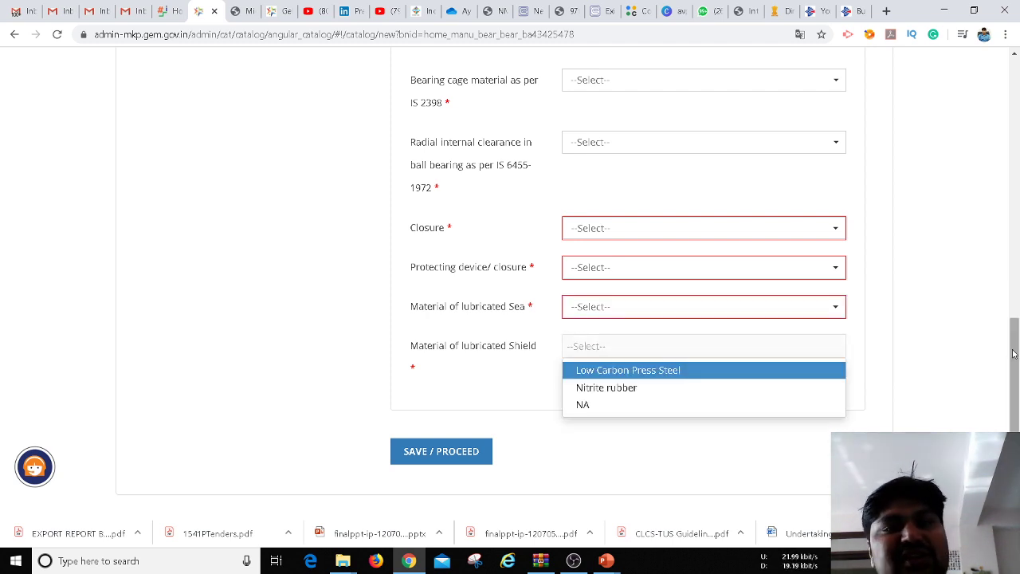
left_click_drag(1014, 354, 994, 87)
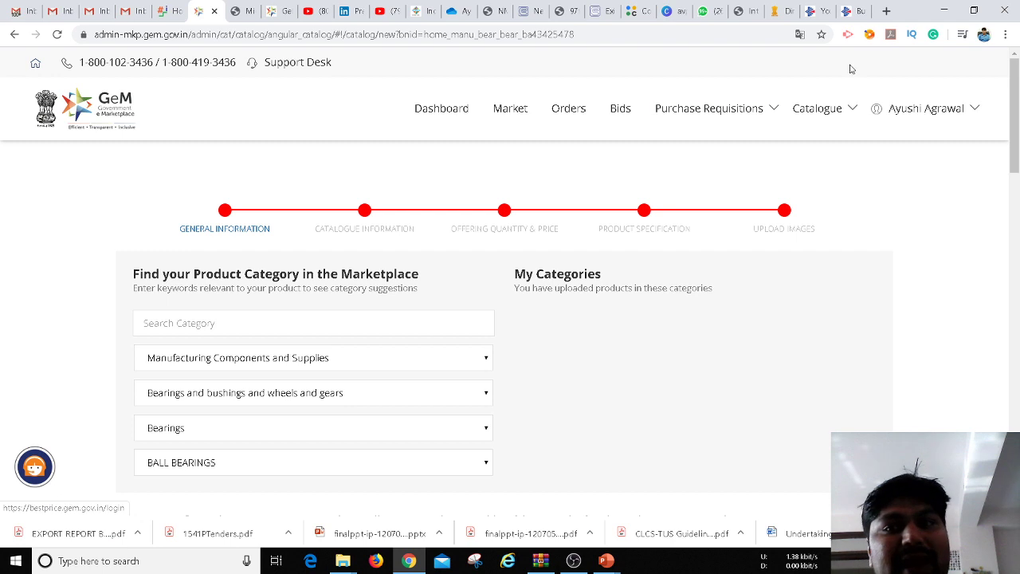
mouse_move(840, 117)
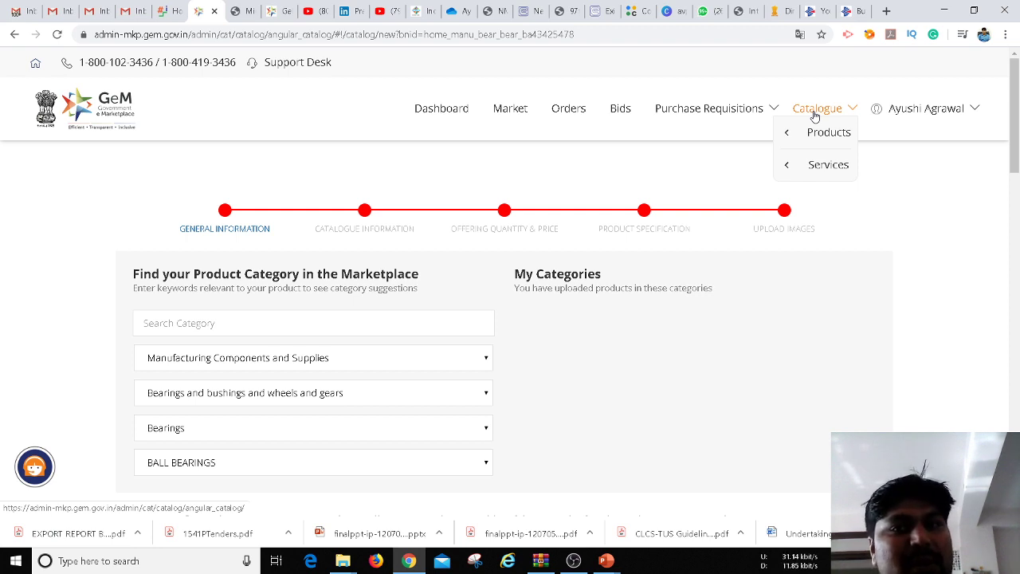
mouse_move(755, 109)
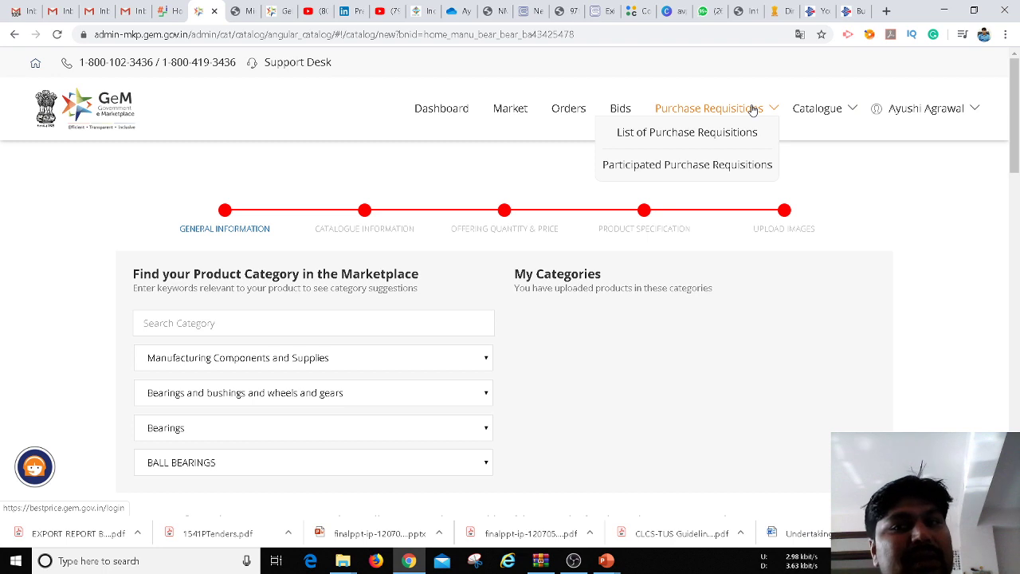
mouse_move(799, 110)
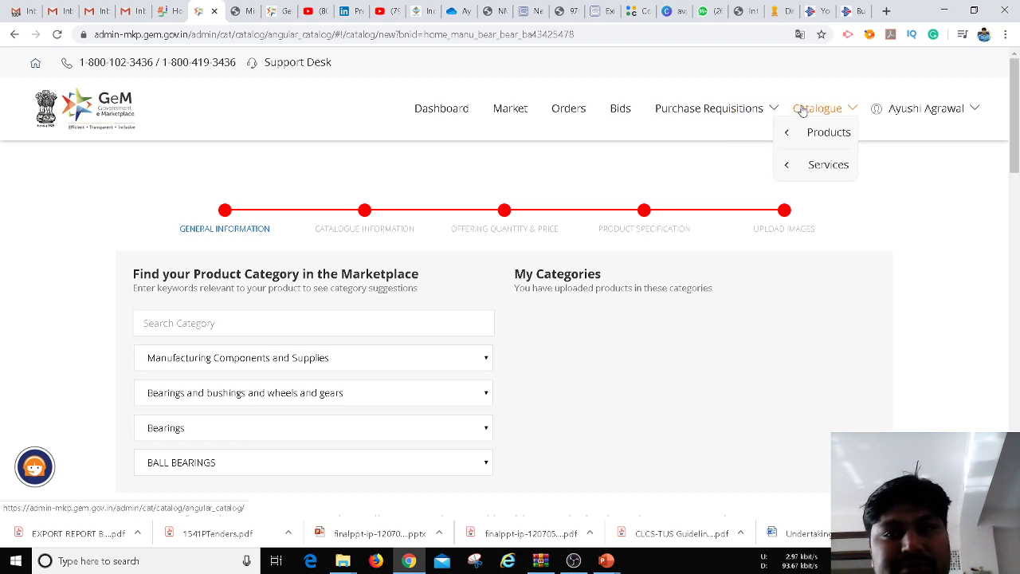
mouse_move(815, 132)
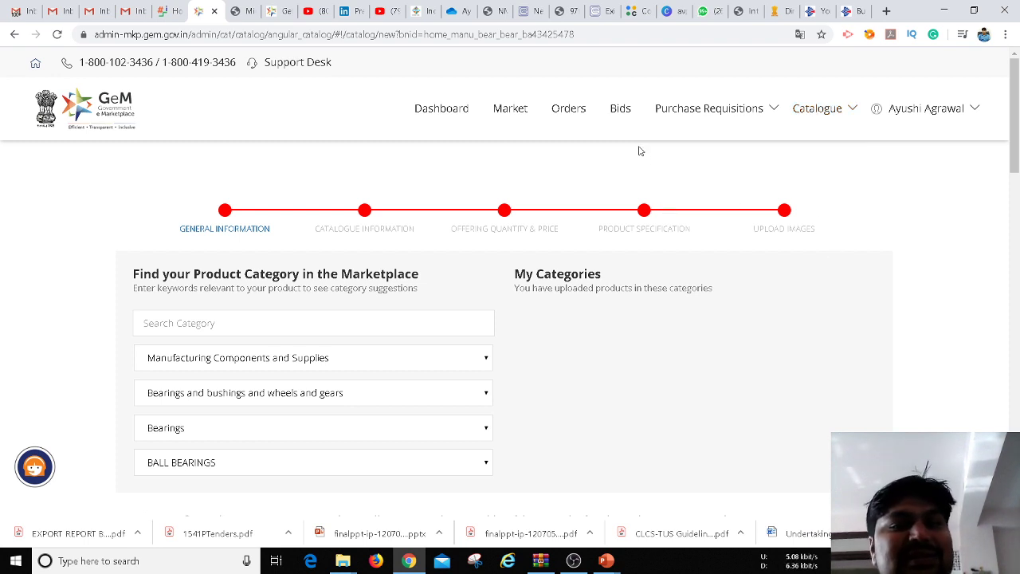
left_click(621, 109)
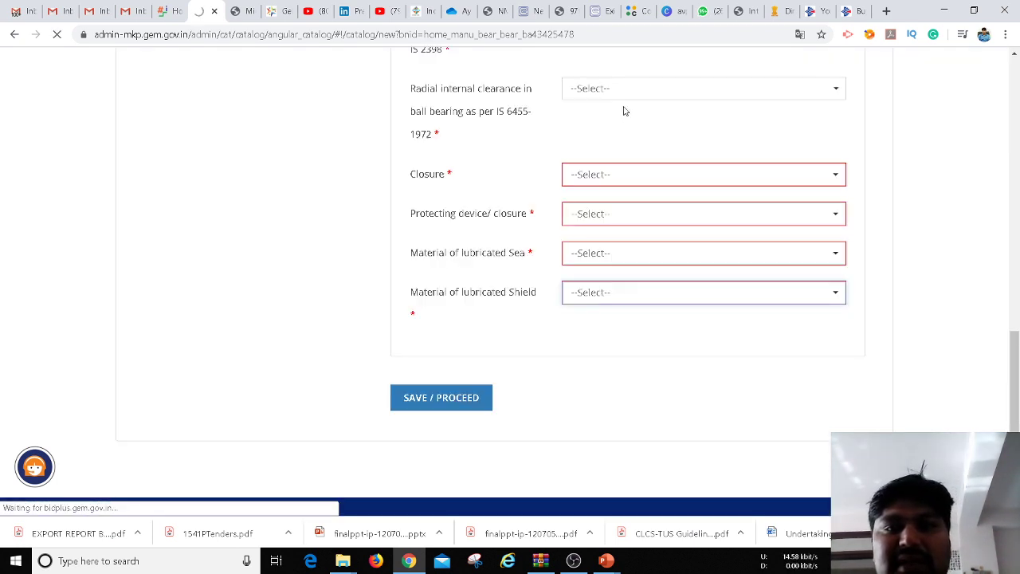
left_click_drag(1014, 367, 1009, 115)
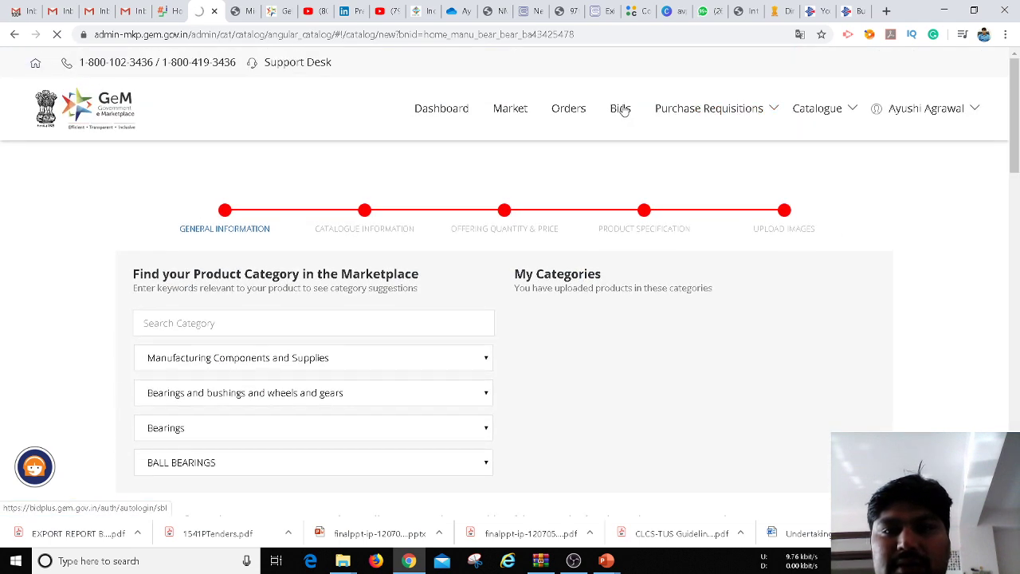
Reload the bidplus.gem.gov.in address until the Bid List page loads
left_click(617, 113)
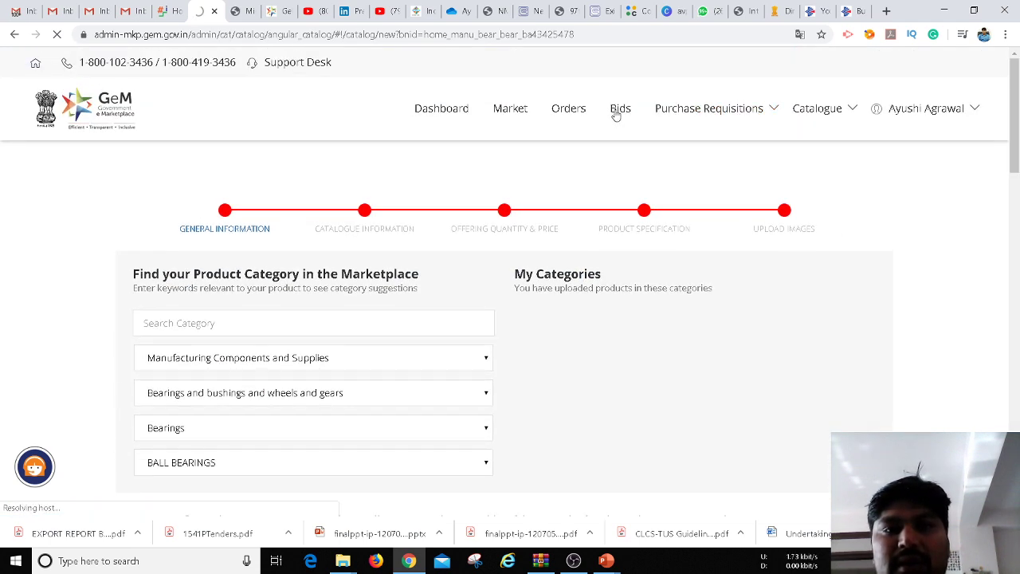
mouse_move(702, 110)
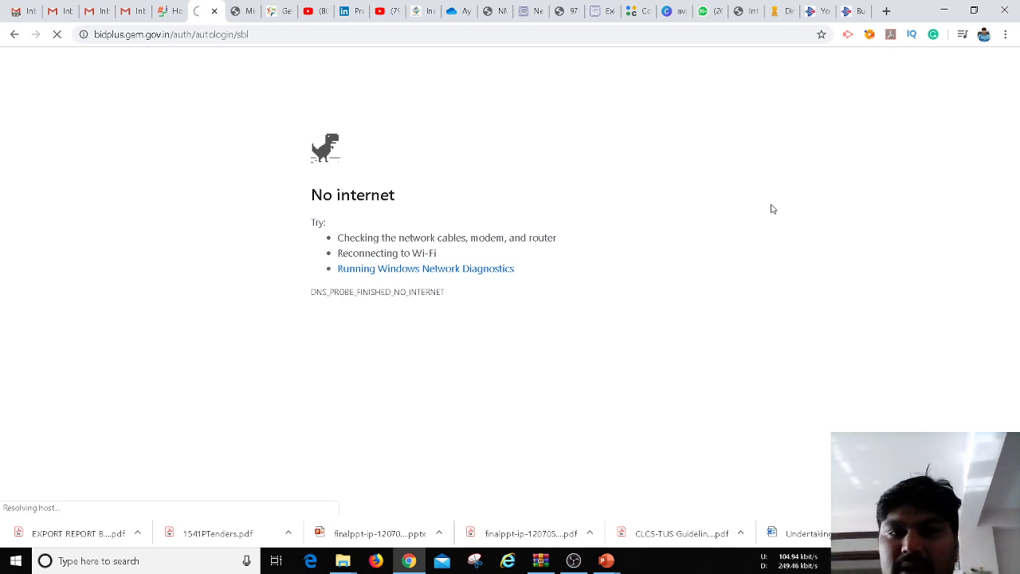
left_click(391, 34)
key("Return")
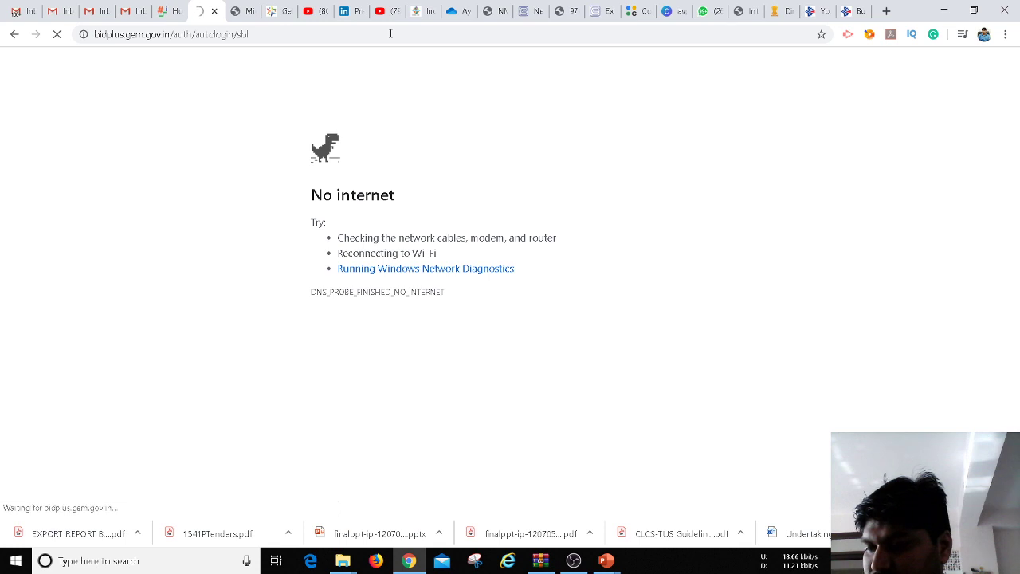
left_click(379, 37)
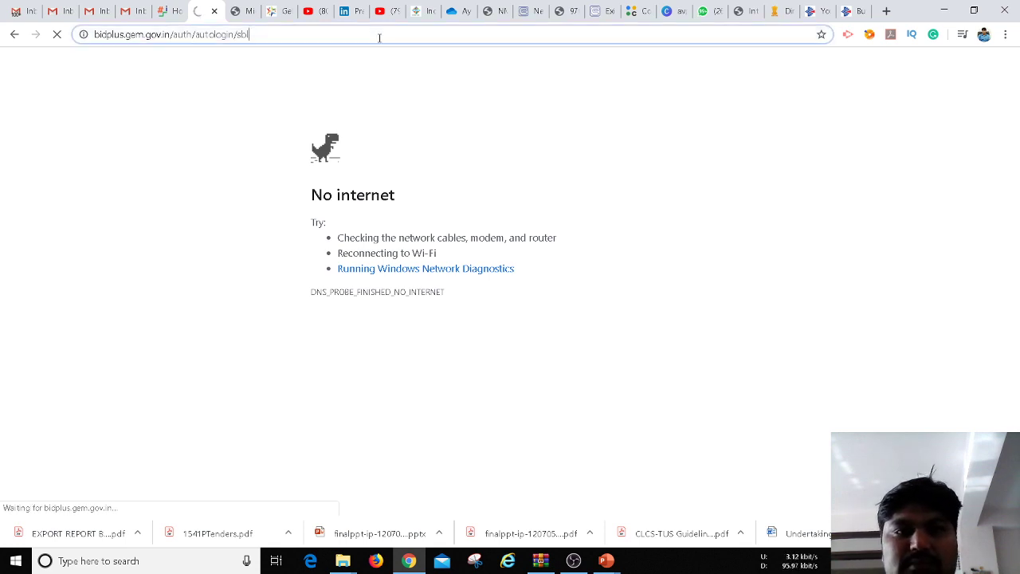
key("Return")
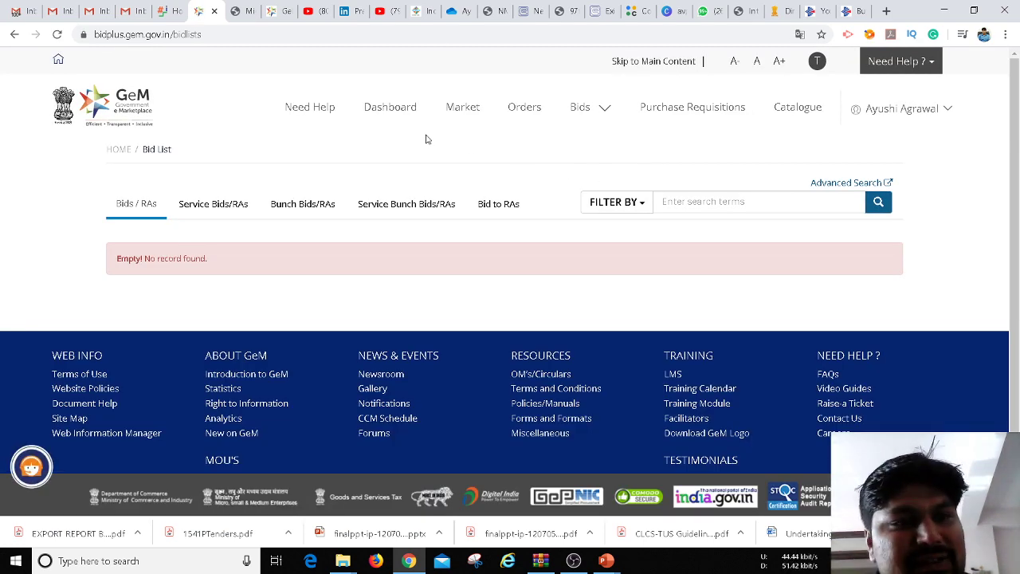
Show the service bids and scroll to bid GEM/2020/B/561886, which offers Participate
left_click(231, 206)
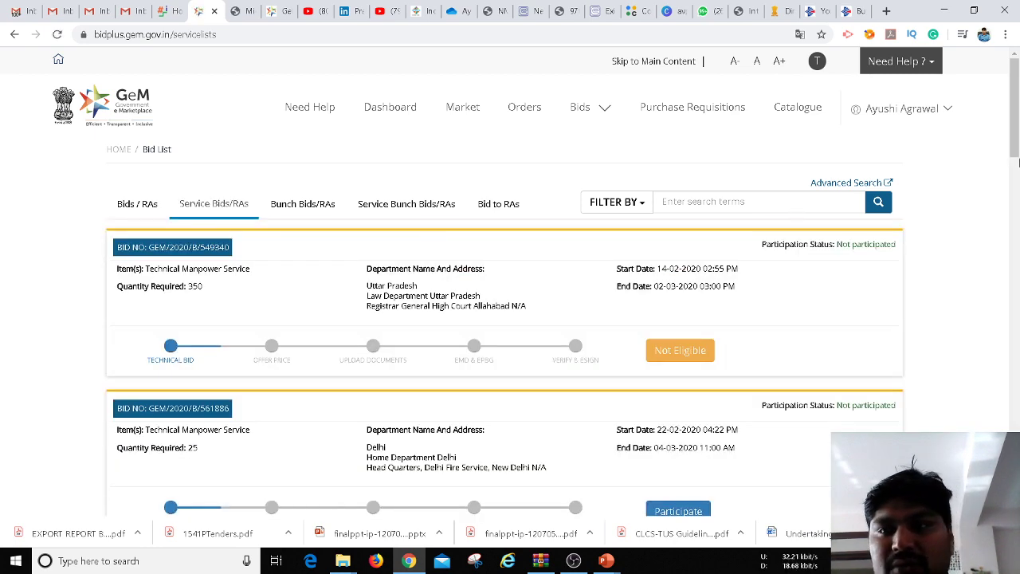
left_click_drag(1015, 145, 1015, 168)
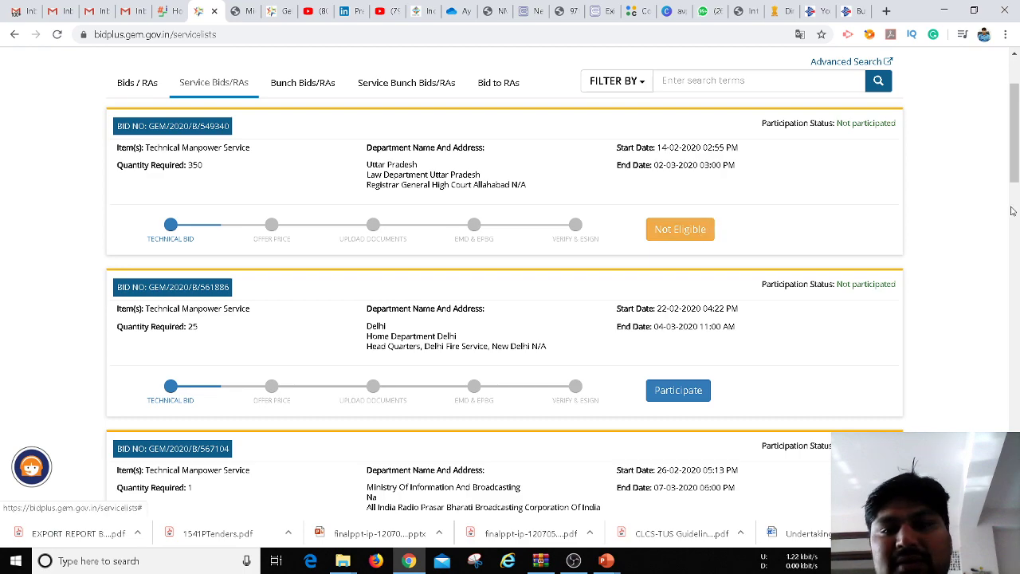
left_click_drag(1017, 127, 1017, 150)
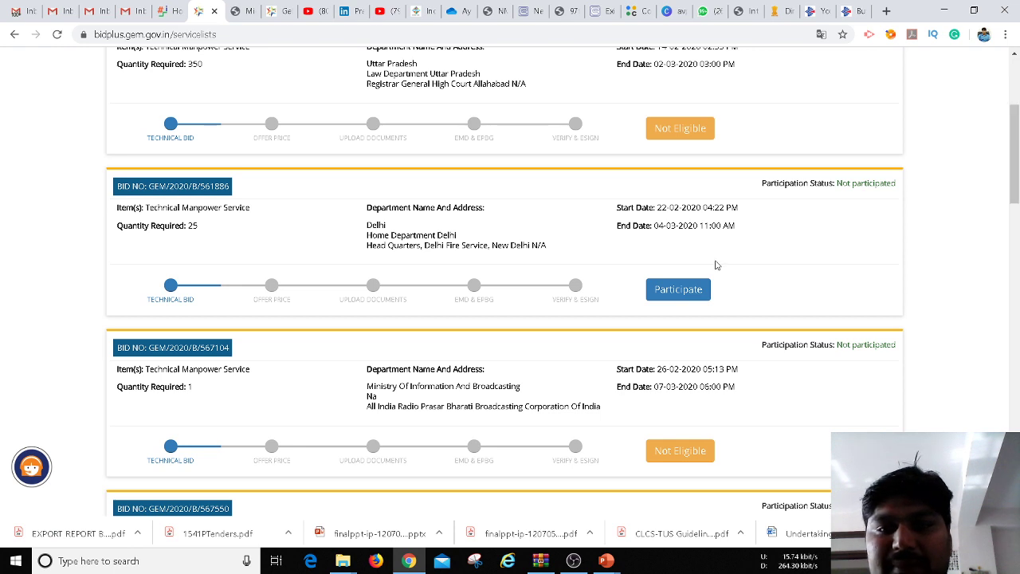
Participate in the Delhi Fire Service bid and its Technical Manpower Service item, reaching the Offered table
left_click(689, 288)
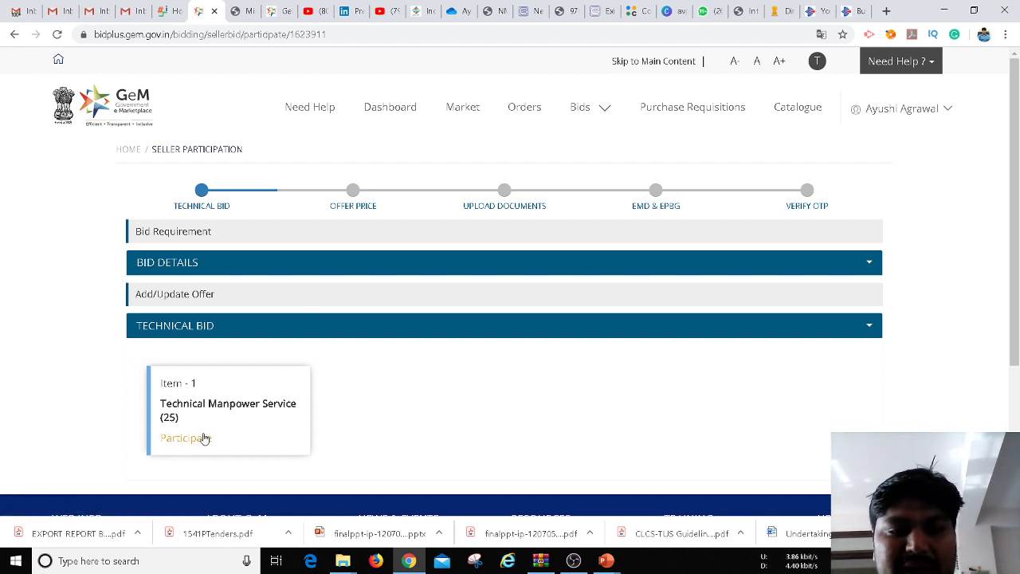
left_click(190, 444)
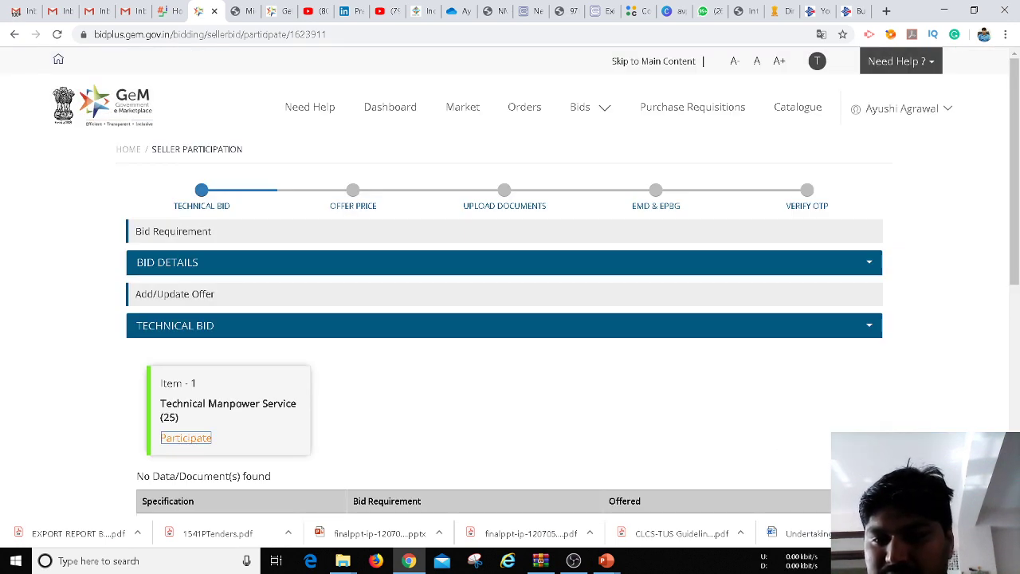
left_click(1009, 534)
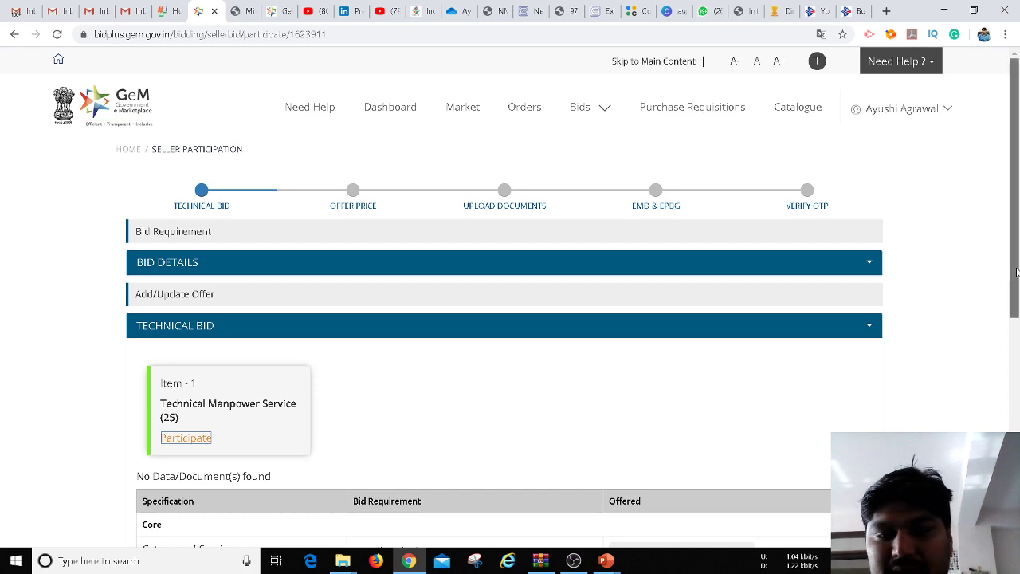
left_click_drag(1016, 271, 1018, 410)
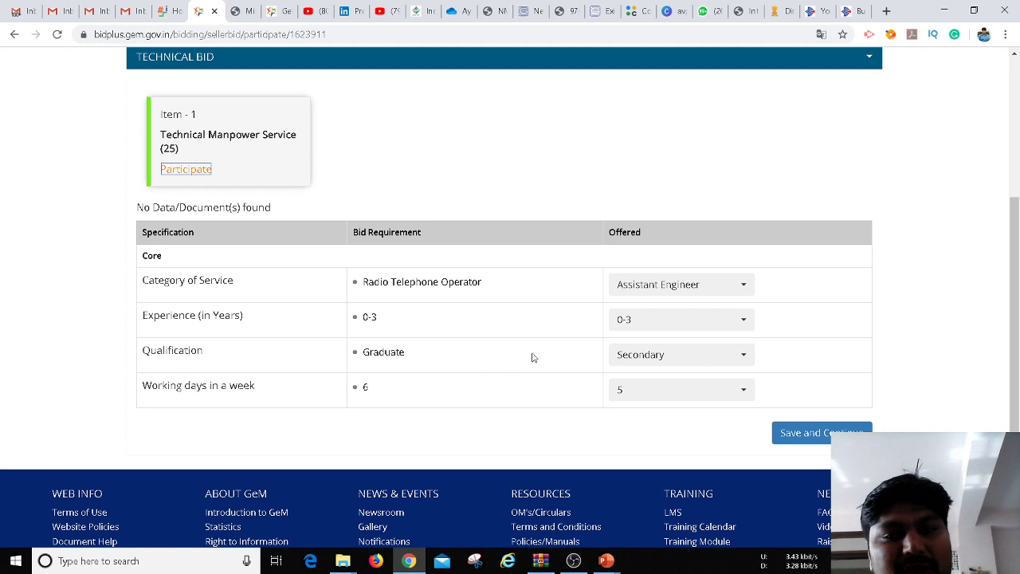
Offer 6 working days a week and Graduate as the qualification
left_click(708, 394)
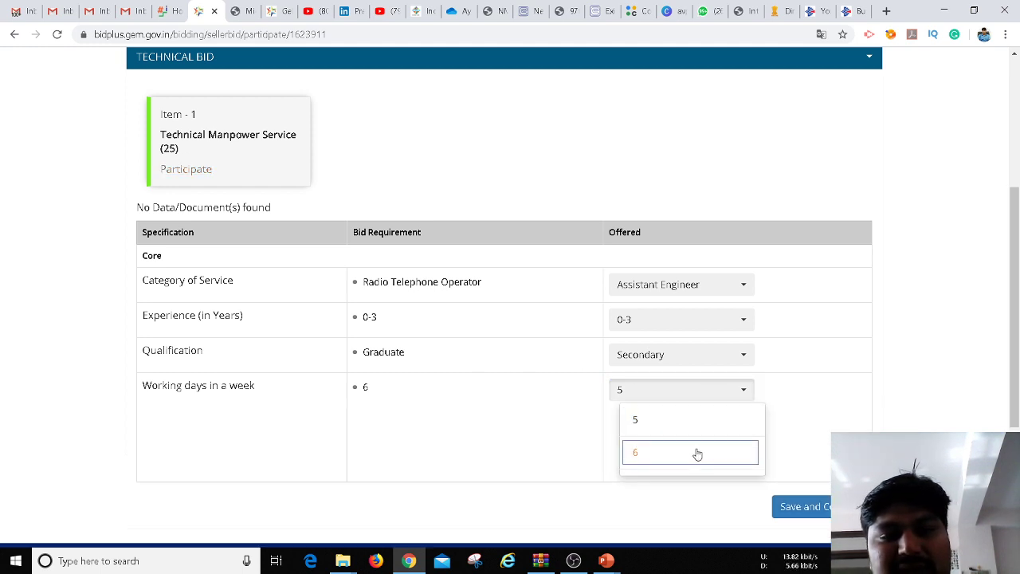
left_click(699, 453)
left_click(700, 360)
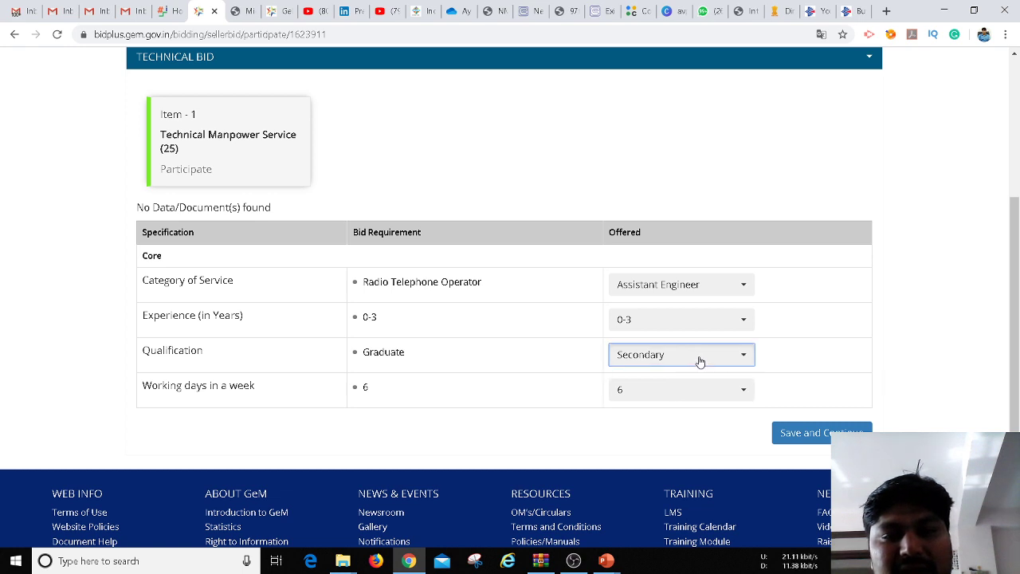
left_click(674, 450)
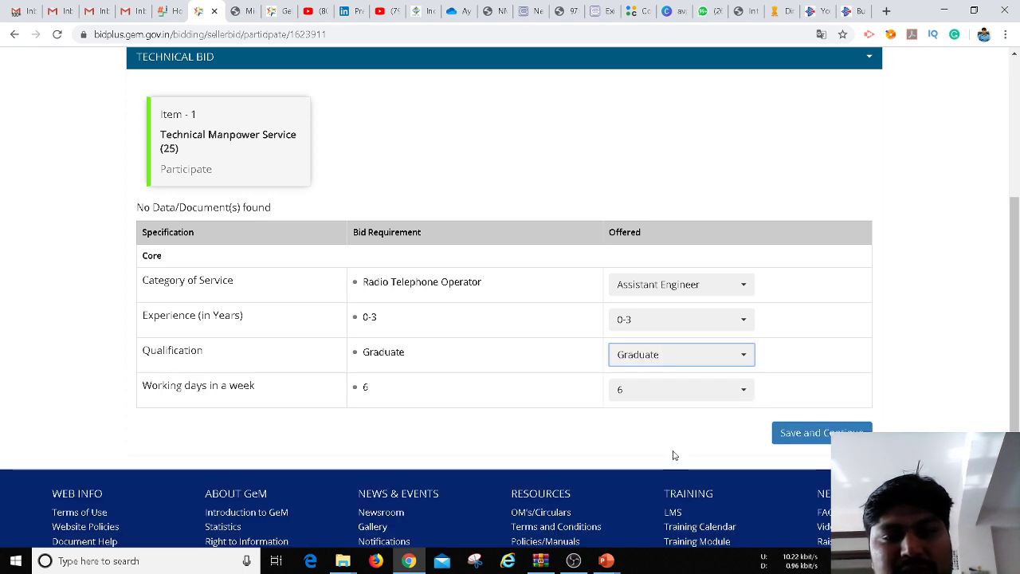
Set Category of Service to Radio Telephone Operator and save the technical bid
left_click(679, 287)
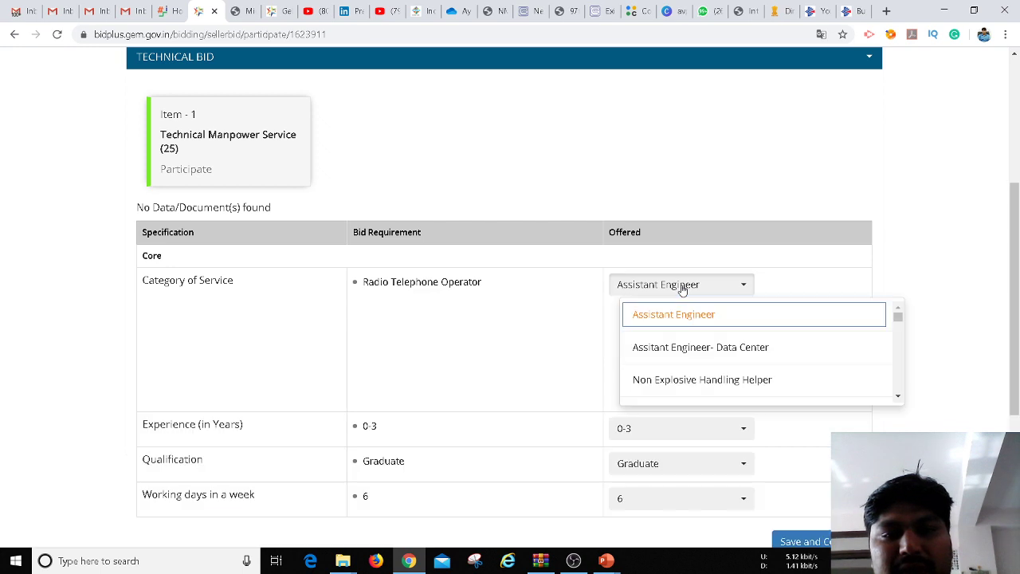
left_click(898, 398)
left_click(898, 397)
left_click(898, 398)
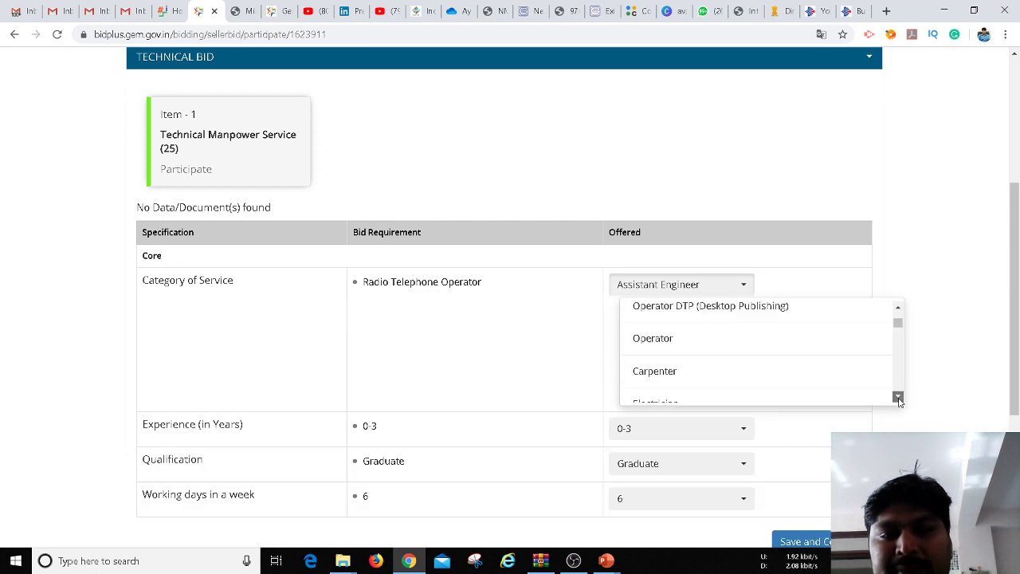
left_click(898, 309)
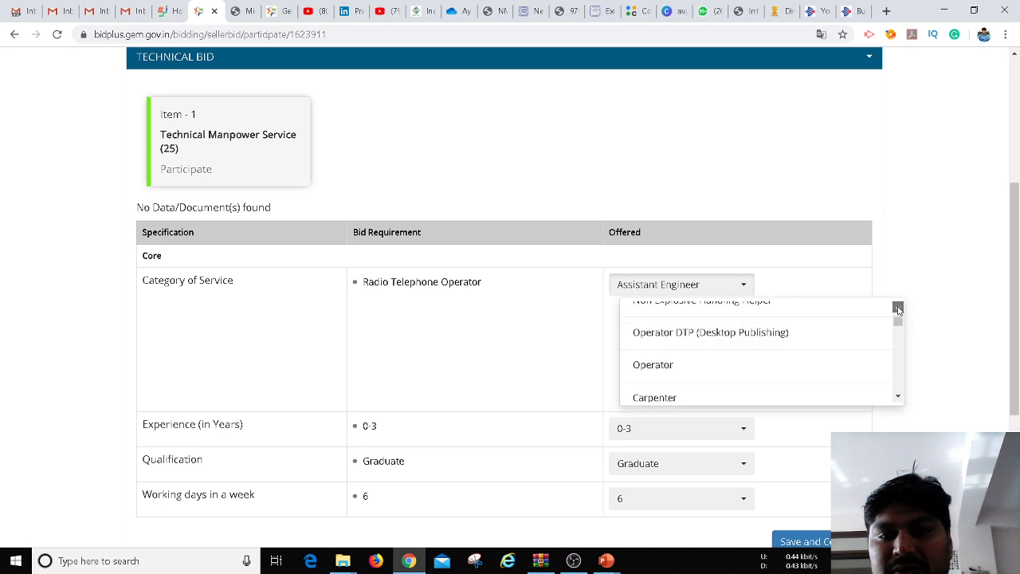
left_click(898, 308)
left_click(898, 309)
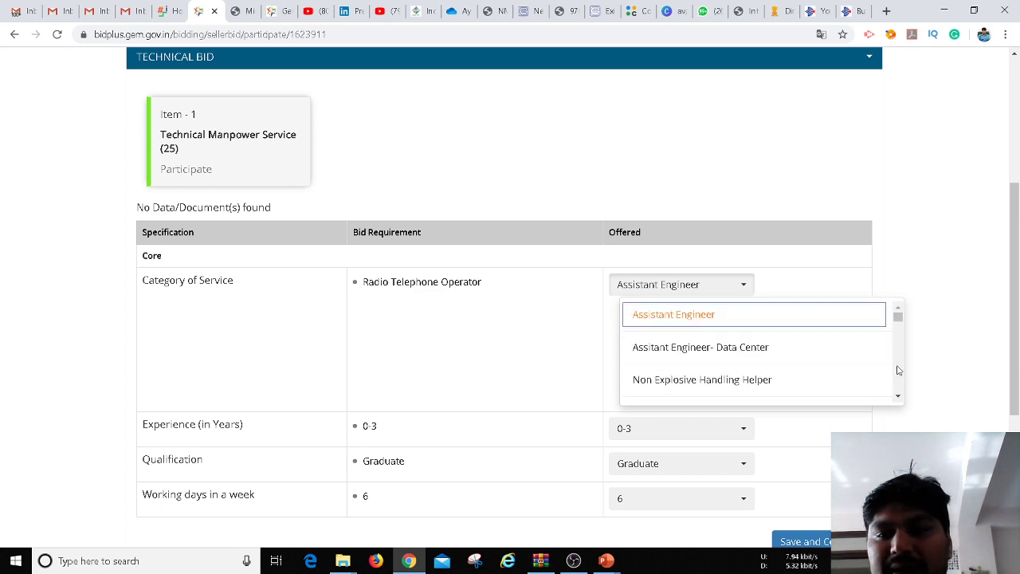
left_click(898, 398)
left_click(899, 398)
left_click(898, 397)
left_click(898, 398)
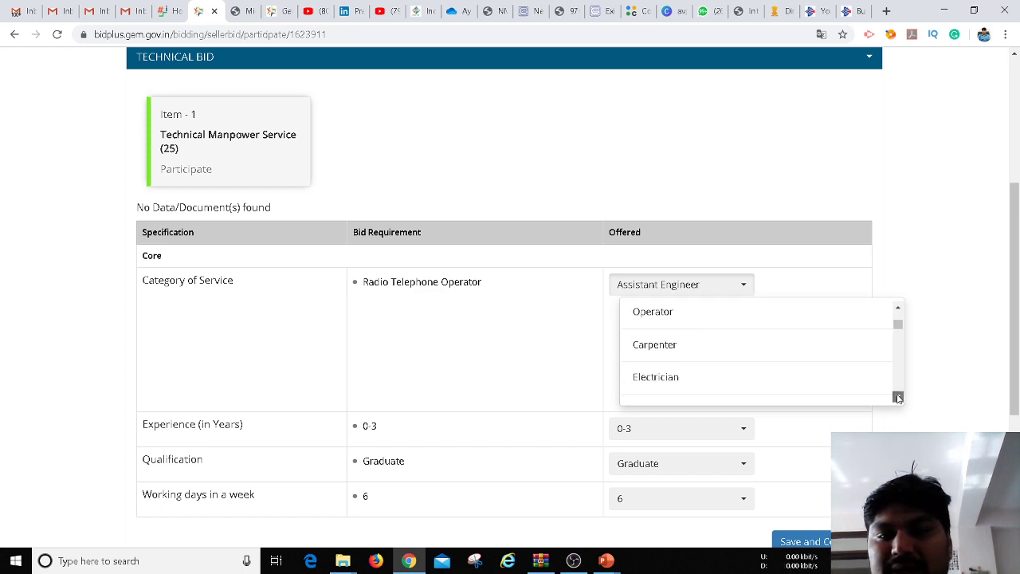
left_click(898, 397)
left_click(898, 398)
left_click(898, 398)
left_click(898, 398)
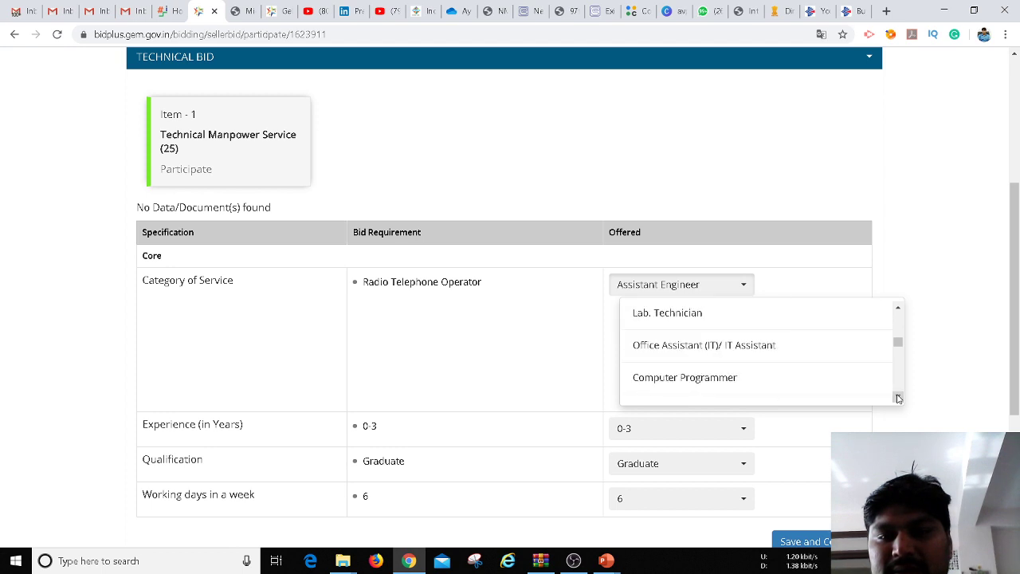
left_click(898, 398)
left_click(898, 398)
left_click(898, 397)
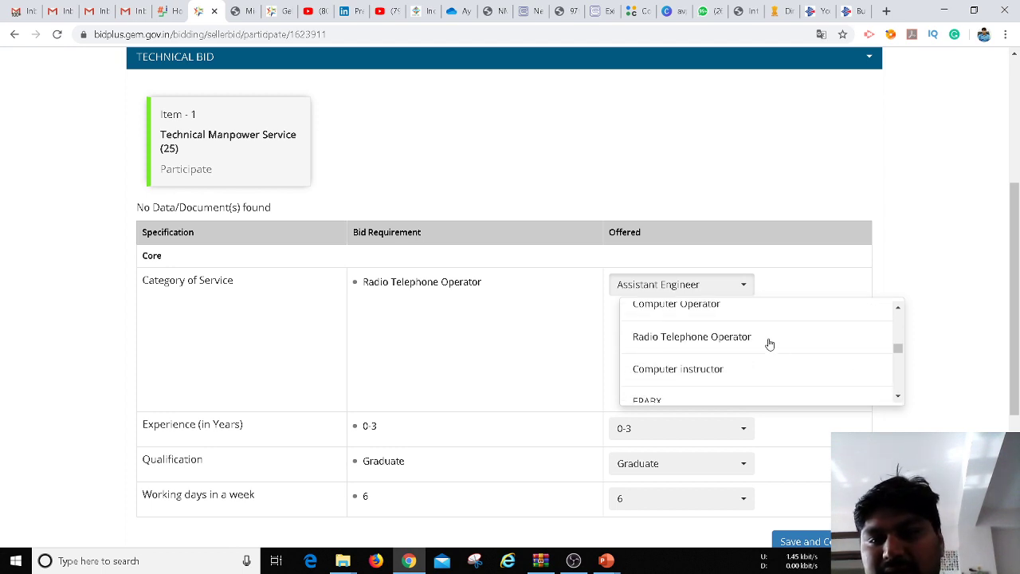
left_click(743, 339)
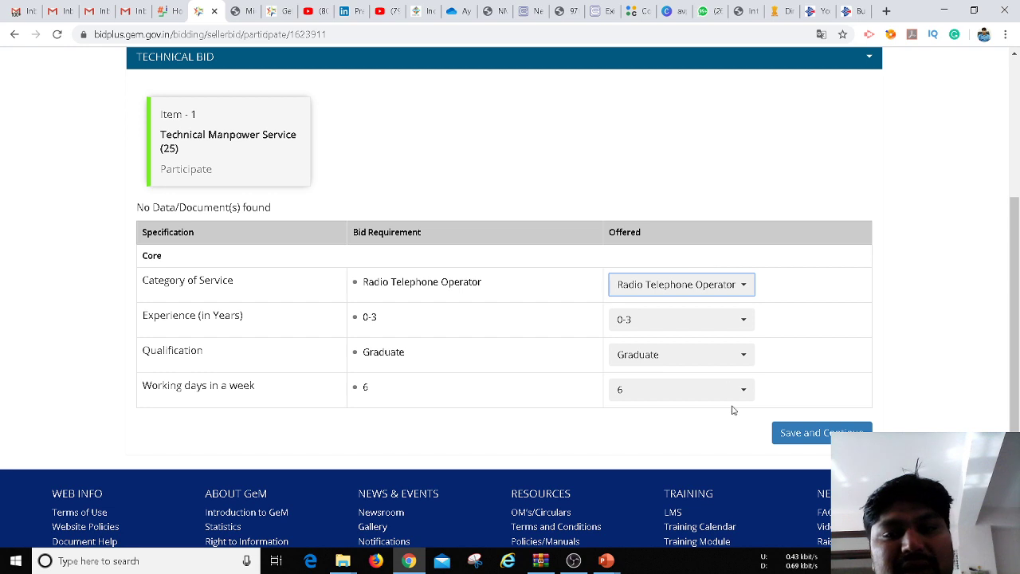
left_click(798, 439)
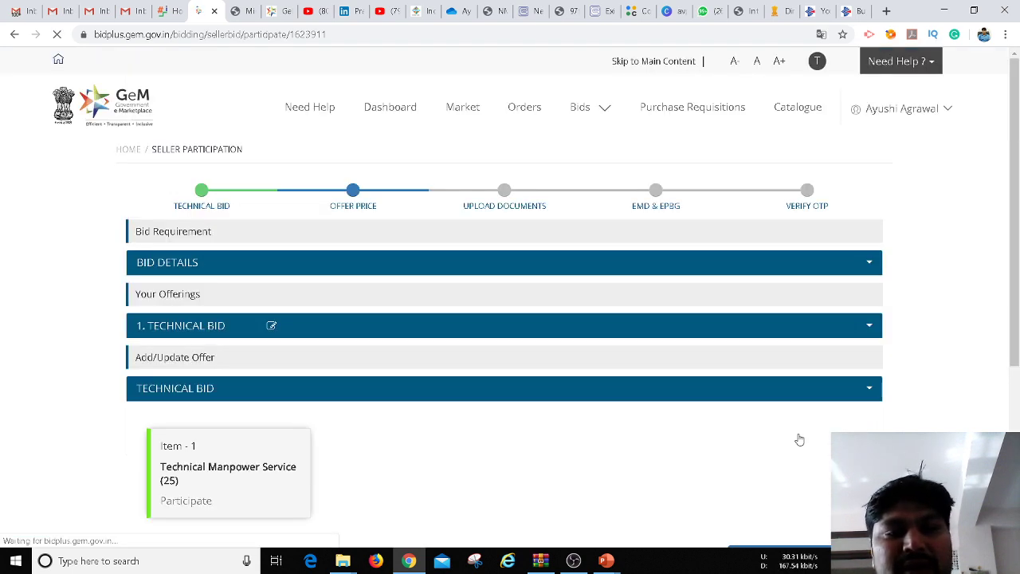
Scroll down the Offer Price page and continue to the per-unit price form
scroll(1018, 265, "down", 1)
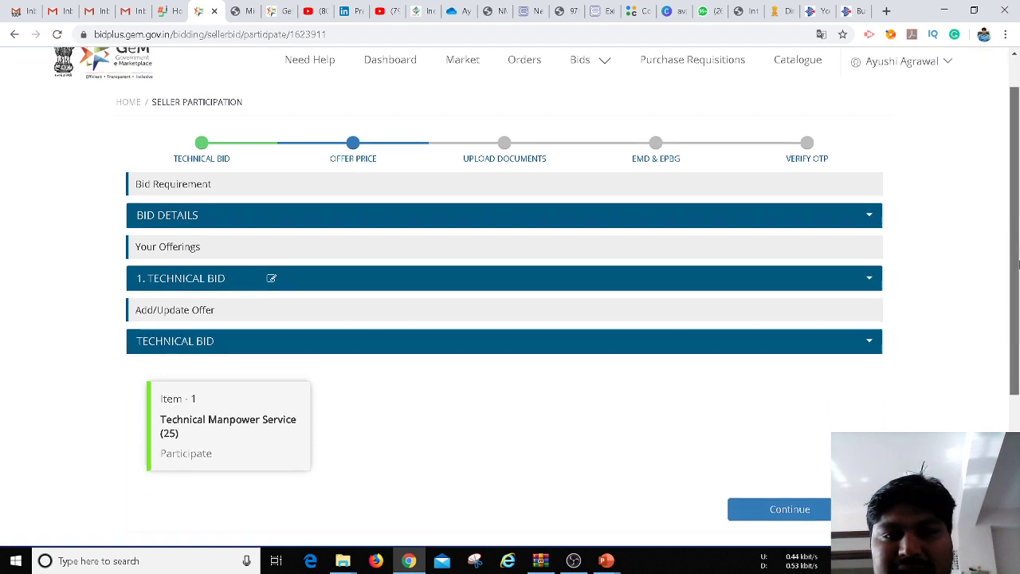
scroll(1018, 265, "down", 1)
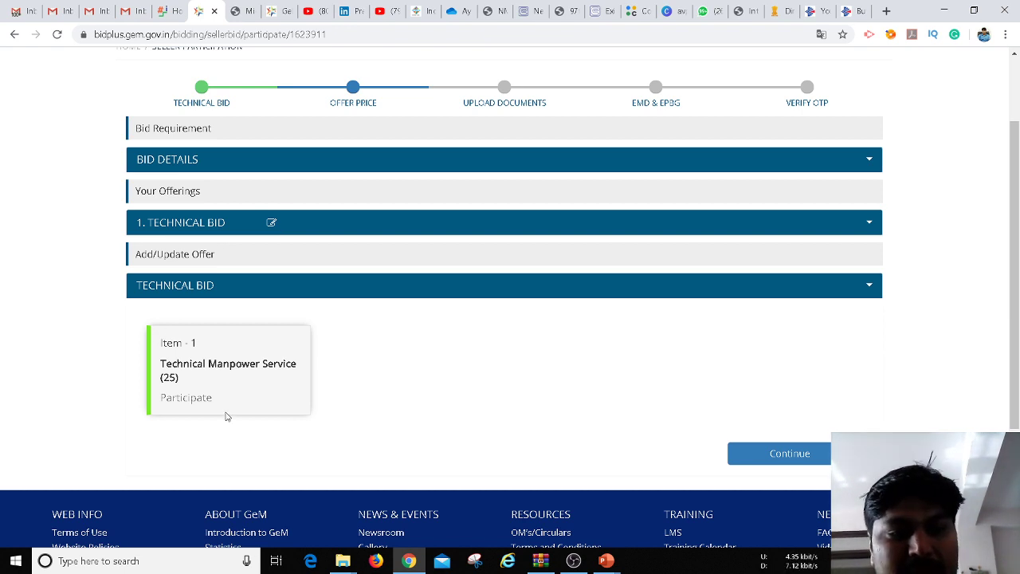
left_click(774, 452)
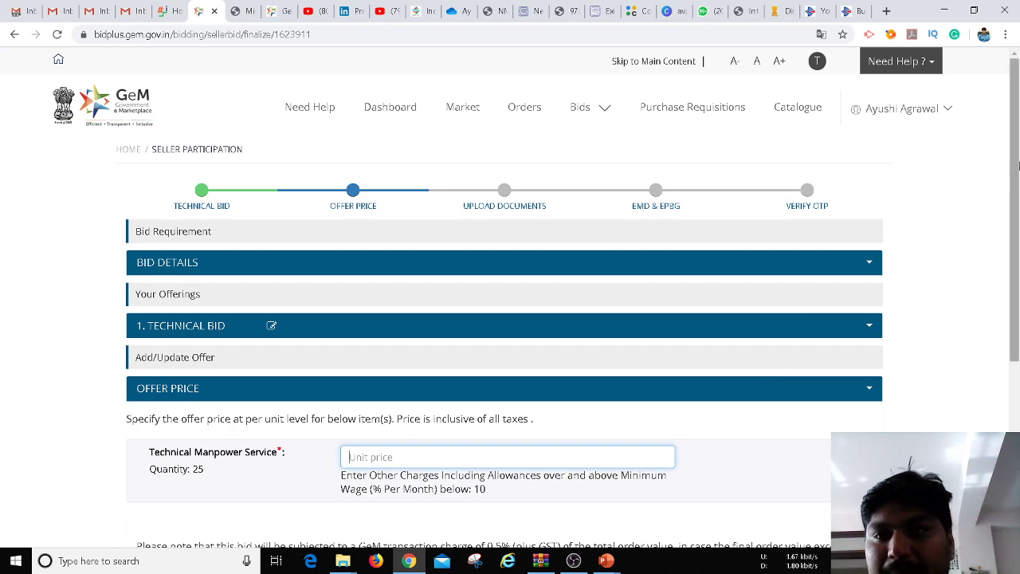
Look over the empty unit price form for quantity 25, then switch to the PowerPoint slide
left_click_drag(1017, 165, 1018, 221)
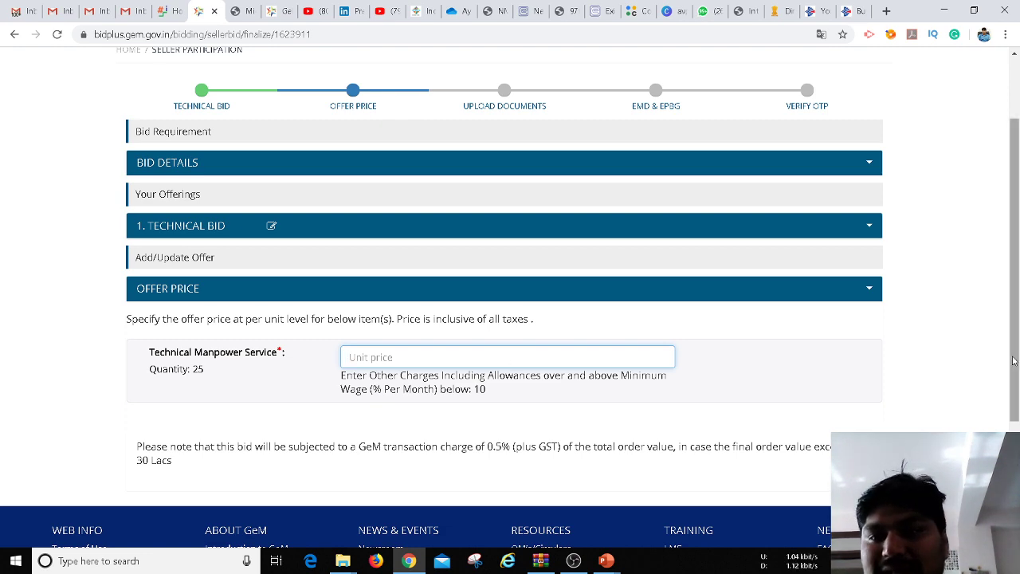
left_click_drag(1015, 358, 1010, 298)
scroll(1010, 298, "down", 2)
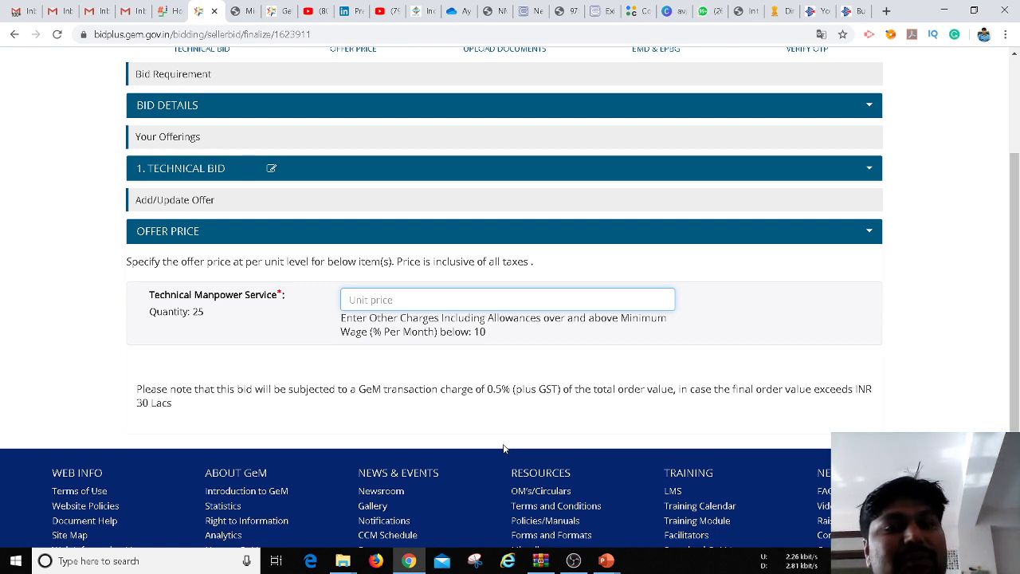
left_click_drag(1014, 380, 1018, 223)
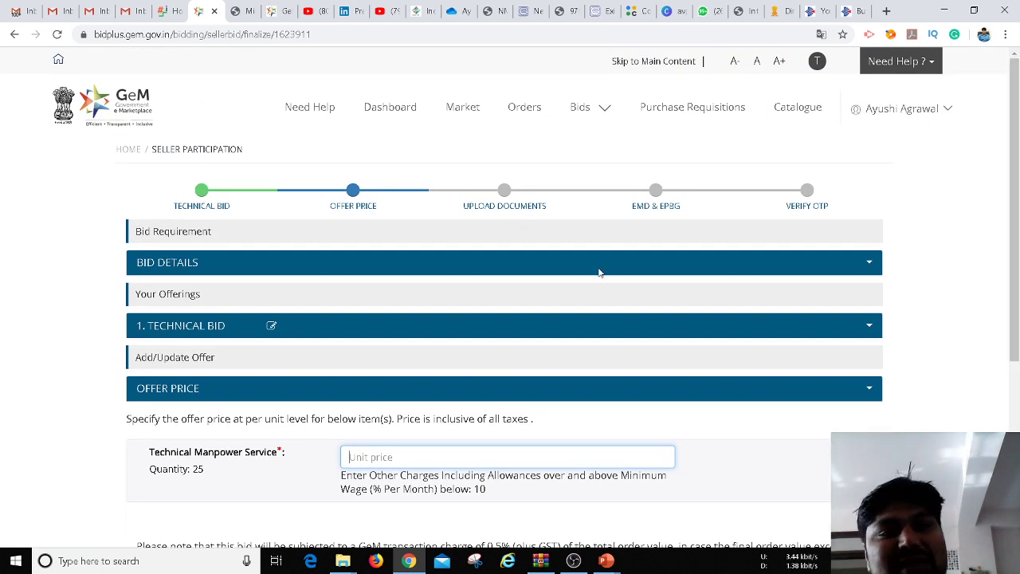
left_click(494, 205)
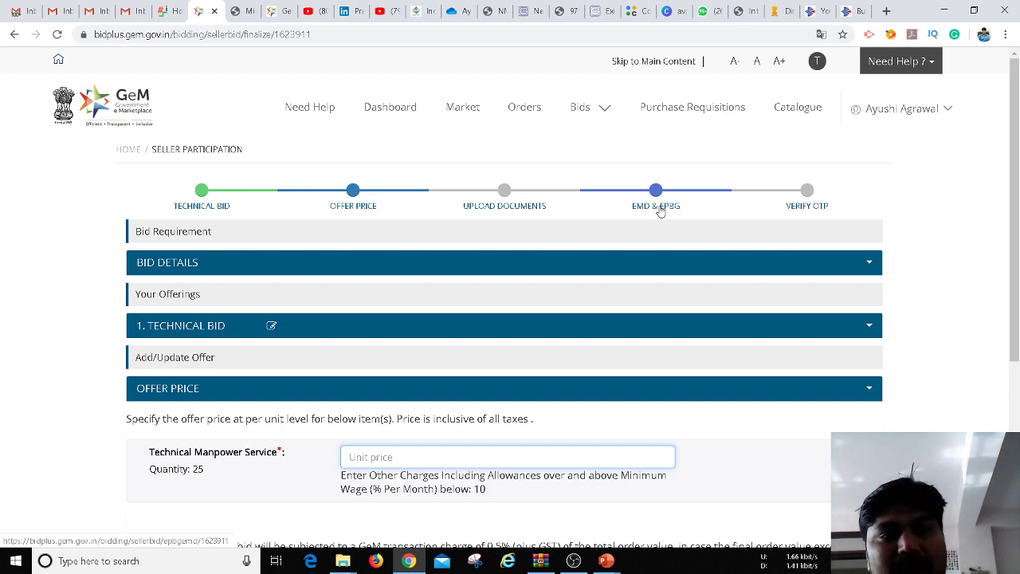
key("alt+Tab")
key("alt+Tab")
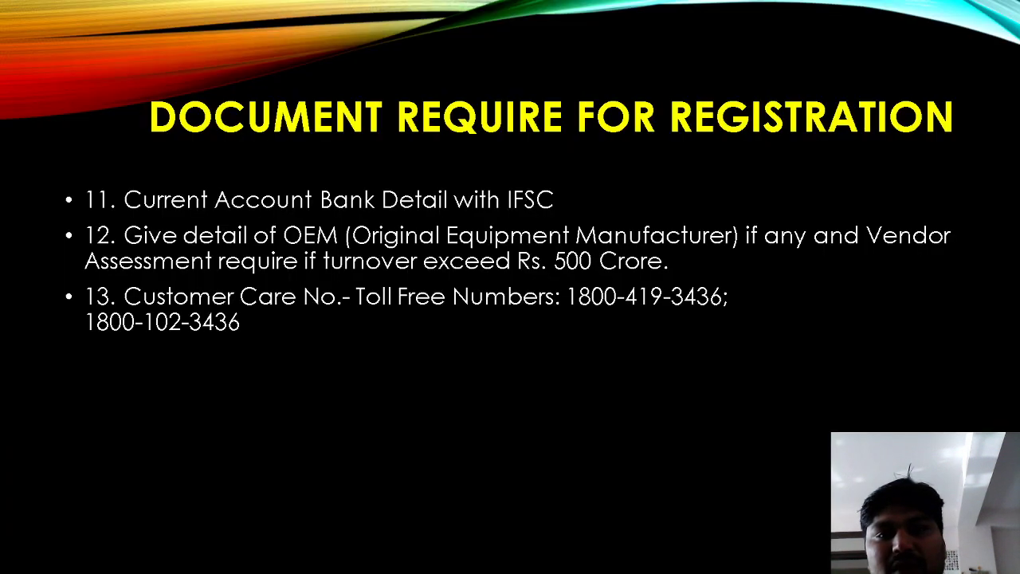